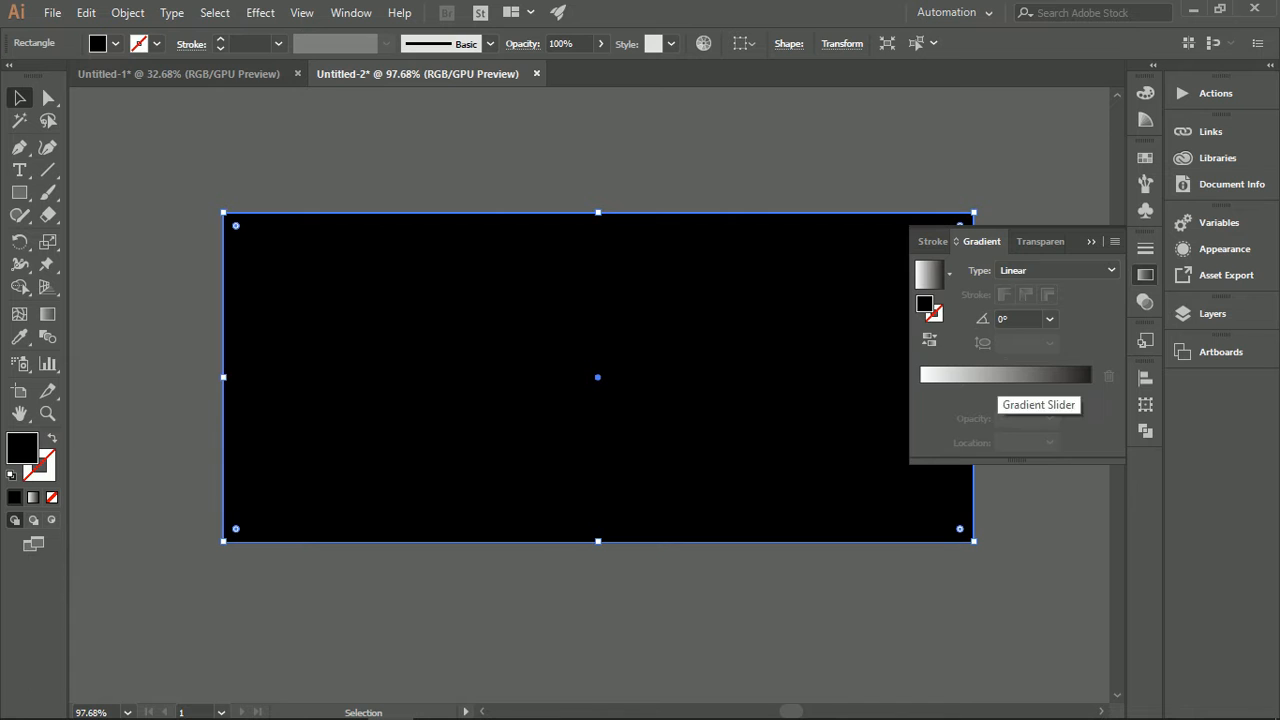
Step: Fill the rectangle with a radial gradient running from bright blue at the centre to dark blue at the outer edge
left_click(998, 376)
left_click(1056, 270)
left_click(1025, 310)
double_click(1090, 390)
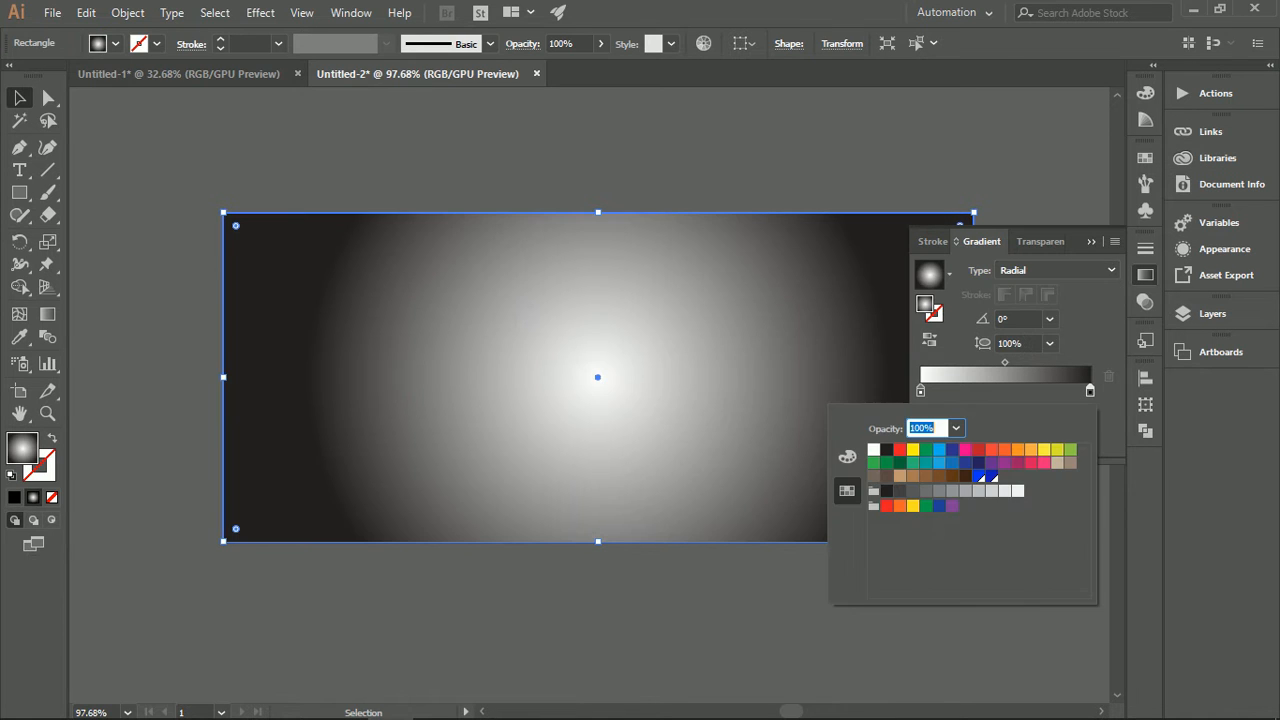
left_click(991, 476)
double_click(920, 390)
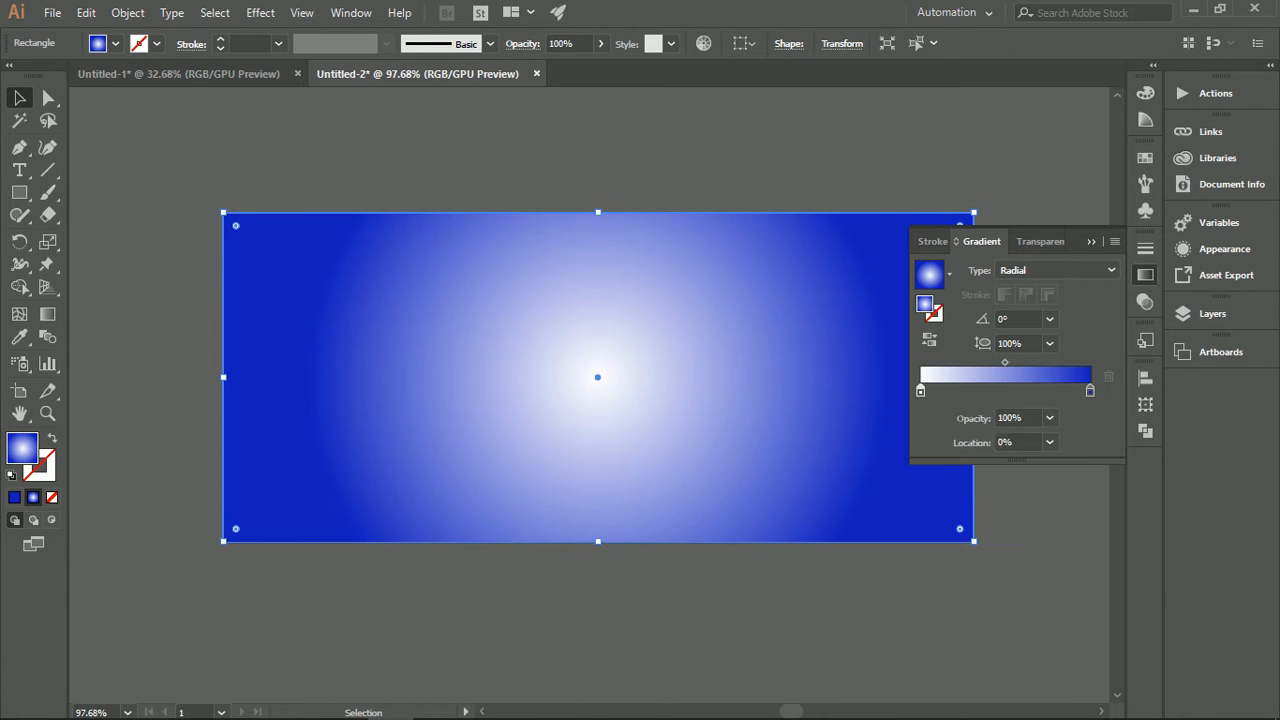
left_click(979, 476)
left_click(1145, 275)
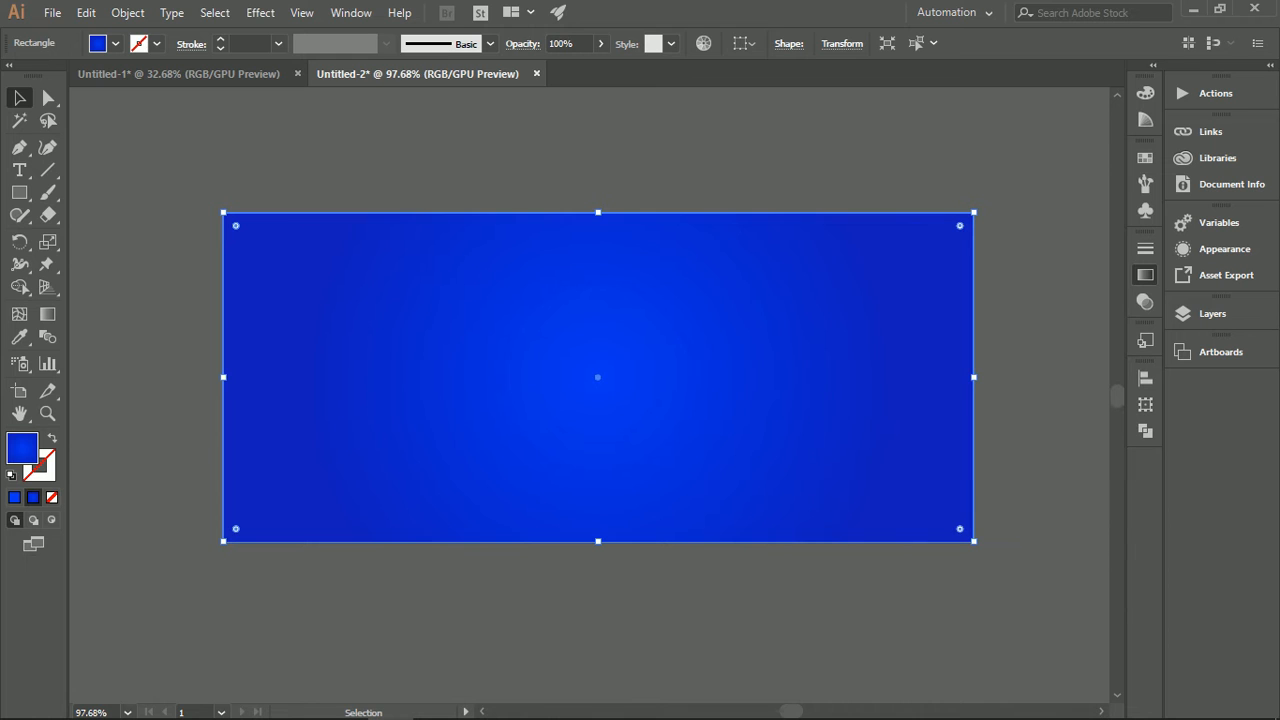
Step: Enlarge the radial gradient beyond the rectangle's sides and shift its centre slightly to the right and down
key("g")
left_click_drag(887, 378, 1008, 378)
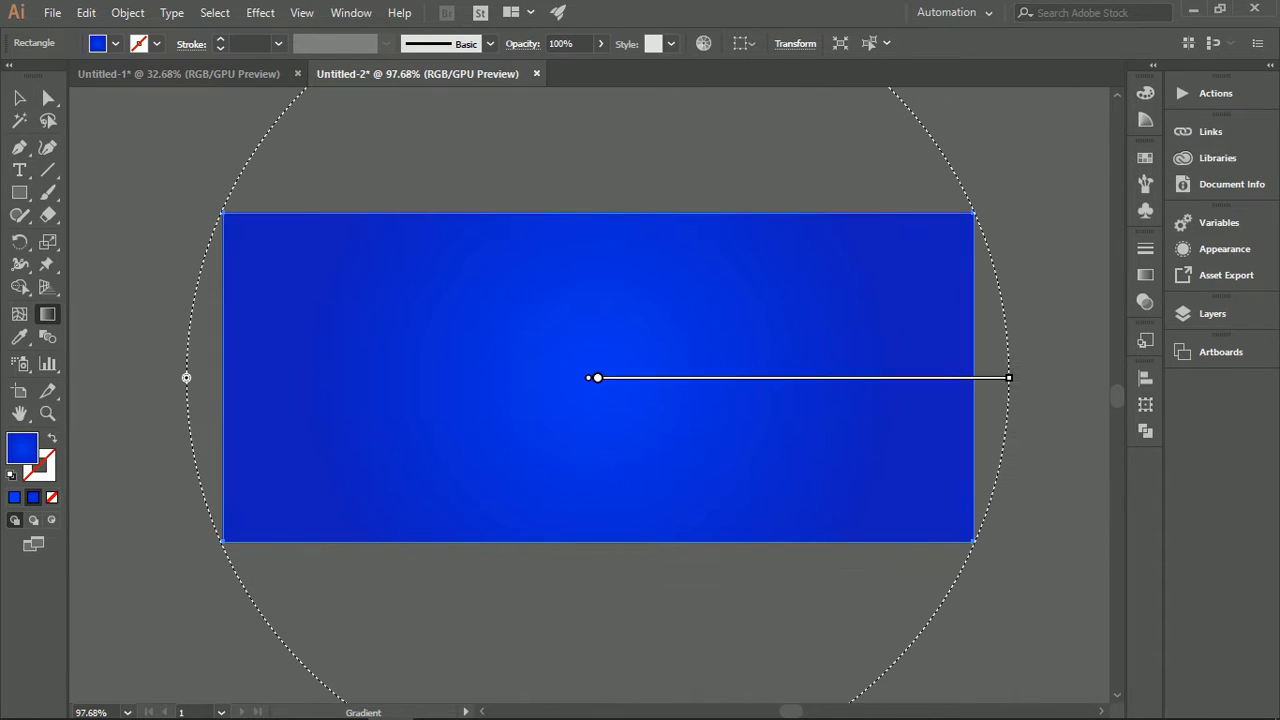
mouse_move(597, 378)
left_mouse_down()
mouse_move(630, 380)
mouse_move(616, 382)
left_mouse_up()
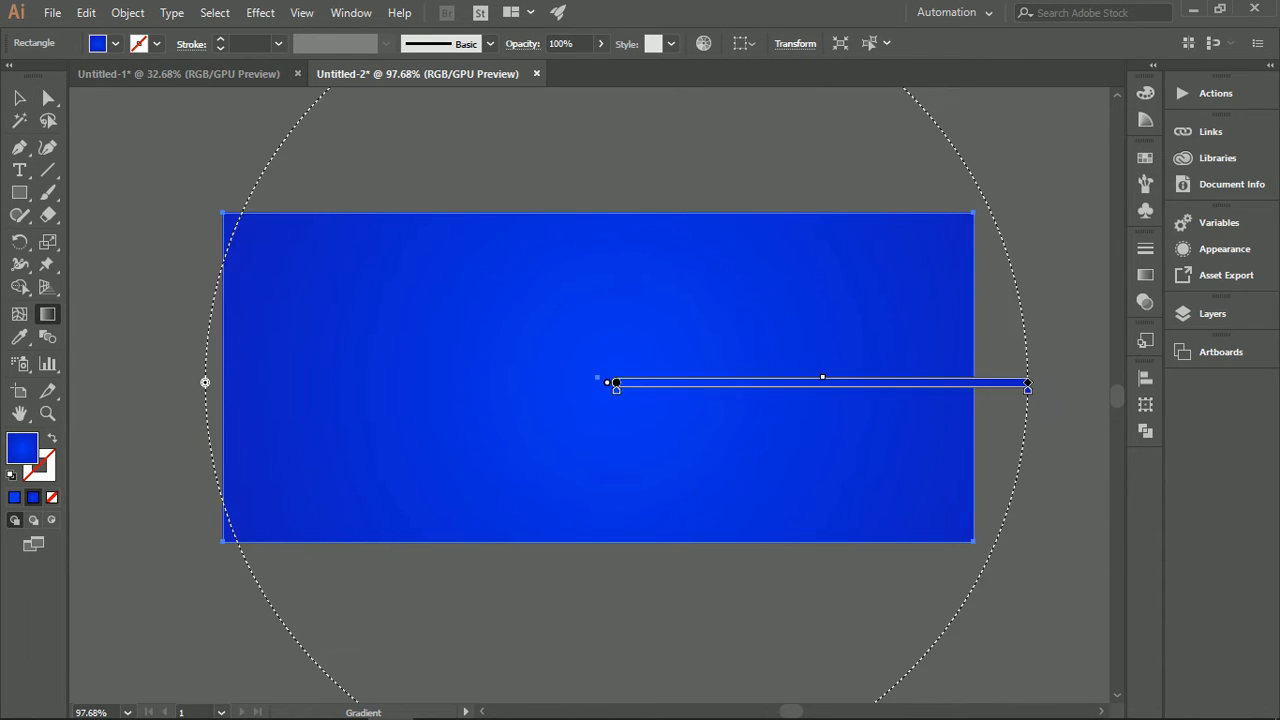
key("v")
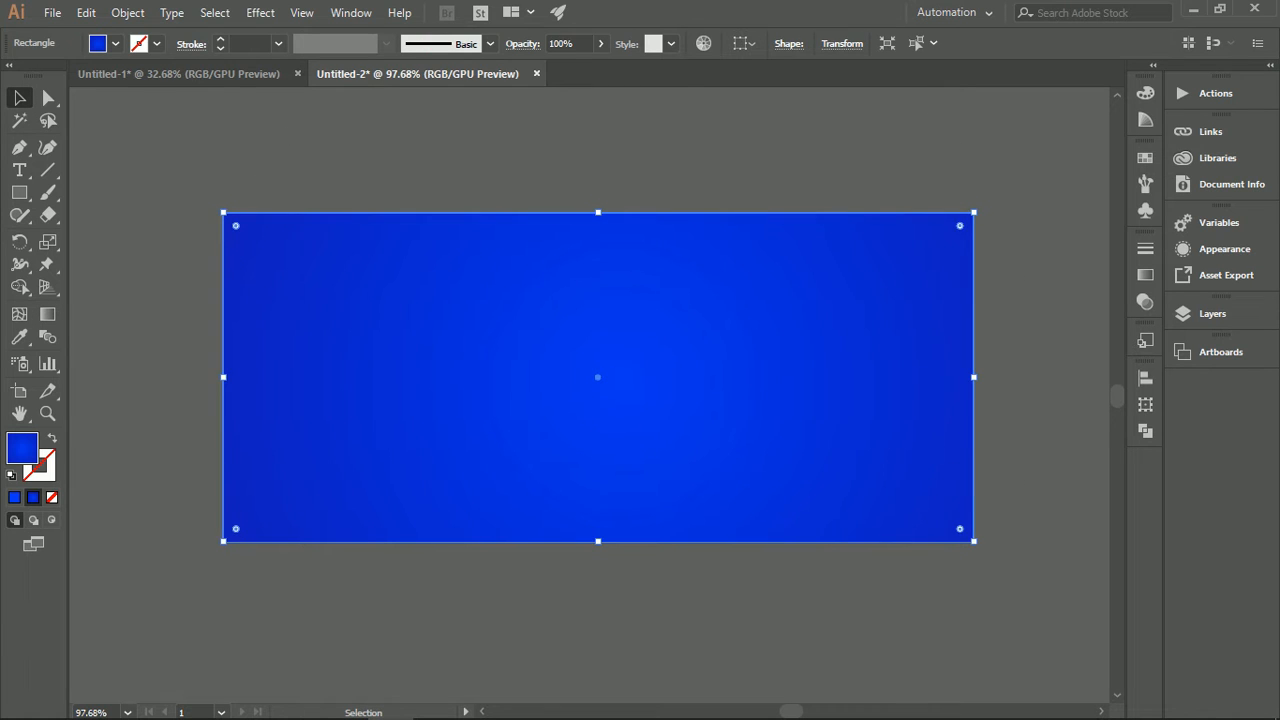
Step: Lock the blue gradient background rectangle
key("ctrl+shift+a")
key("ctrl+a")
key("ctrl+2")
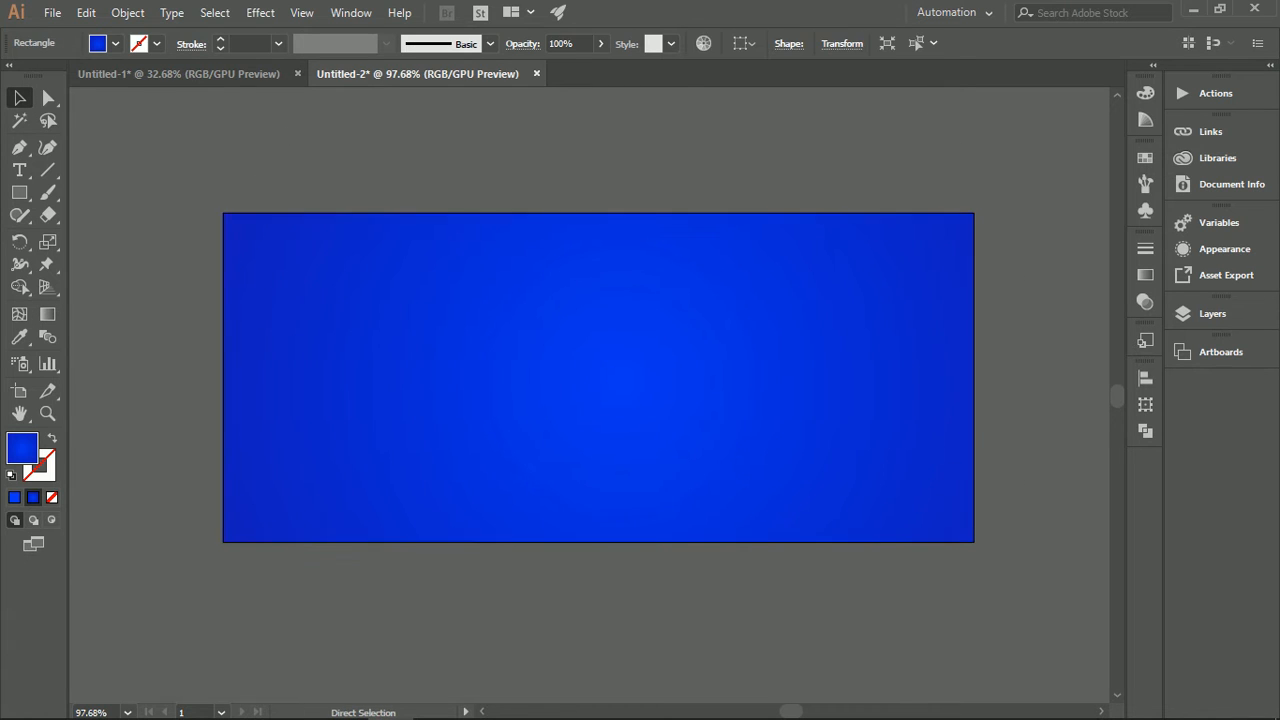
Step: Move the sofa image onto the blue background and bring it to the front
left_click_drag(567, 289, 480, 289)
left_click_drag(222, 275, 749, 333)
right_click(723, 342)
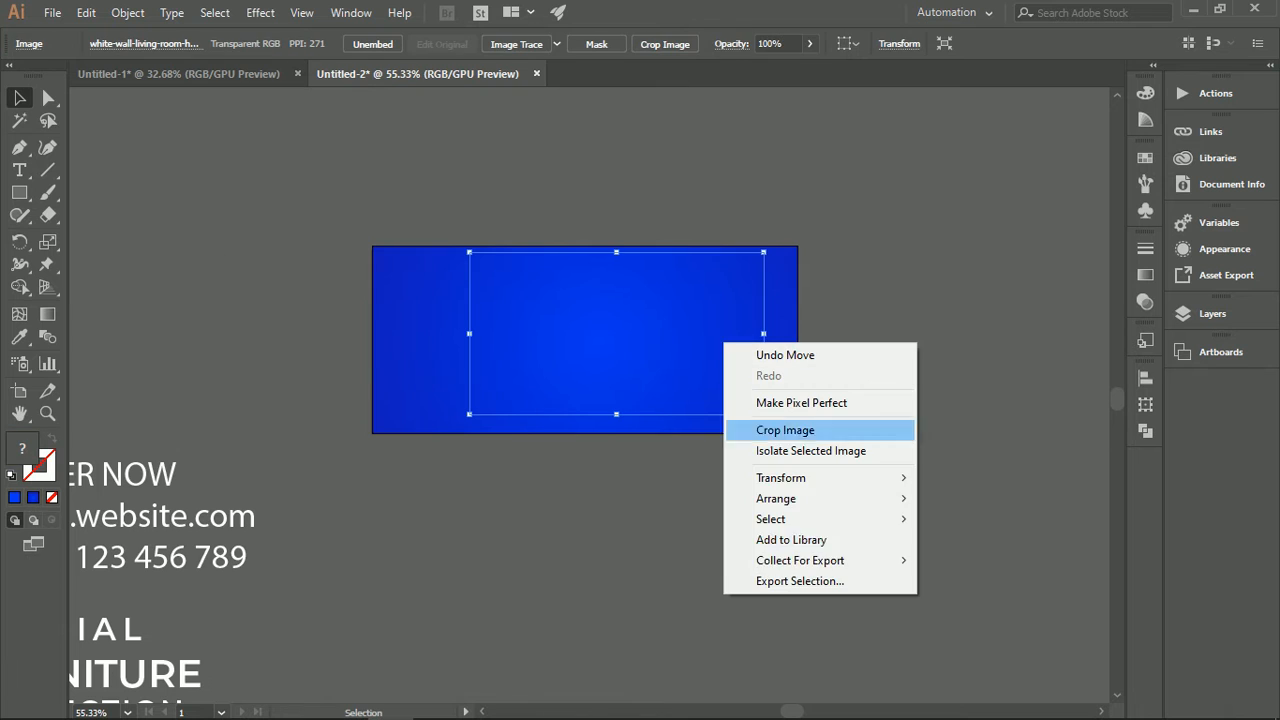
mouse_move(800, 498)
left_click(978, 498)
scroll(646, 310, "up", 6)
right_click(848, 367)
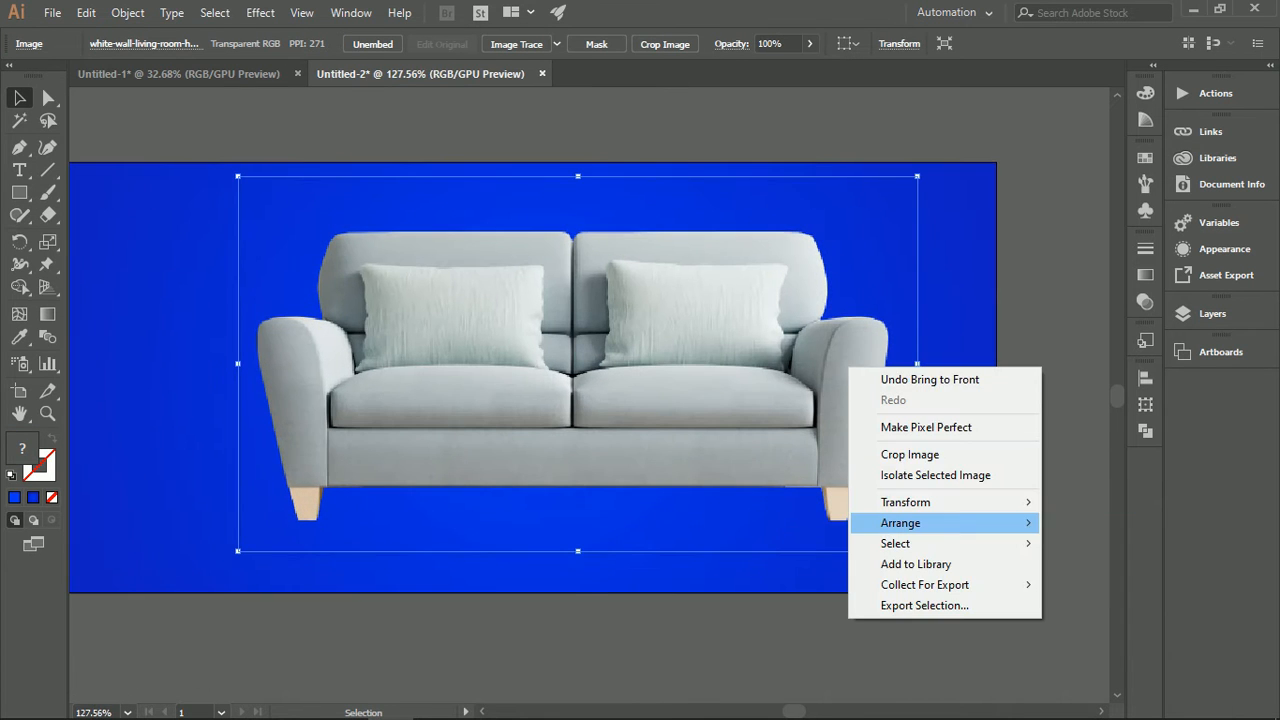
mouse_move(880, 523)
left_click(700, 523)
Step: Scale down the sofa, place it in the right half of the banner and centre it vertically on the artboard
left_click_drag(578, 550, 578, 418)
left_click_drag(610, 305, 732, 374)
left_click(848, 43)
left_click(880, 109)
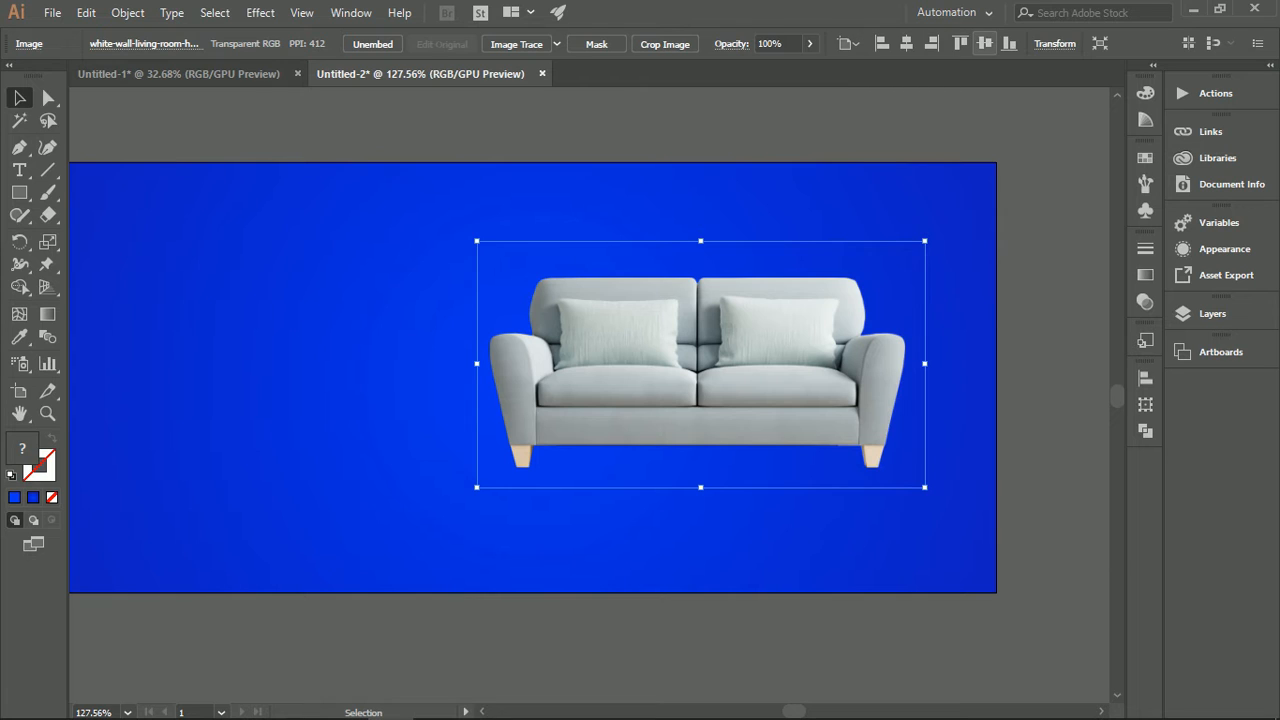
left_click(984, 43)
key("ctrl+shift+a")
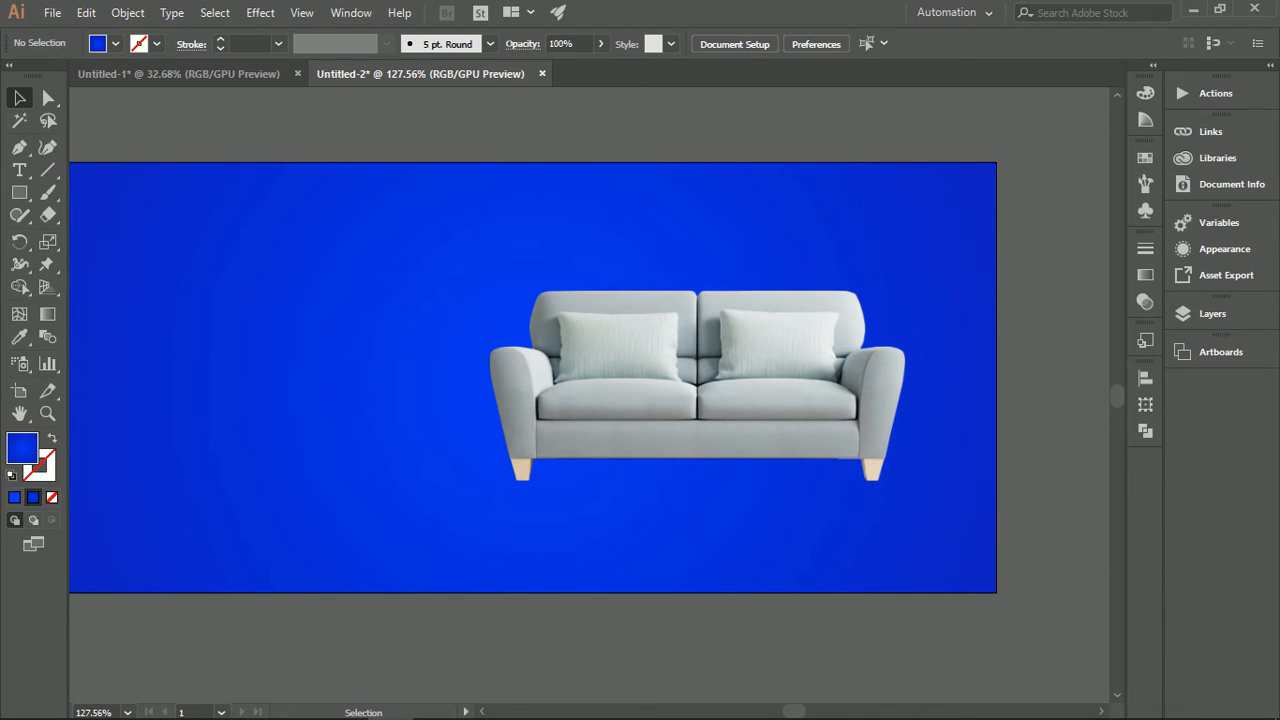
Step: Draw a thin, flat ellipse spanning the sofa's feet and fill it with black
left_click_drag(19, 192, 95, 237)
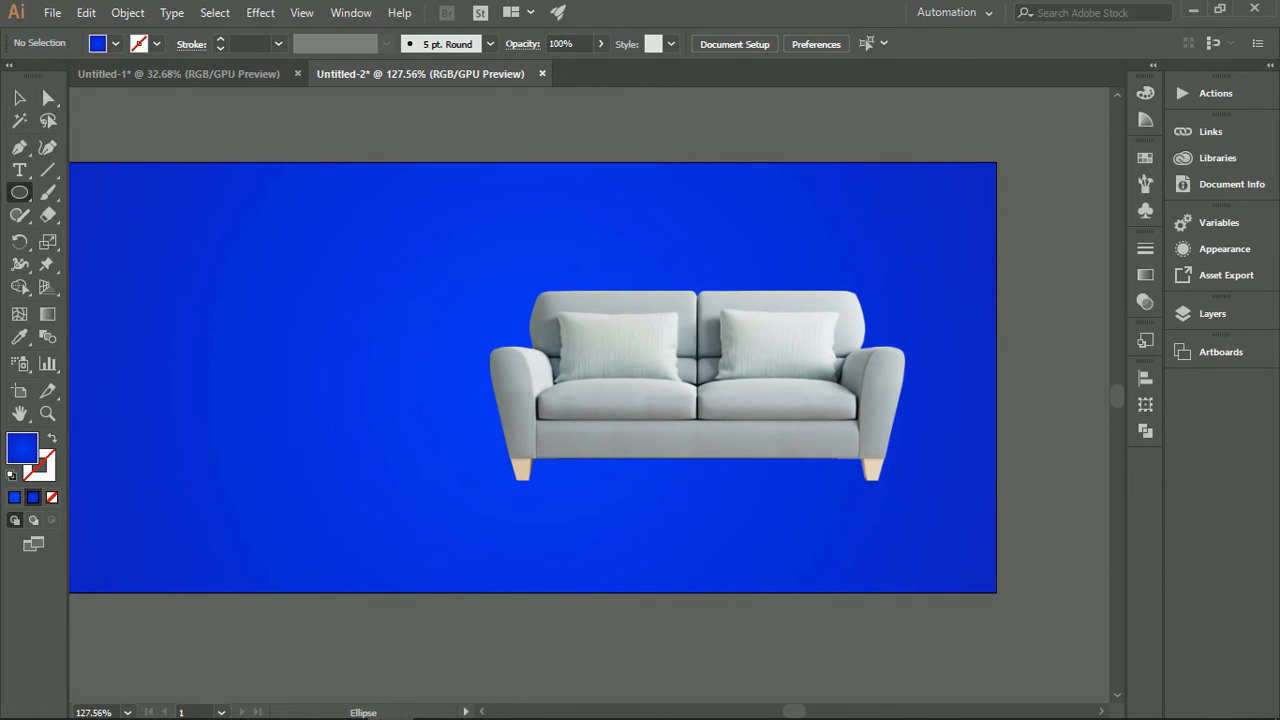
left_click_drag(510, 480, 890, 490)
left_click(116, 44)
left_click(52, 75)
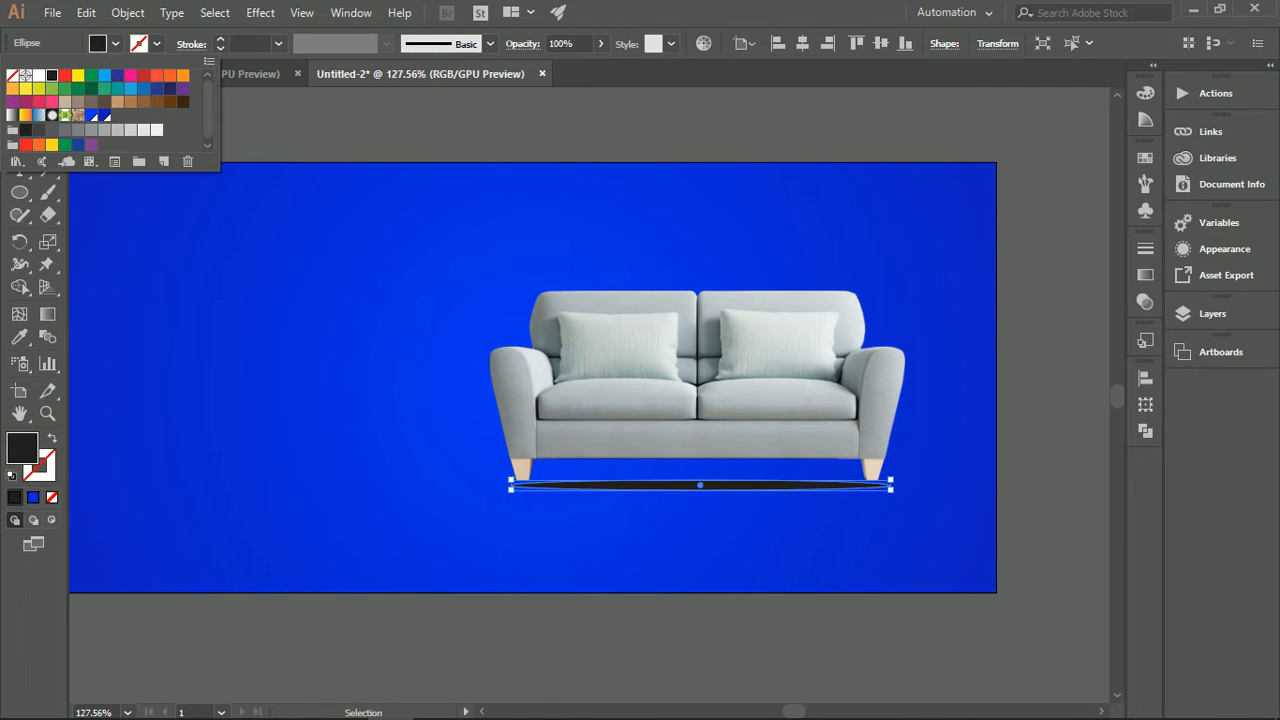
Step: Apply a Gaussian Blur with a radius of 36.4 pixels to the black ellipse under the sofa
left_click(260, 13)
left_click_drag(756, 514, 856, 514)
left_click_drag(857, 456, 857, 445)
left_click_drag(853, 446, 607, 462)
left_click(260, 13)
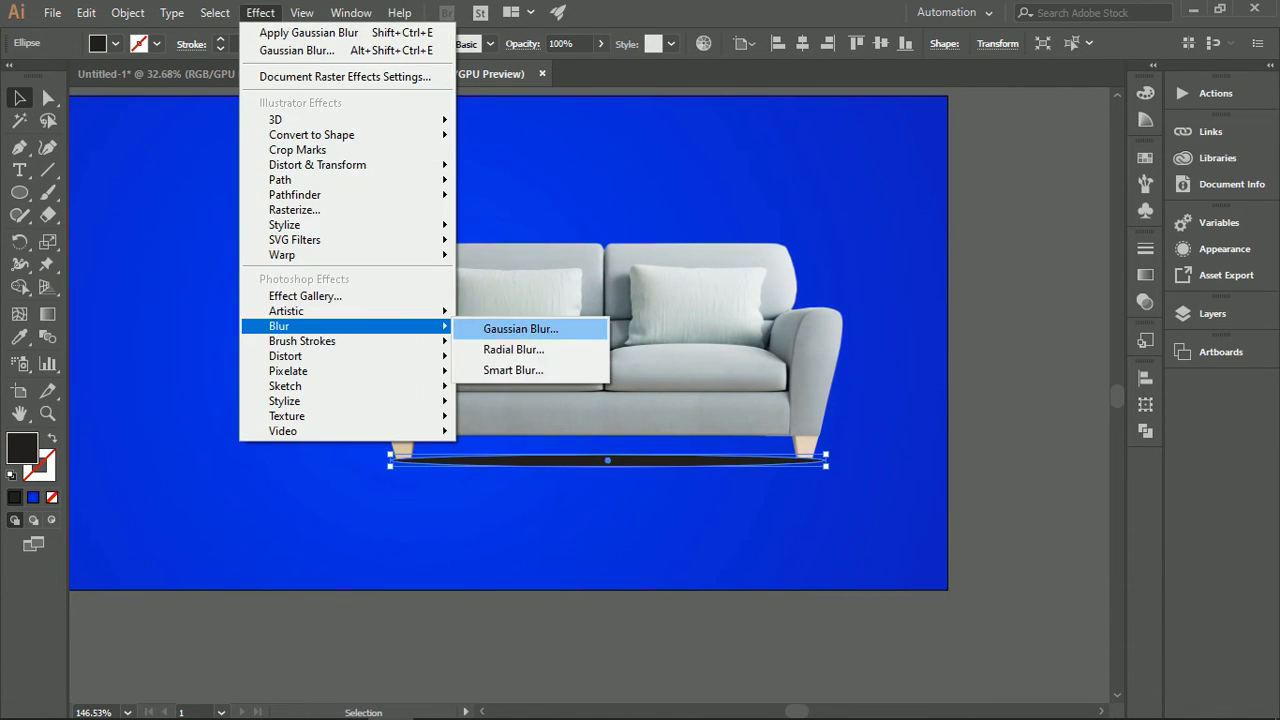
left_click(500, 329)
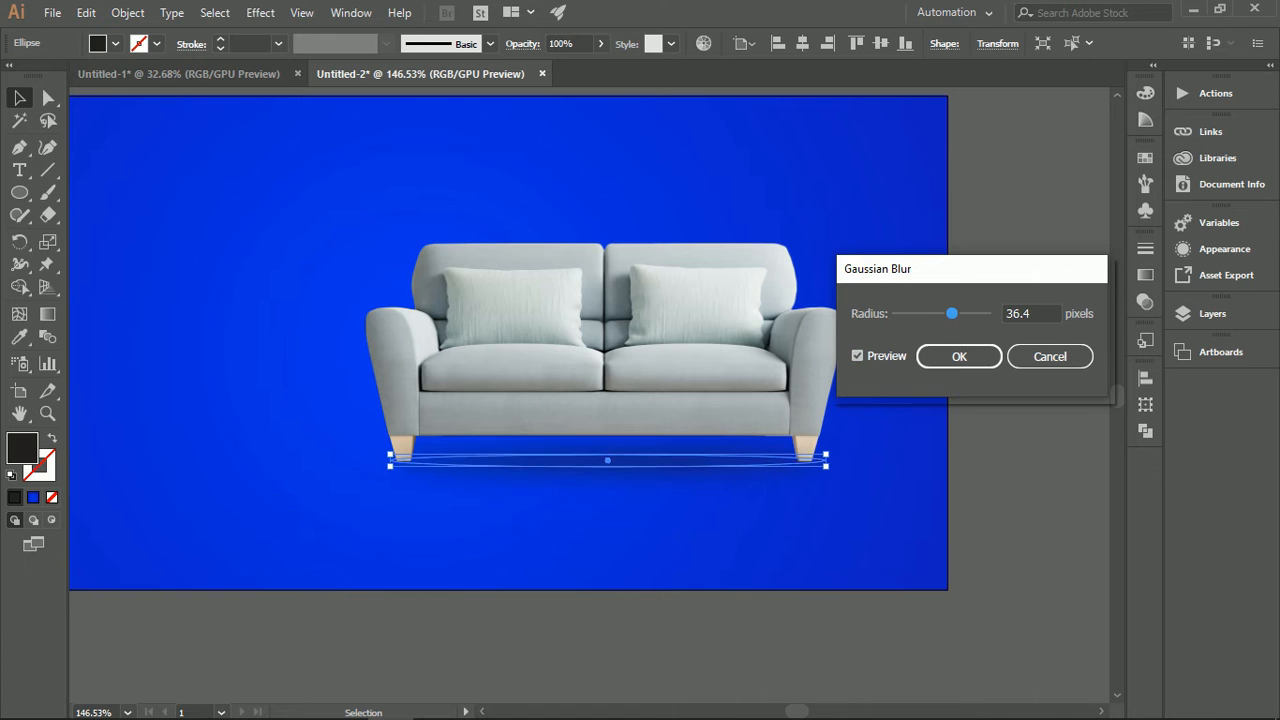
key("Return")
key("ctrl+shift+a")
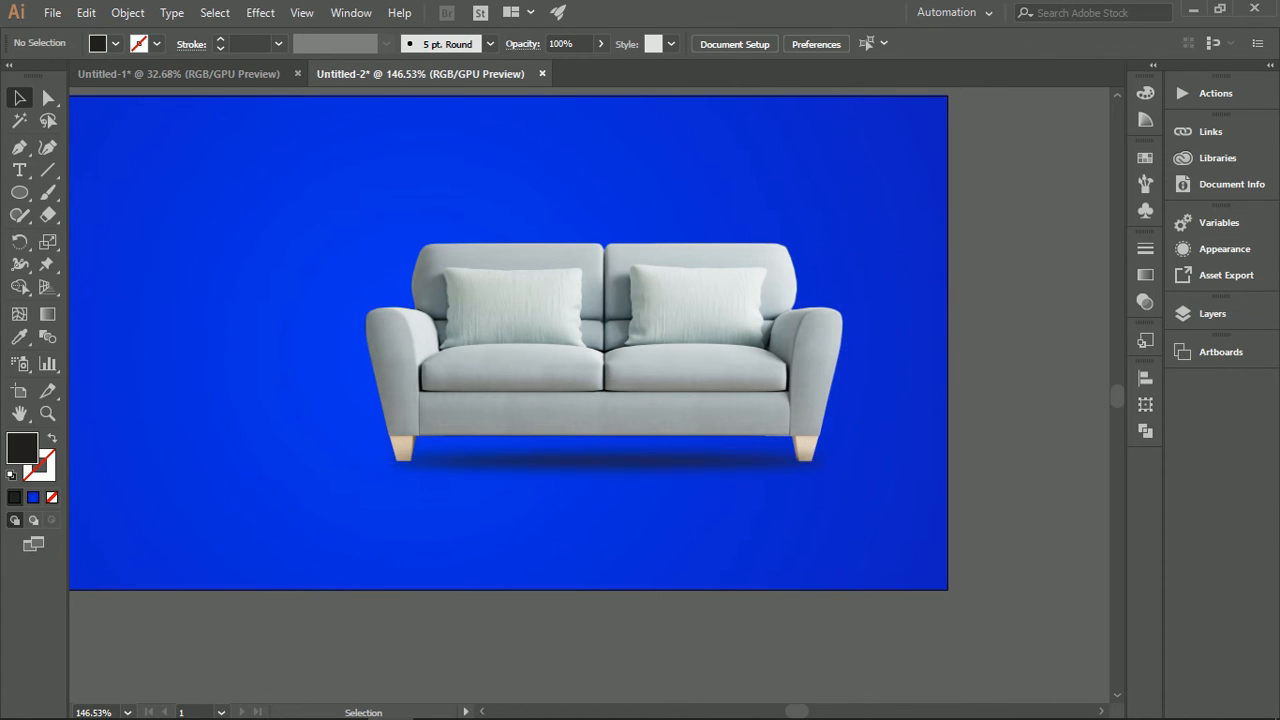
Step: Adjust the blurred shadow ellipse so it sits evenly under the sofa's legs, and bring the sofa in front of it
left_click_drag(366, 462, 634, 462)
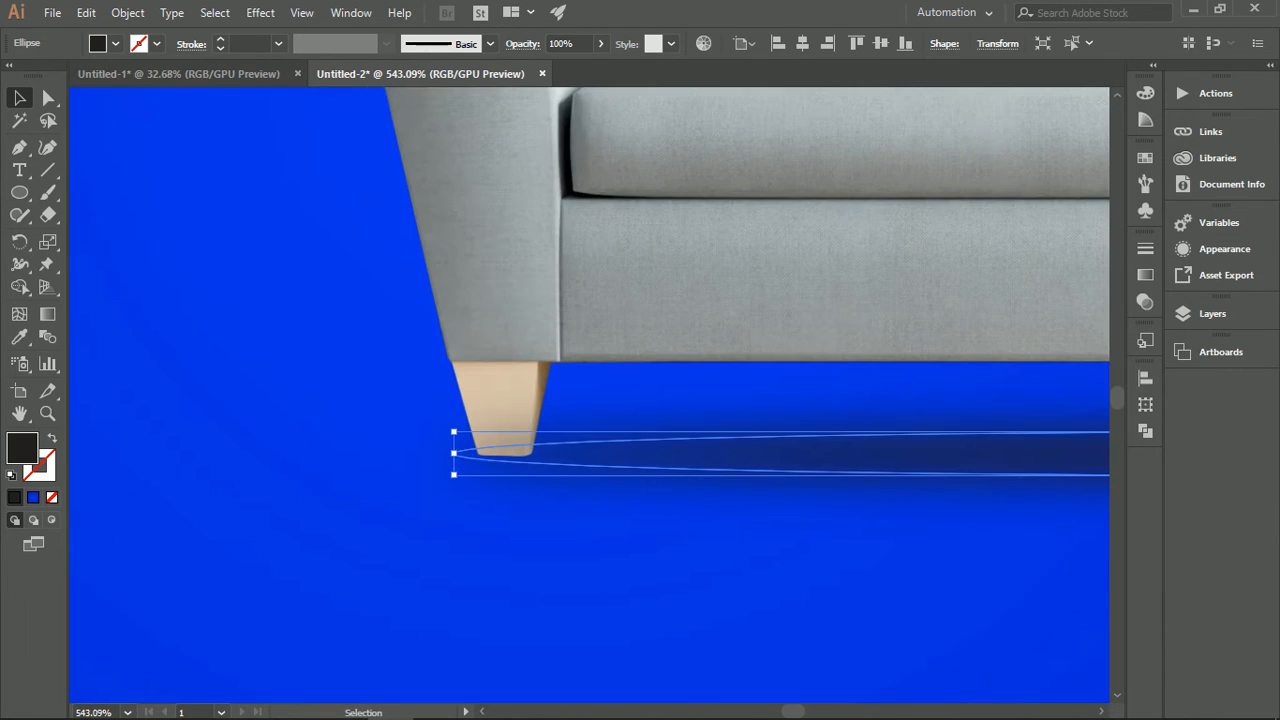
left_click_drag(454, 453, 233, 441)
mouse_move(706, 443)
left_mouse_down()
mouse_move(868, 440)
mouse_move(718, 446)
left_mouse_up()
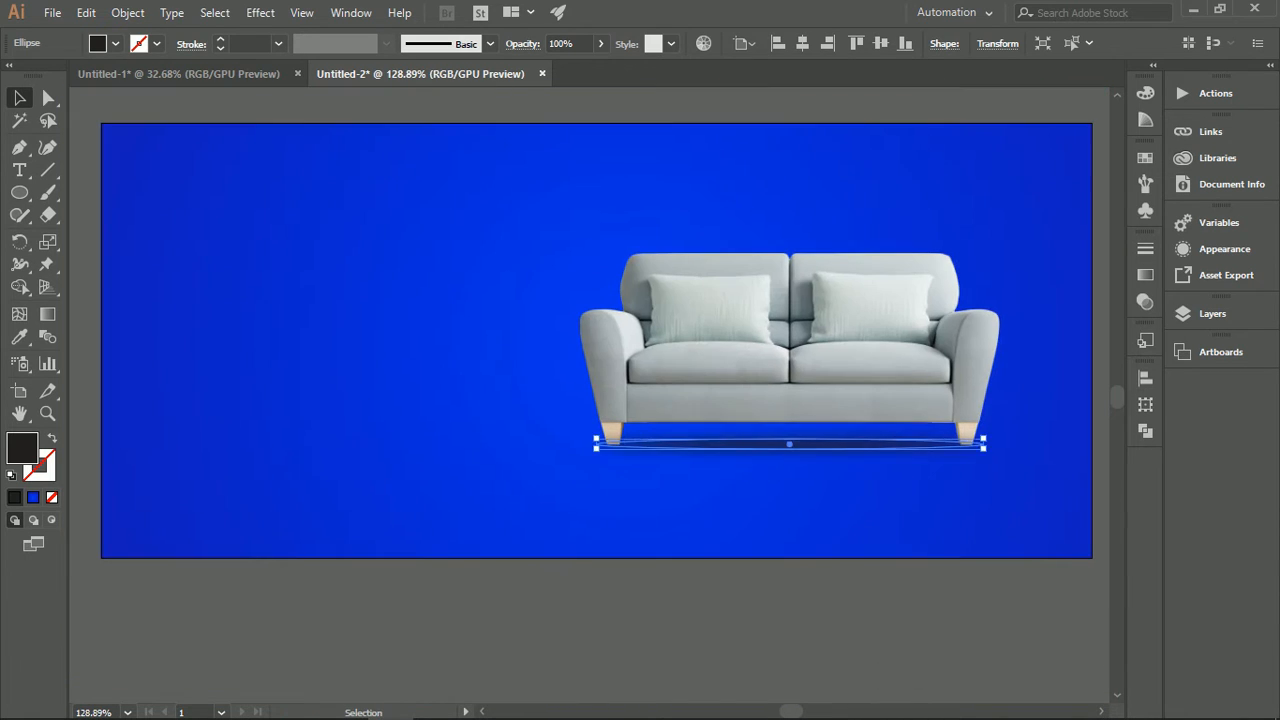
left_click(800, 389)
right_click(800, 389)
left_click(1048, 545)
left_click(1057, 302)
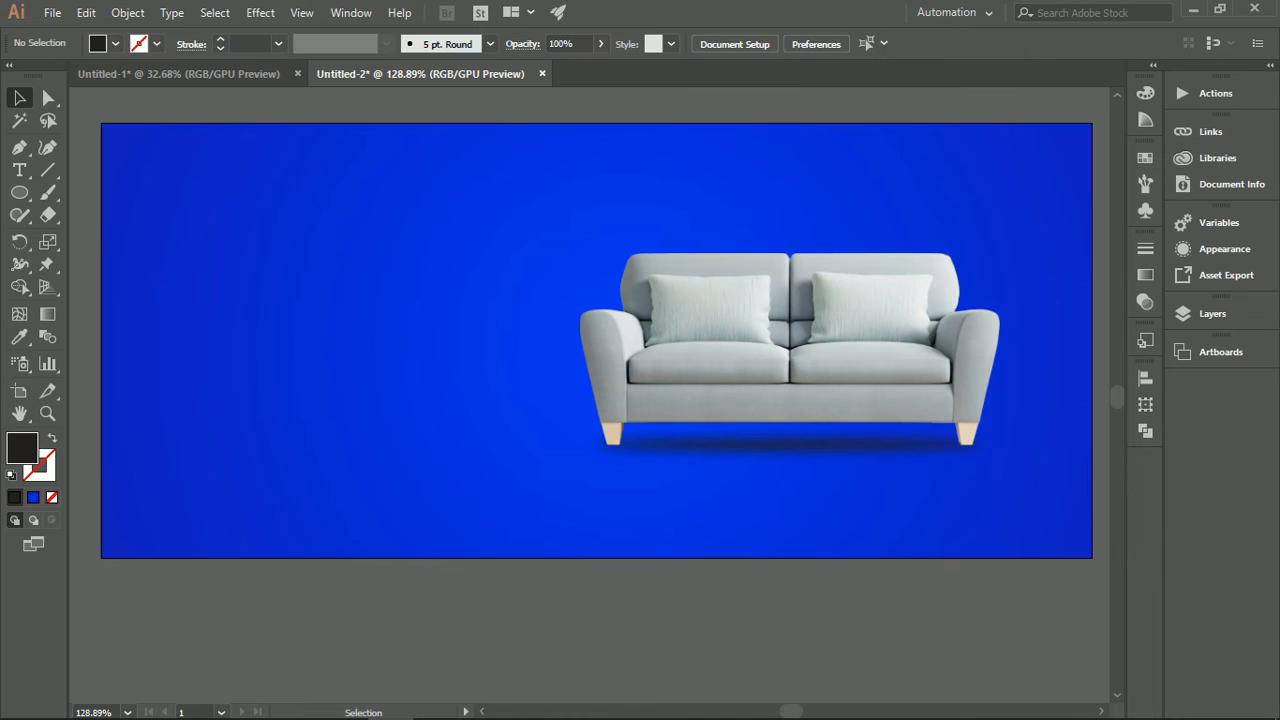
Step: Show the rulers and place a vertical guide just inside the artboard's left edge and a horizontal guide above its bottom edge
left_click_drag(902, 515, 808, 515)
left_click_drag(781, 569, 680, 515)
key("ctrl+r")
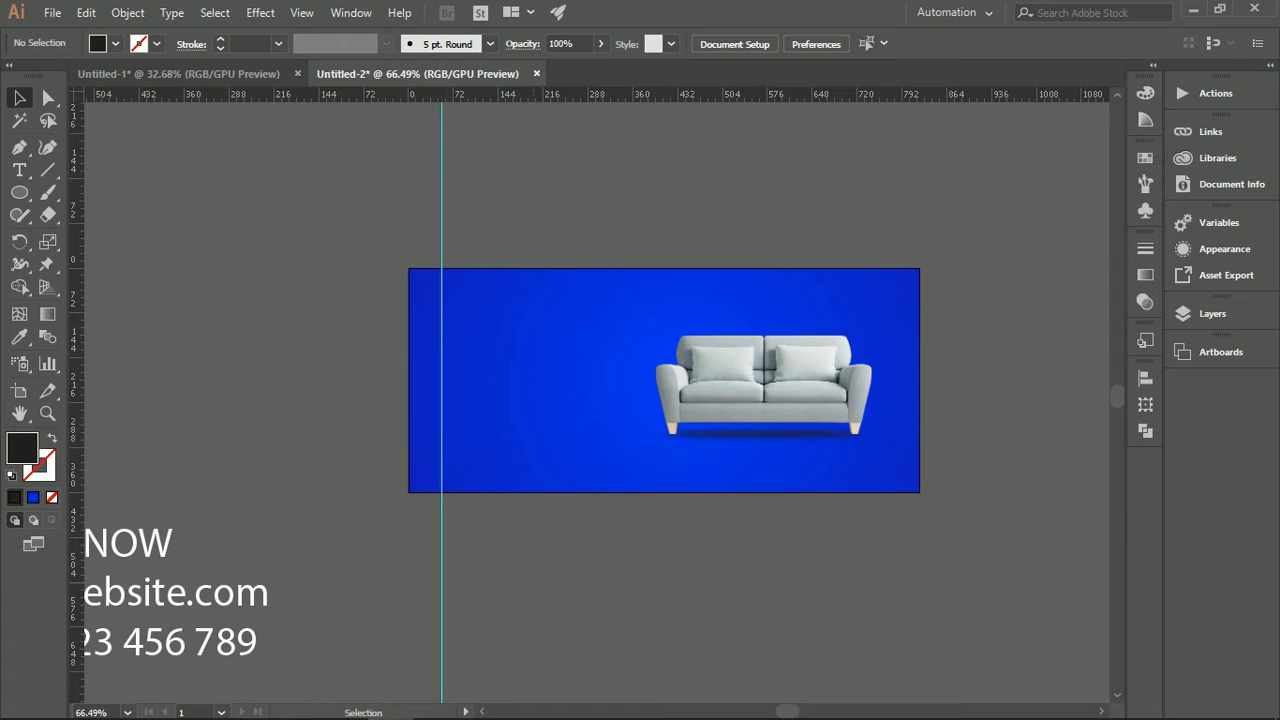
left_click_drag(514, 530, 563, 563)
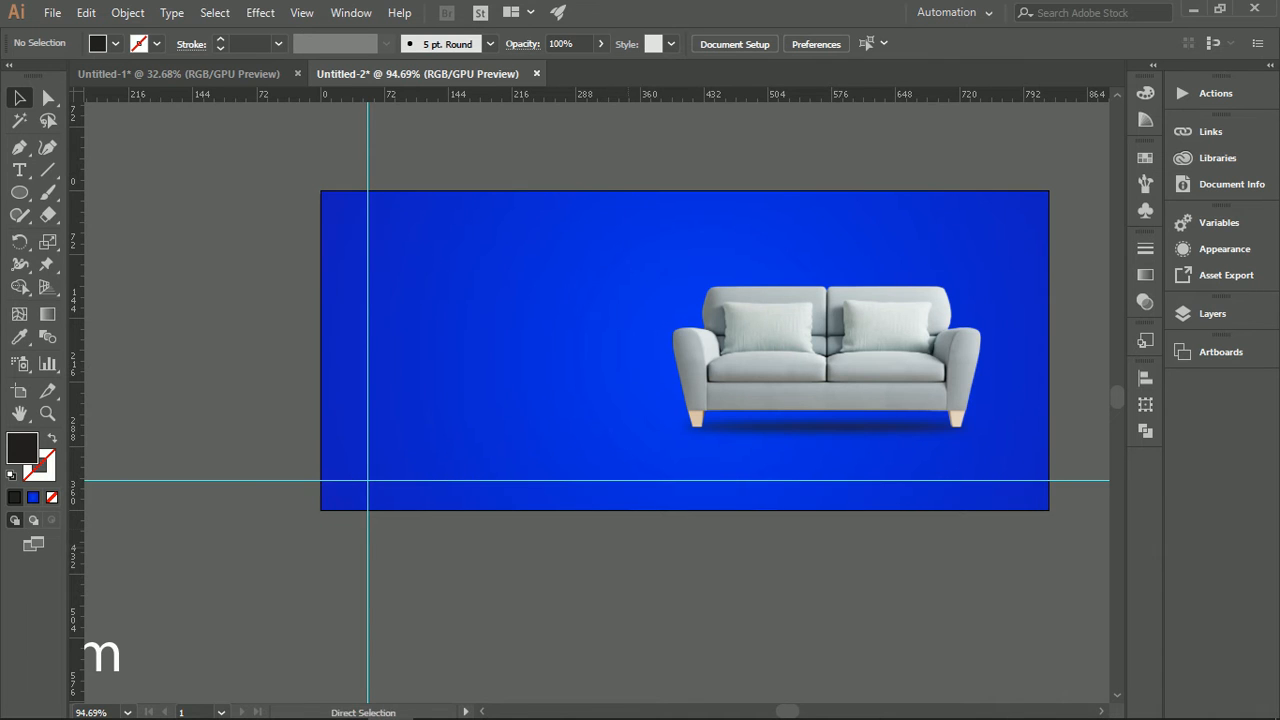
Step: Move the SPECIAL FURNITURE COLLECTION heading text to just below the banner artboard
scroll(637, 531, "down", 2)
left_click_drag(637, 531, 662, 339)
left_click_drag(296, 534, 726, 430)
left_click(680, 355)
left_click_drag(623, 296, 705, 296)
left_click_drag(705, 296, 605, 296)
left_click_drag(650, 431, 605, 428)
Step: Set the word SPECIAL in the Haettenschweiler font at 52 pt
left_click_drag(432, 416, 638, 416)
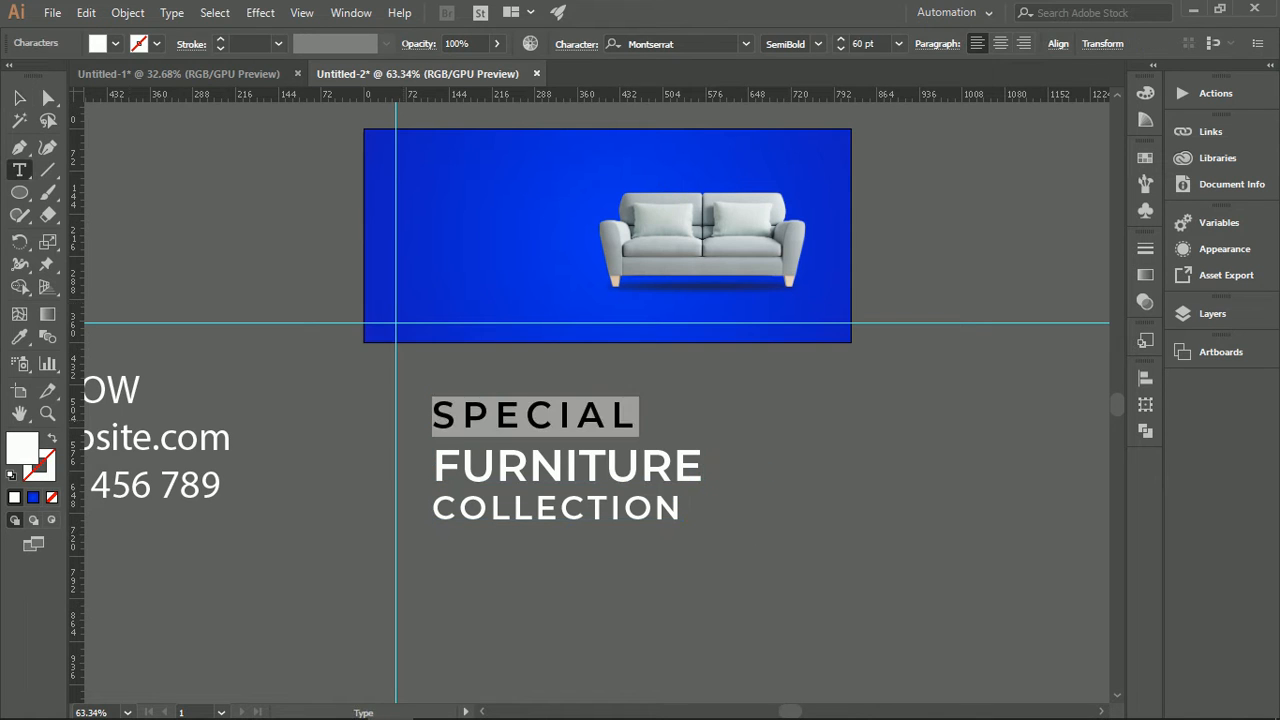
left_click(818, 43)
left_click(818, 43)
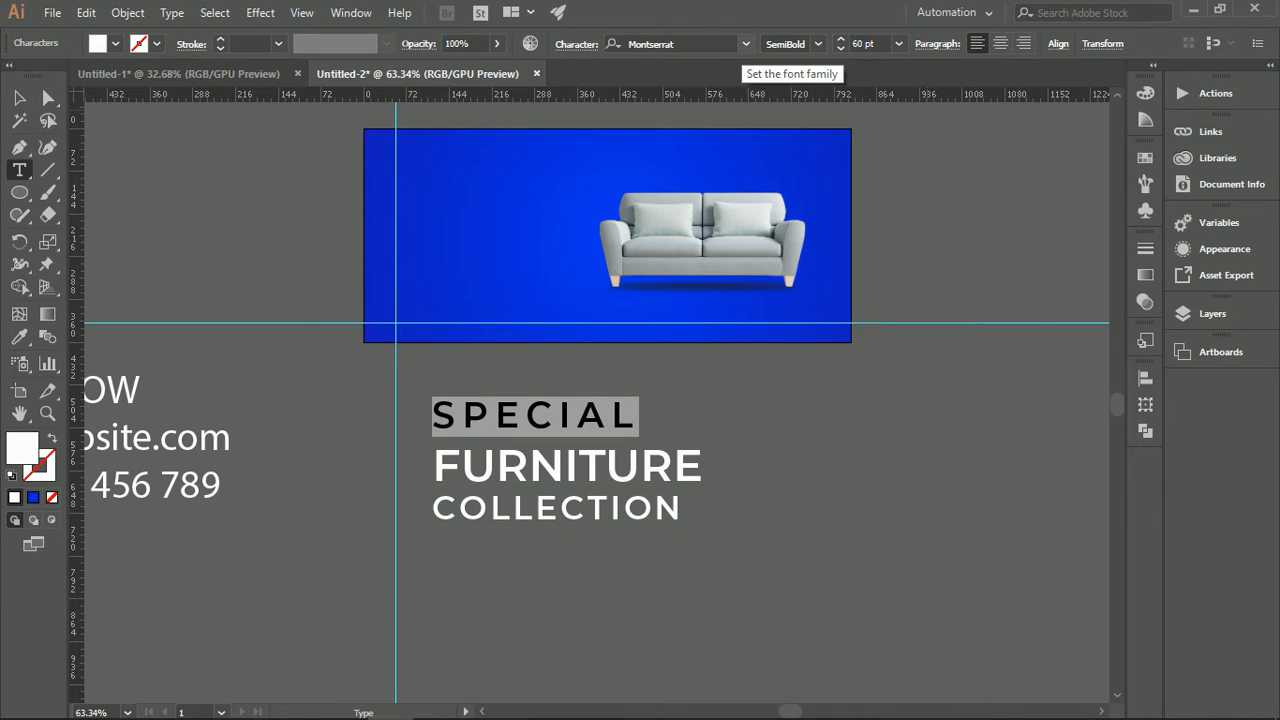
left_click(745, 43)
scroll(812, 334, "down", 3)
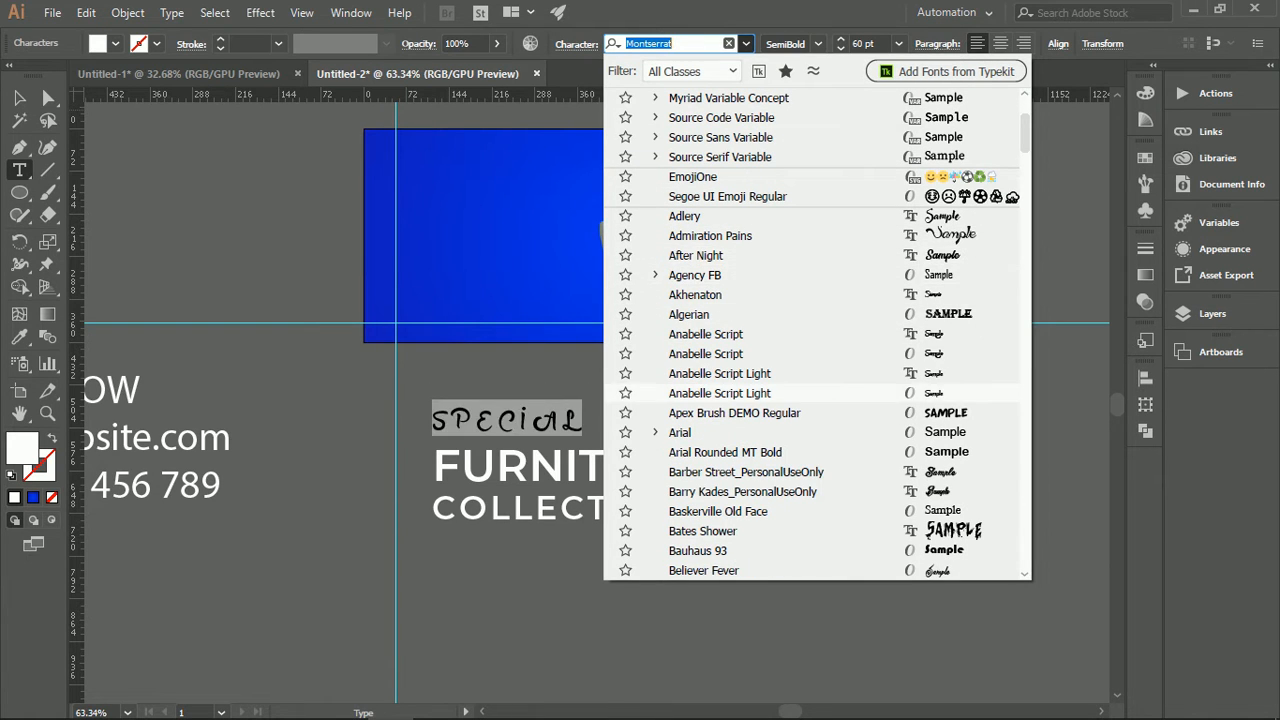
scroll(760, 360, "down", 1)
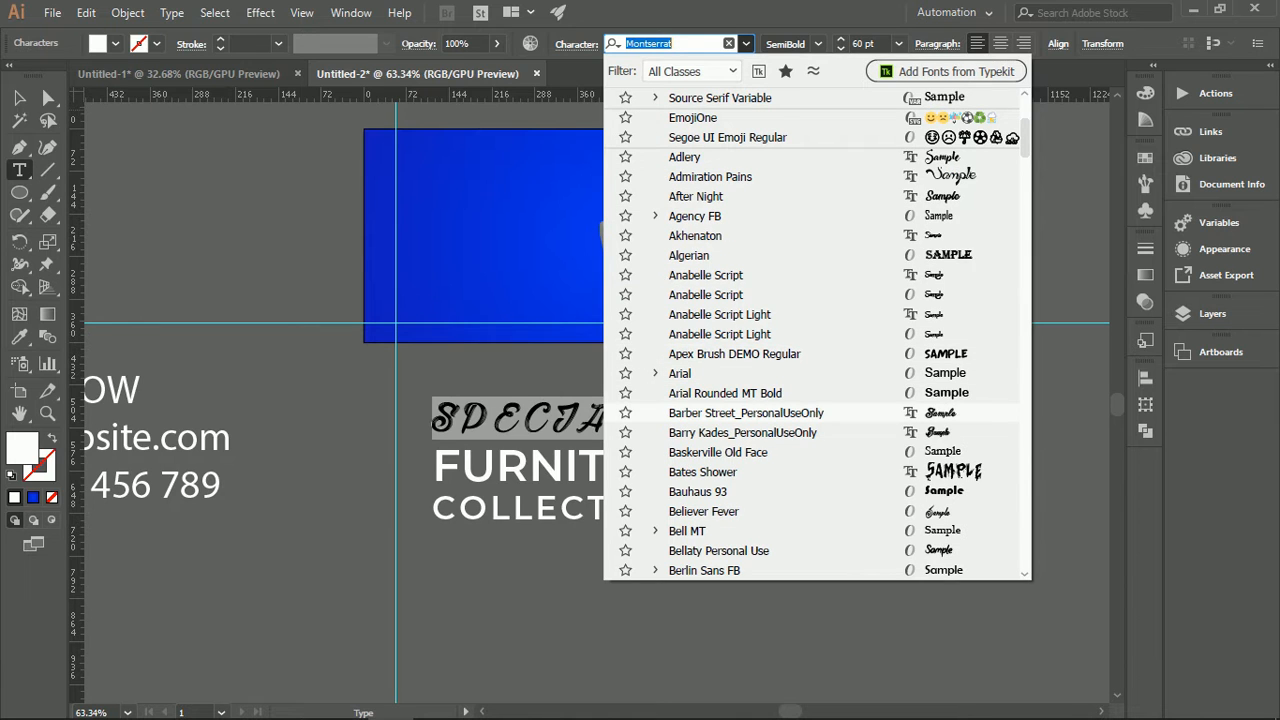
scroll(760, 300, "down", 3)
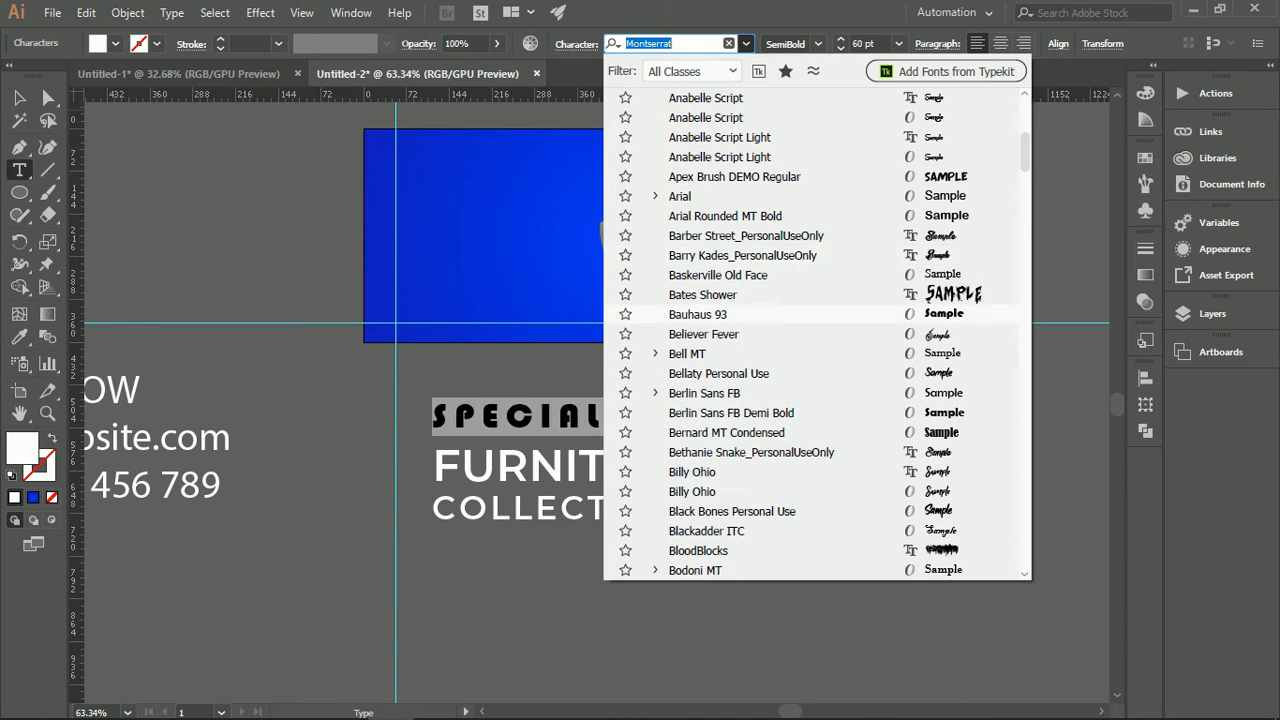
scroll(760, 240, "down", 4)
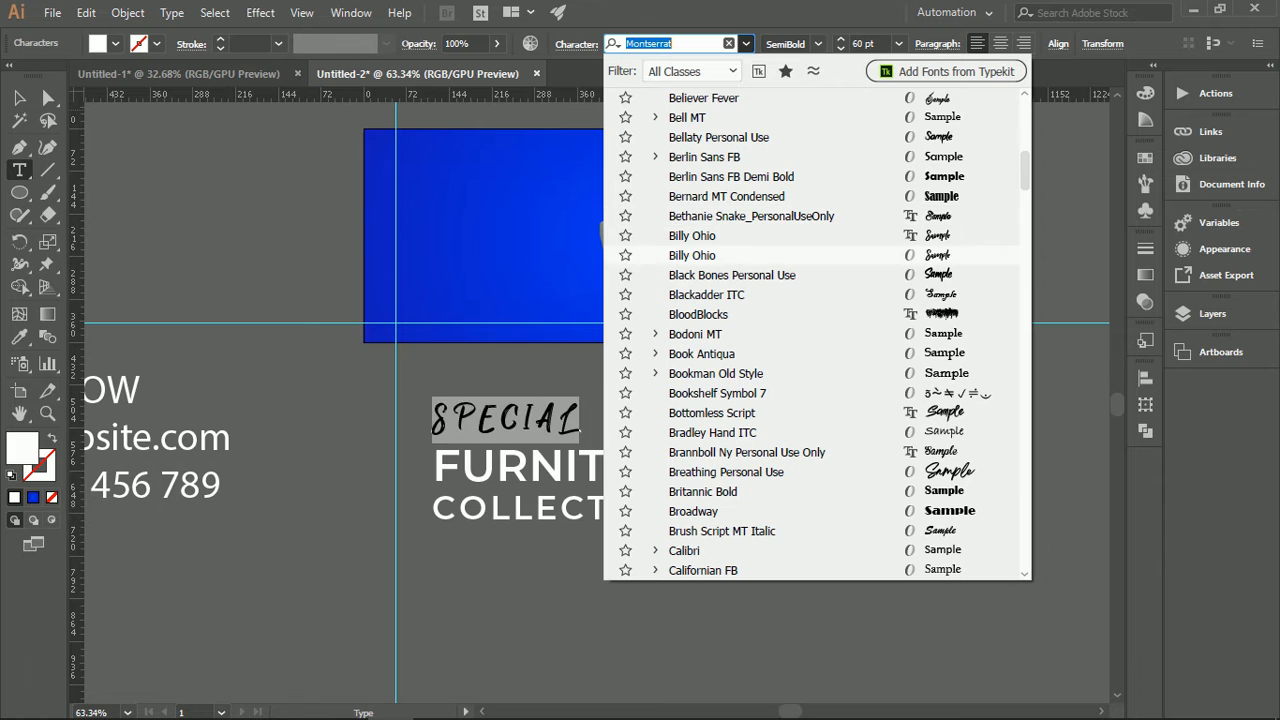
scroll(760, 334, "down", 3)
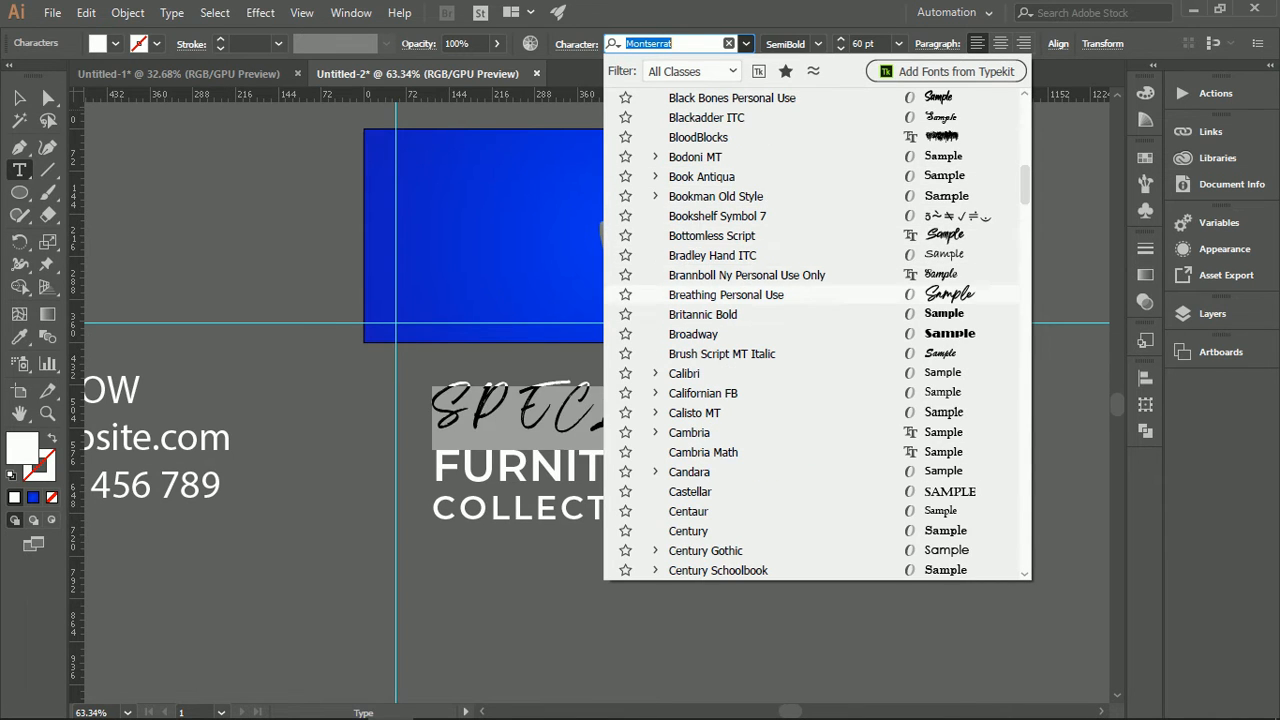
scroll(760, 250, "down", 8)
scroll(760, 255, "down", 3)
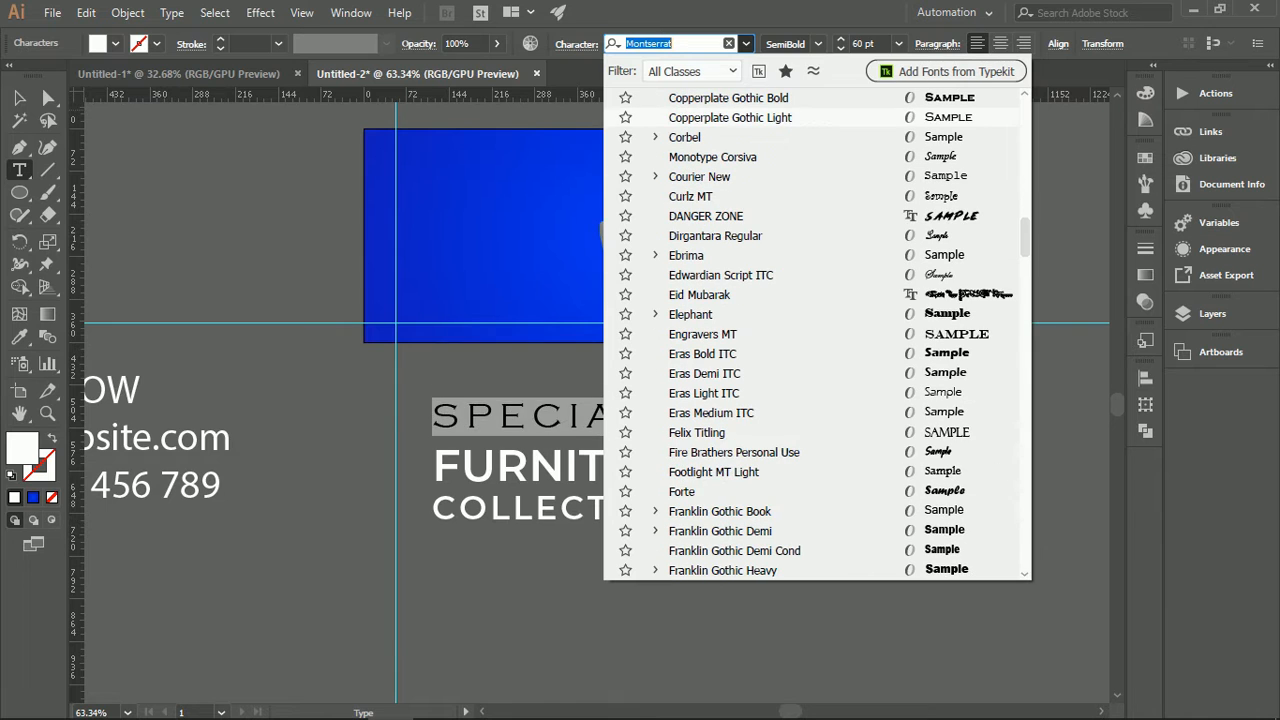
scroll(760, 216, "down", 3)
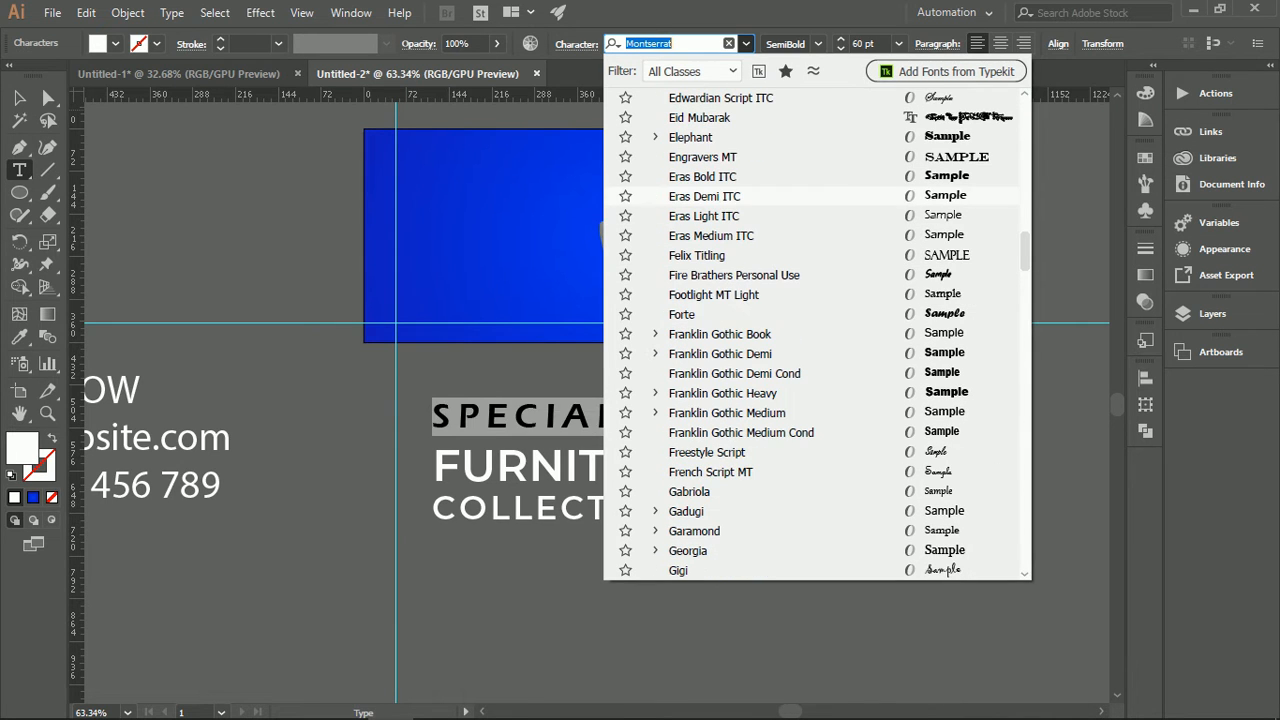
scroll(760, 334, "down", 5)
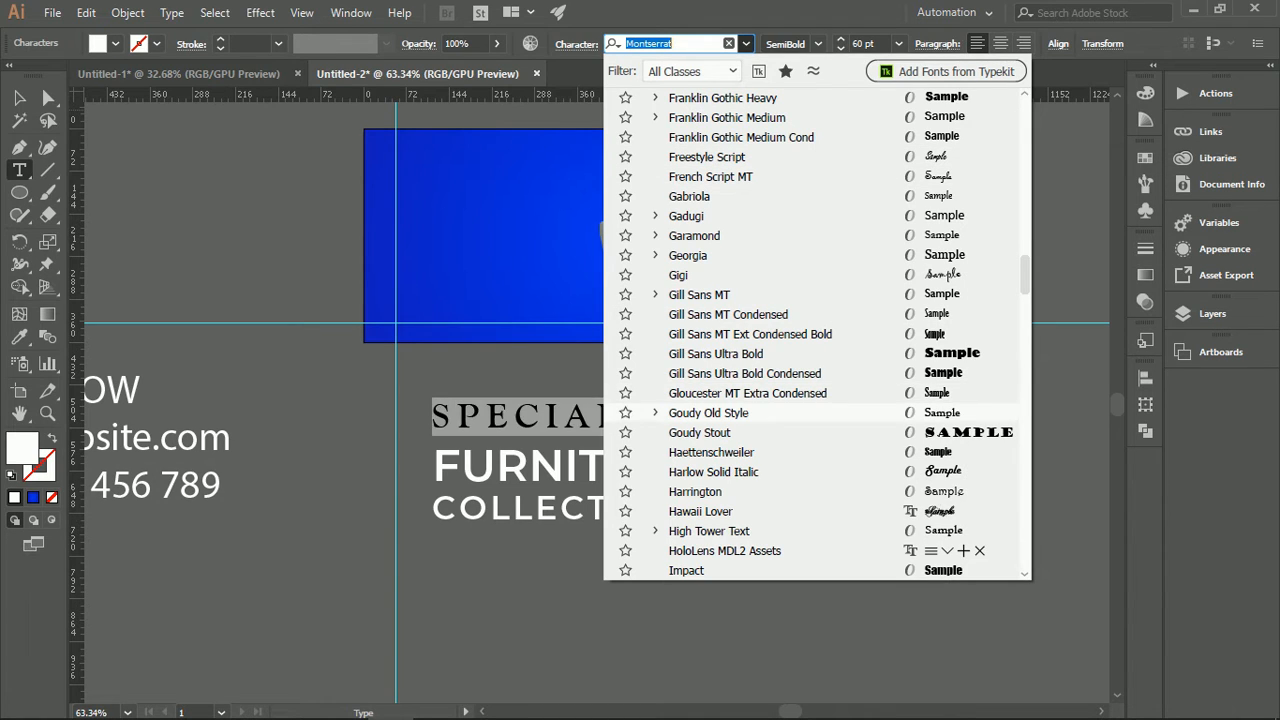
scroll(817, 334, "down", 5)
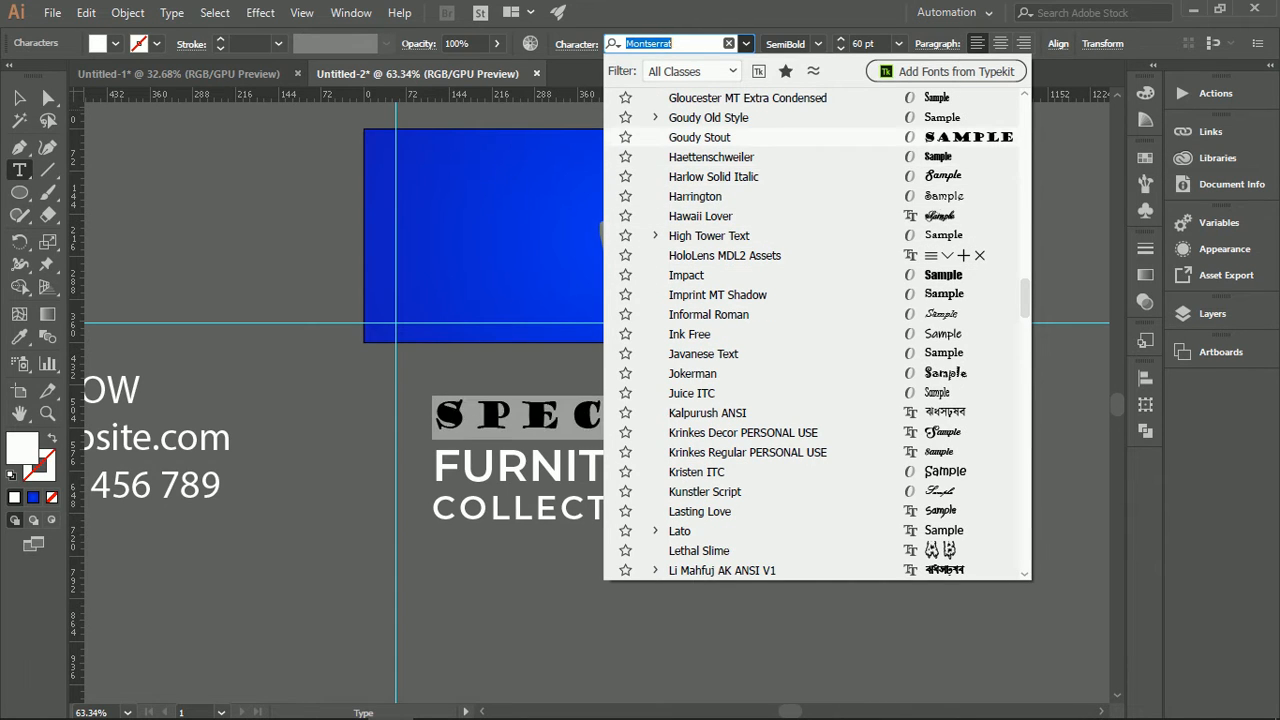
left_click(711, 157)
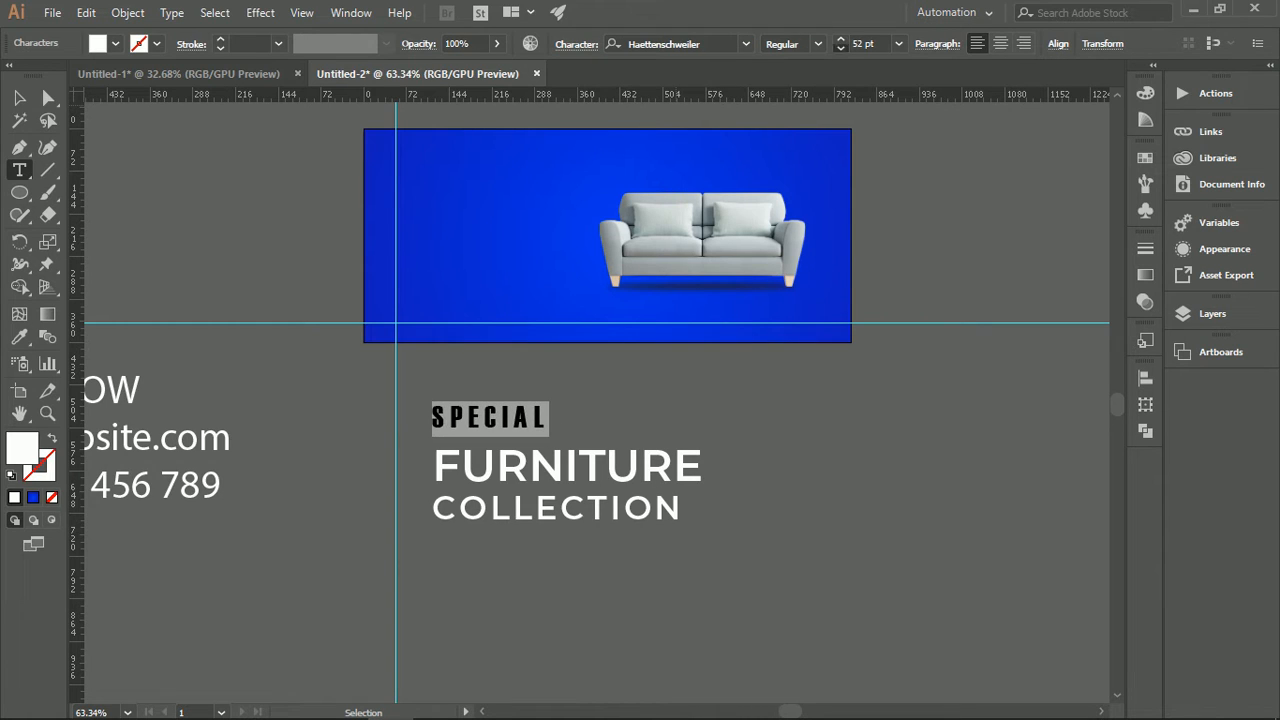
key("Escape")
Step: Move the three-line heading onto the banner against the vertical guide and bring it to the front
left_click_drag(600, 482, 563, 247)
left_click_drag(258, 140, 400, 140)
right_click(581, 298)
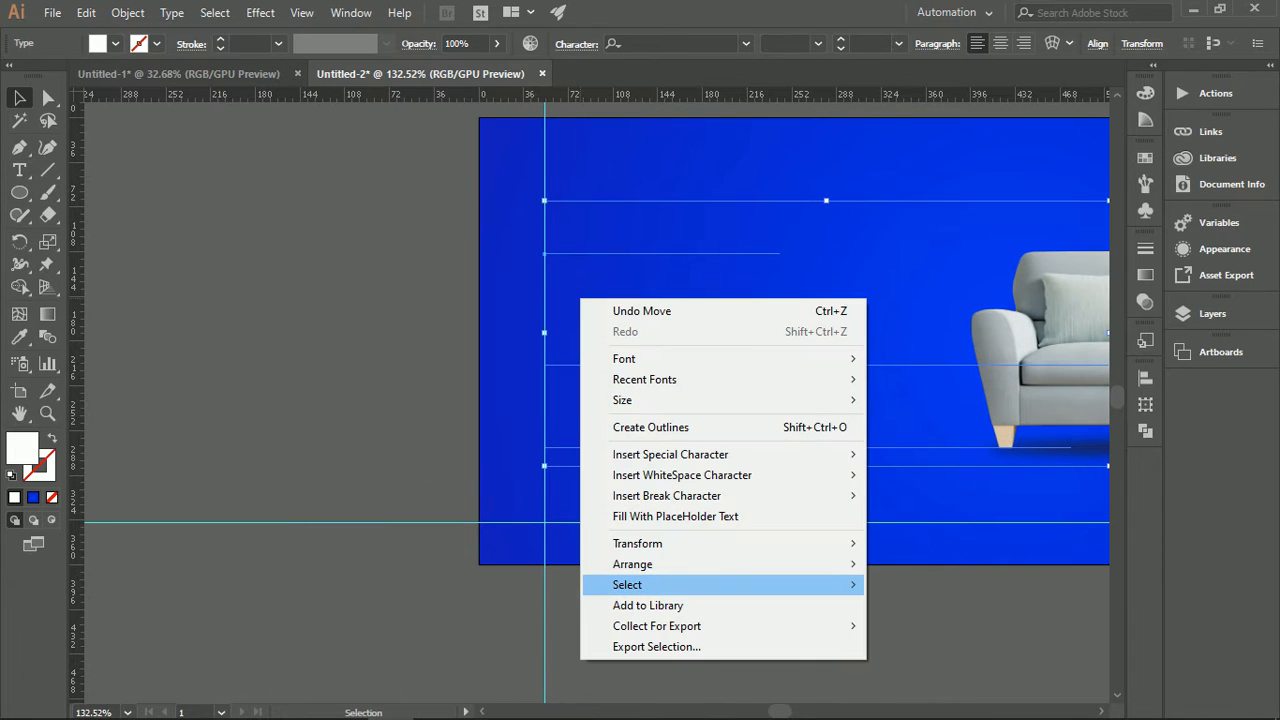
mouse_move(722, 564)
left_click(966, 564)
Step: Scale down the three-line heading and position it along the vertical guide in the banner's upper left area
left_click_drag(966, 564, 791, 615)
left_click_drag(935, 251, 587, 414)
left_click_drag(528, 472, 528, 305)
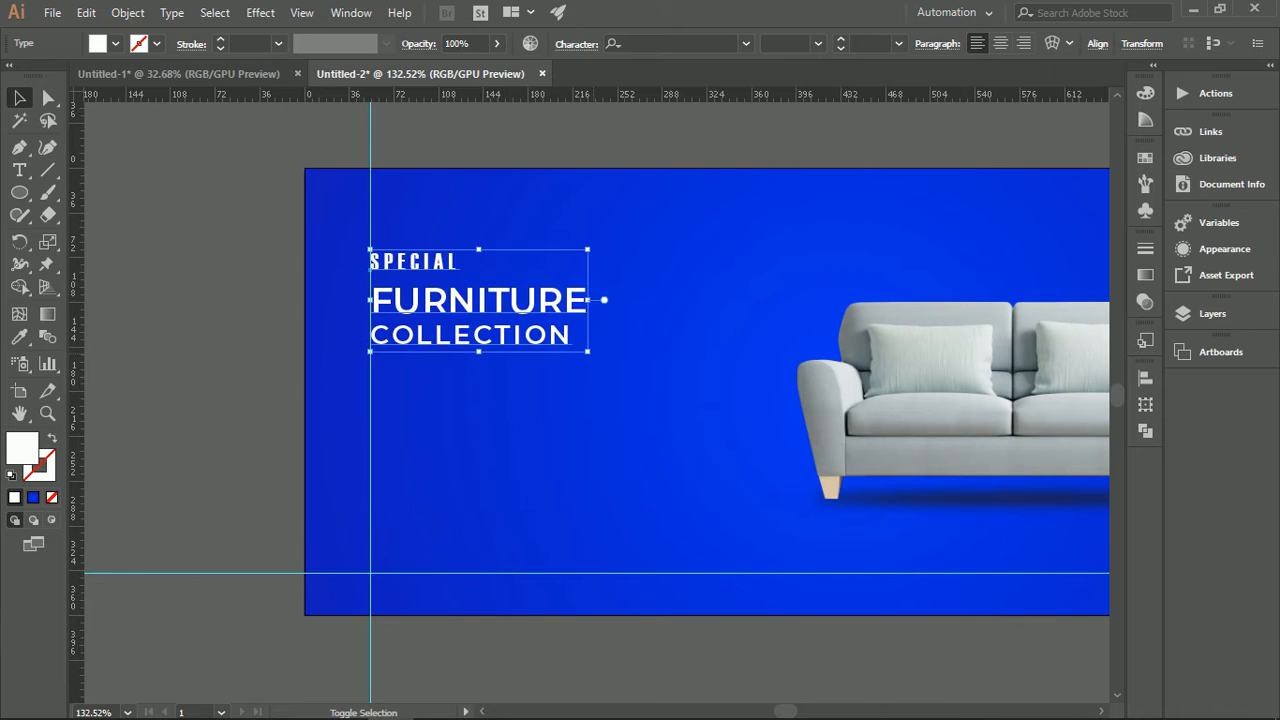
Step: Enlarge the three-line heading along the vertical guide and set the word FURNITURE to the ExtraBold style
left_click_drag(587, 351, 676, 392)
key("t")
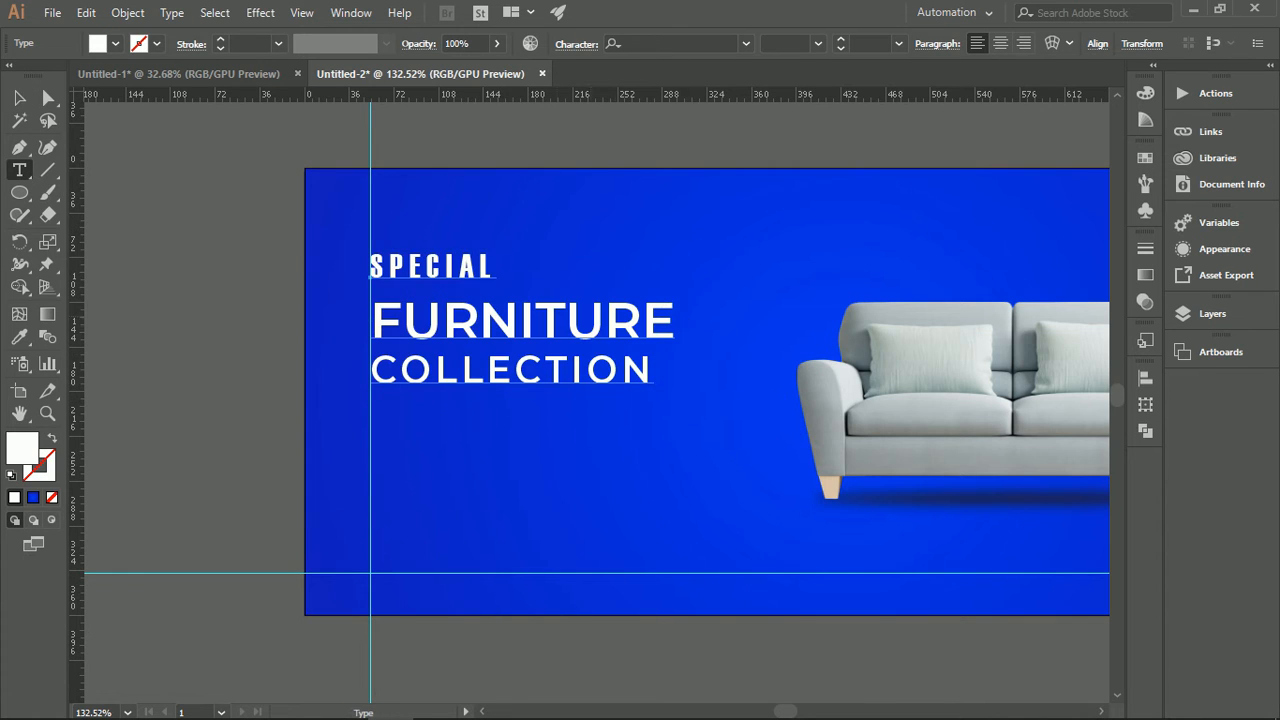
left_click_drag(676, 320, 370, 320)
left_click(818, 43)
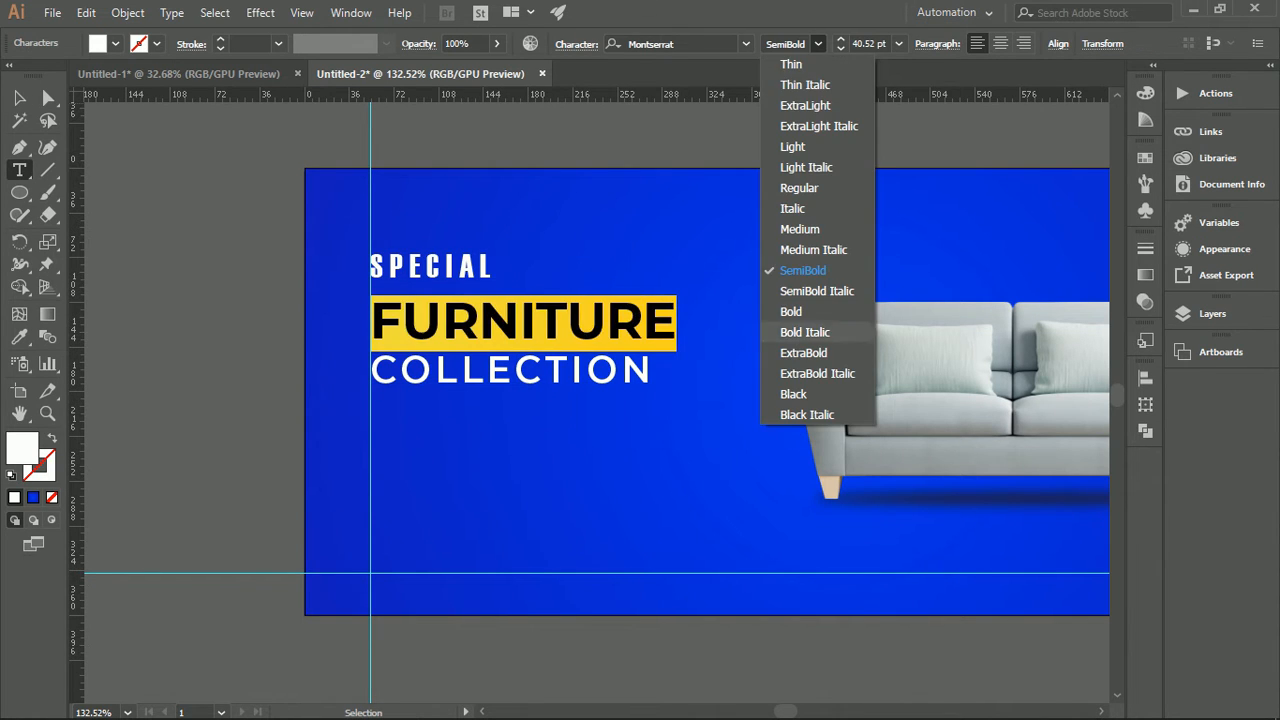
left_click(803, 353)
left_click_drag(652, 371, 384, 371)
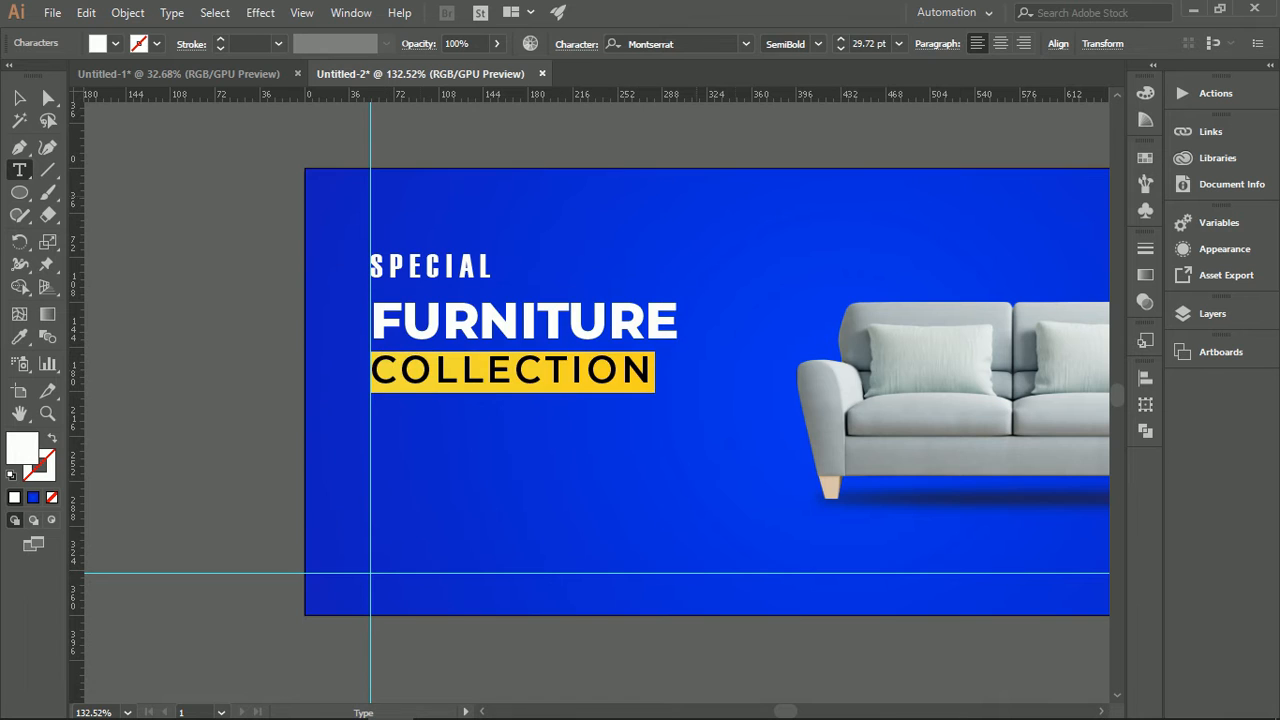
key("Escape")
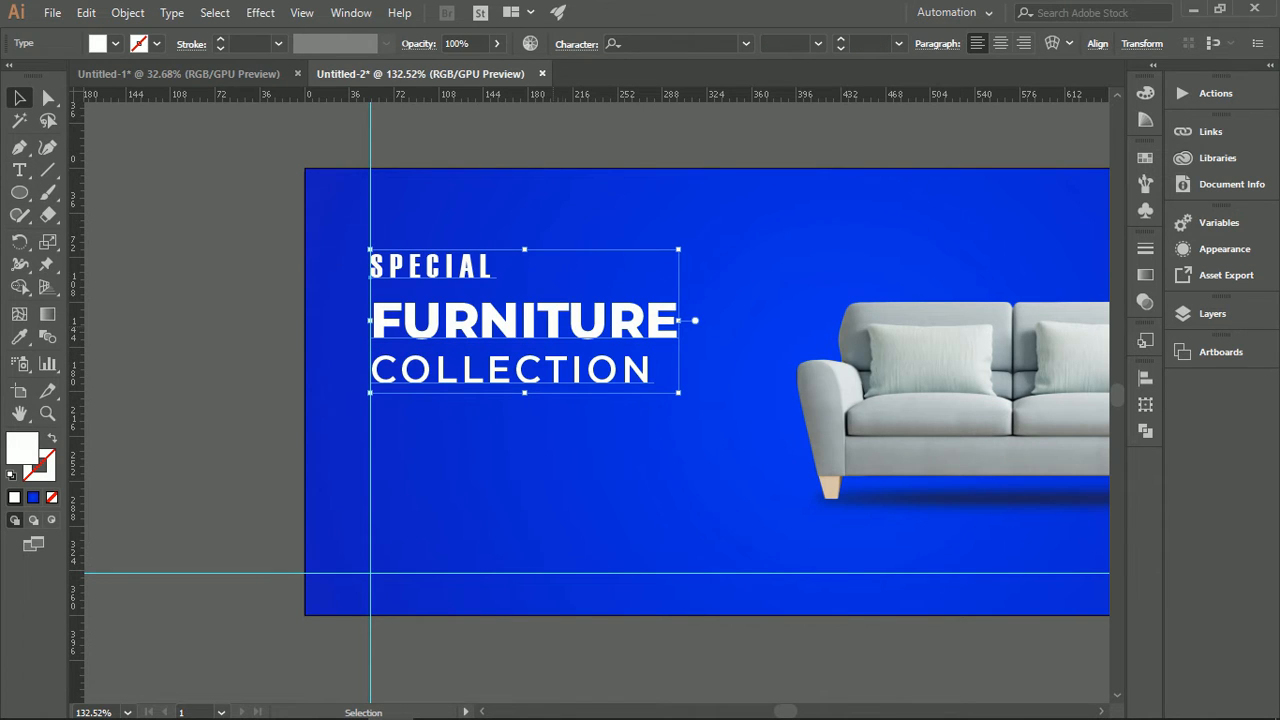
Step: Convert the heading text to outlines and ungroup it into separate words
right_click(564, 323)
left_click(632, 450)
right_click(481, 331)
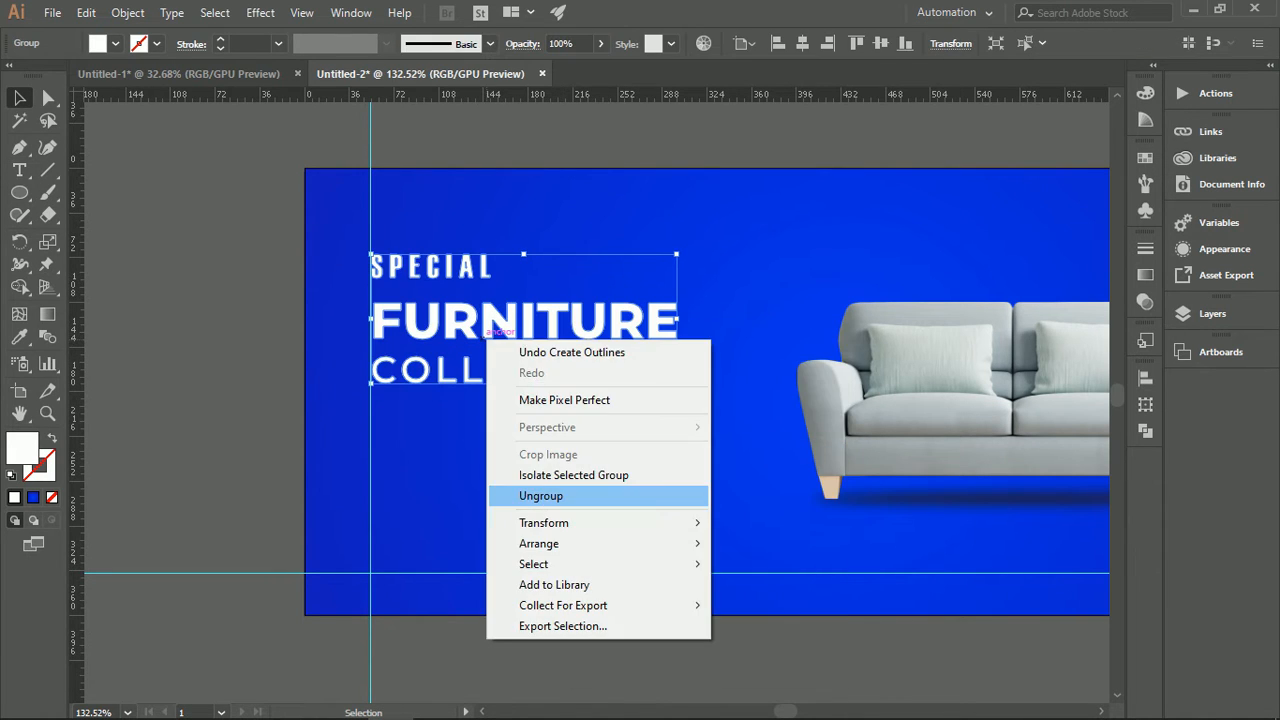
left_click(520, 494)
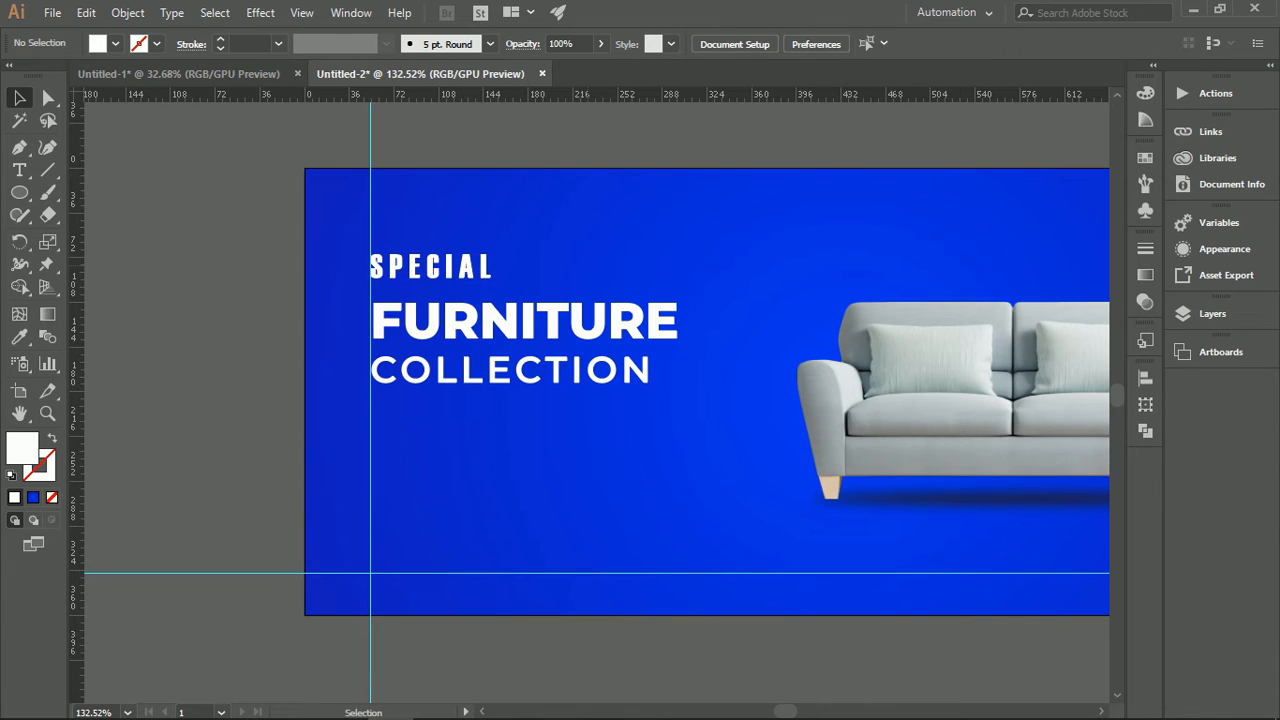
scroll(502, 316, "up", 1)
left_click(502, 318)
key("ctrl+shift+a")
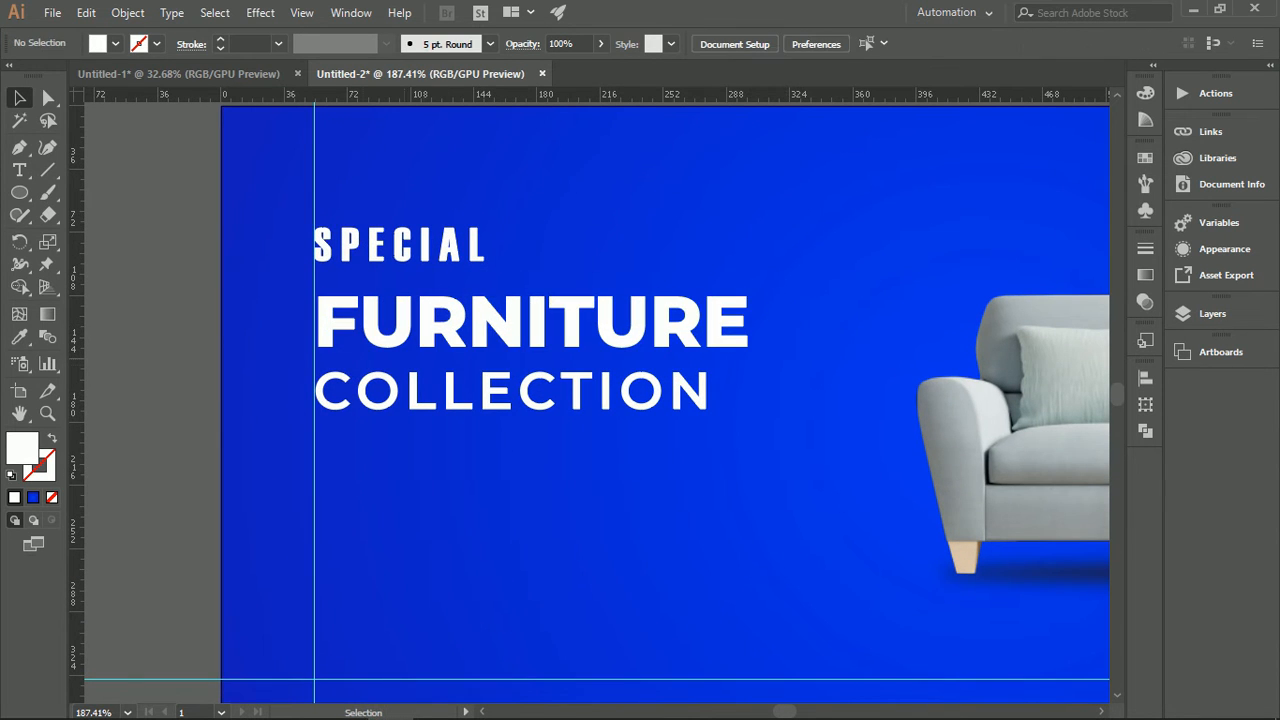
Step: Scale down the word COLLECTION slightly and move it lower to leave a gap beneath FURNITURE
scroll(526, 436, "up", 1)
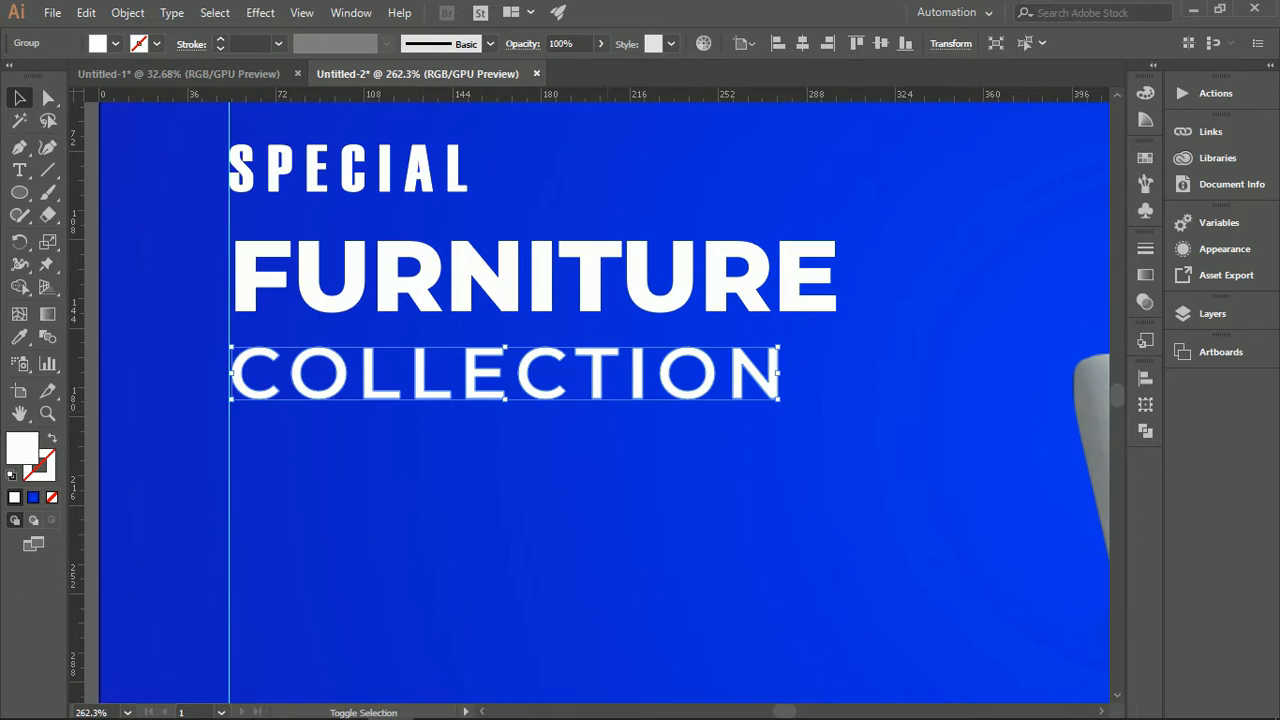
left_click(764, 390)
left_click_drag(781, 399, 772, 386)
key("ctrl+shift+a")
scroll(614, 344, "down", 2)
left_click_drag(591, 357, 597, 414)
key("ctrl+shift+a")
scroll(601, 385, "up", 1)
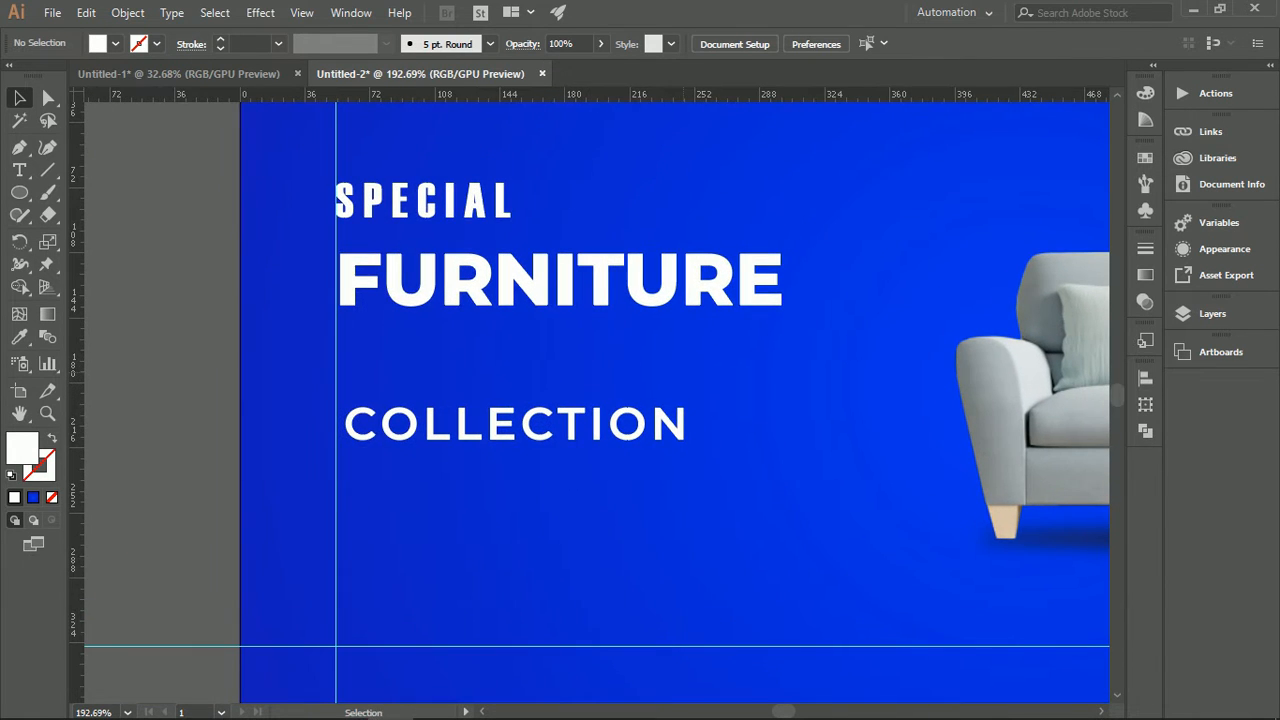
Step: Draw a rectangle as wide as FURNITURE in the gap beneath it and fill it with yellow-green #daff00
left_click_drag(340, 321, 782, 373)
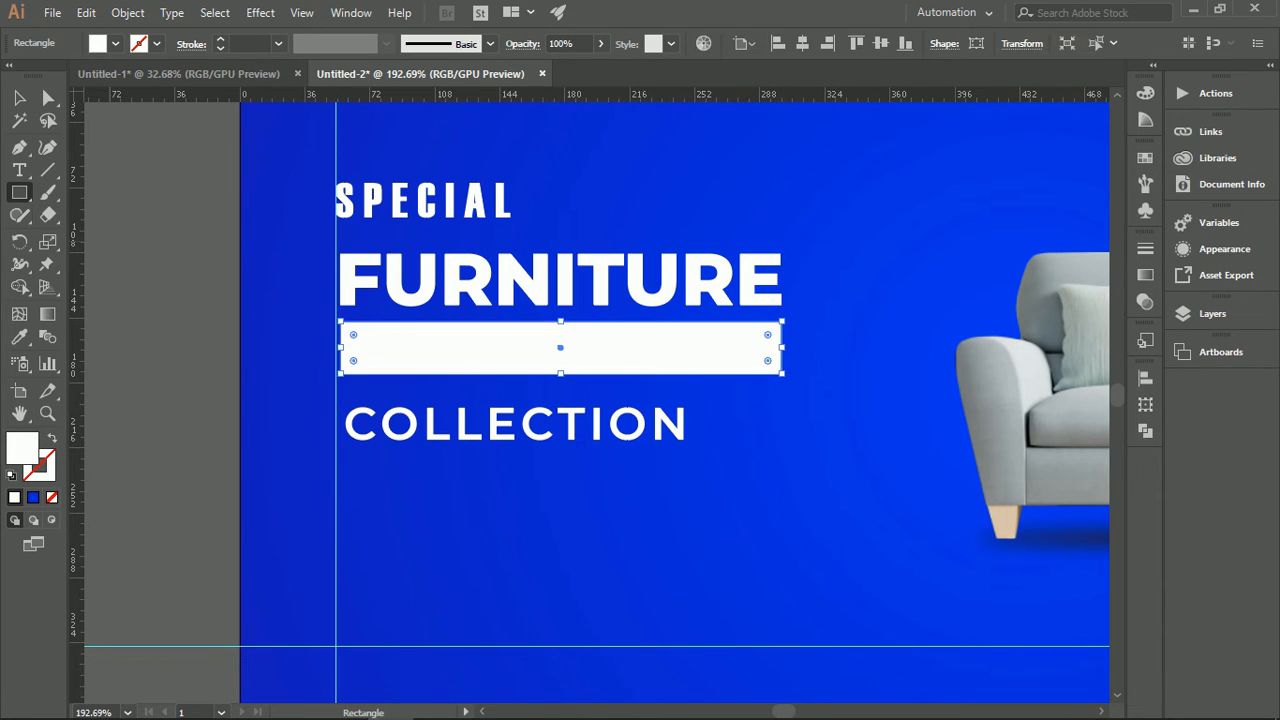
left_click(19, 97)
double_click(22, 448)
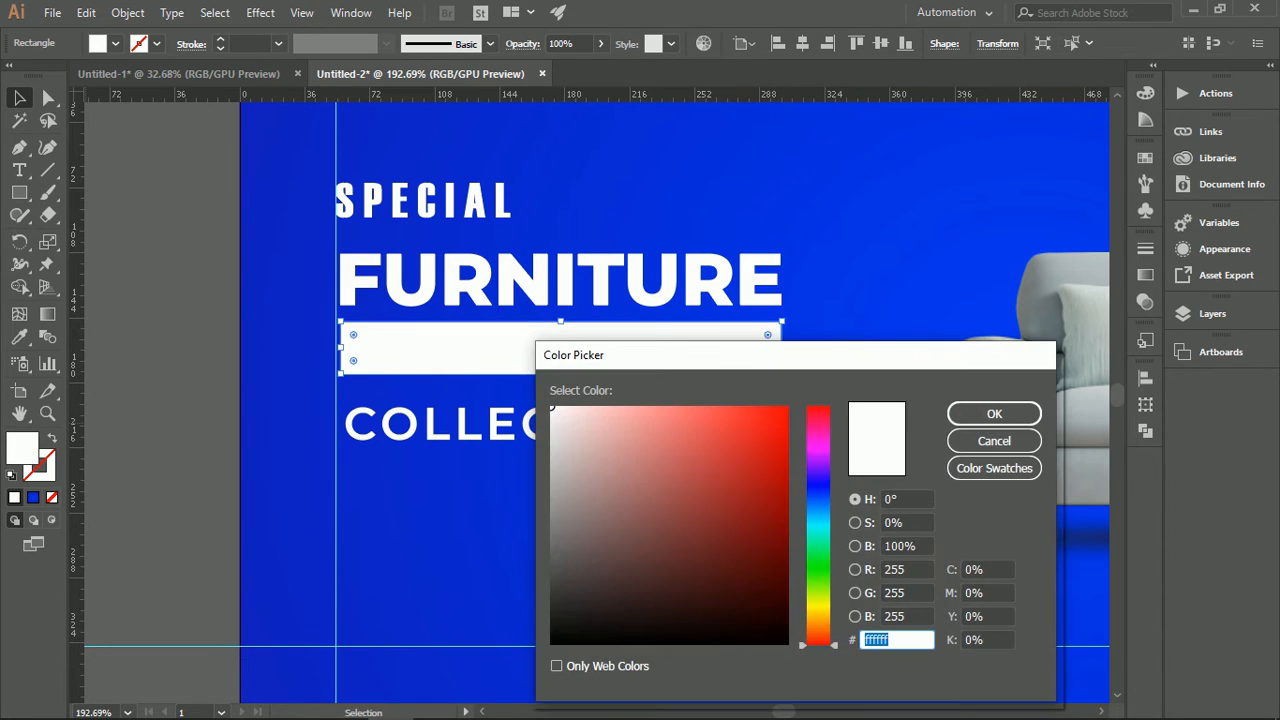
left_click(818, 591)
left_click_drag(818, 591, 818, 599)
left_click(787, 413)
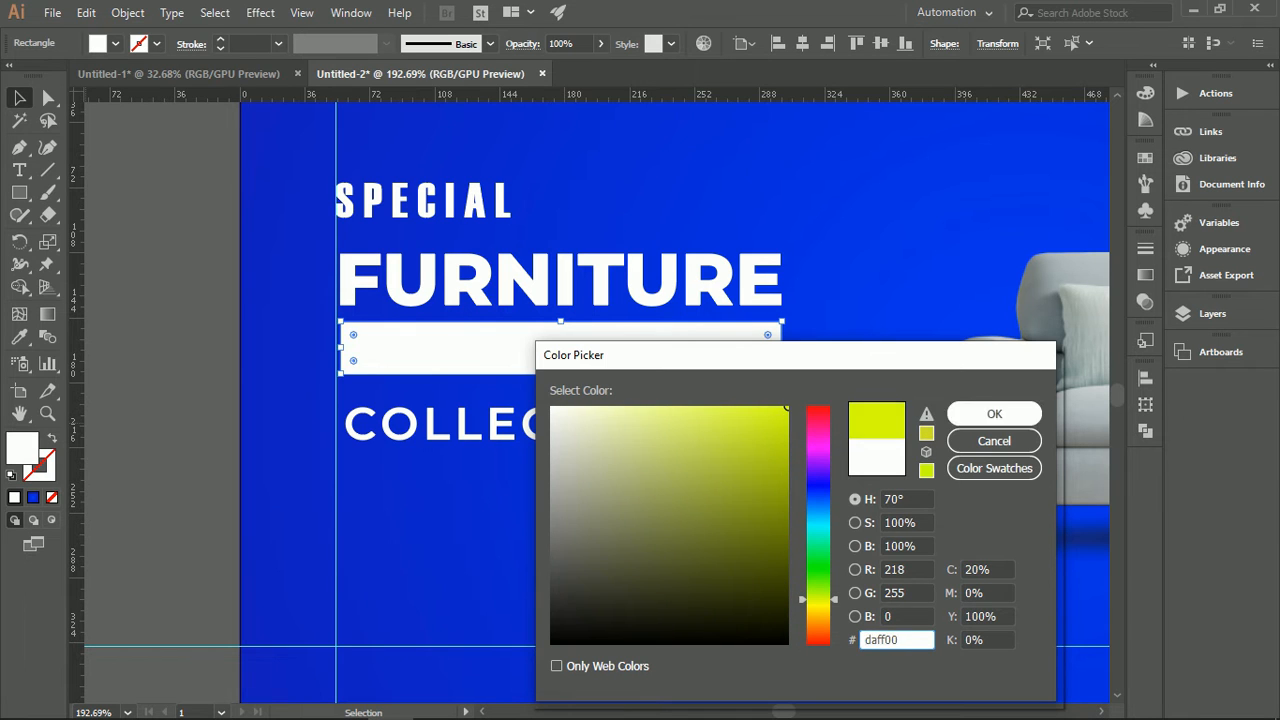
key("Return")
key("ctrl+shift+a")
Step: Place the word COLLECTION over the yellow-green bar and bring it to the front
left_click_drag(534, 297, 572, 297)
left_click_drag(622, 464, 670, 374)
right_click(664, 376)
mouse_move(714, 583)
left_click(940, 578)
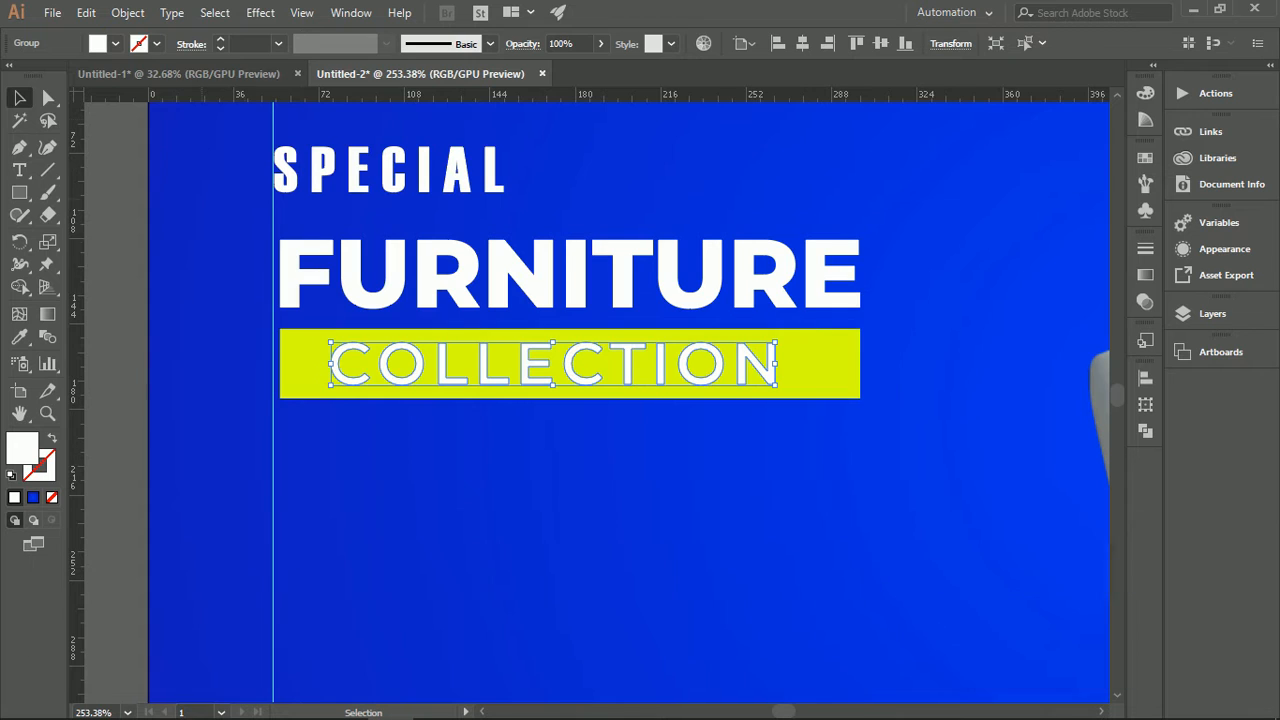
Step: Fill the word COLLECTION with dark blue
left_click(115, 43)
left_click(100, 116)
key("ctrl+shift+a")
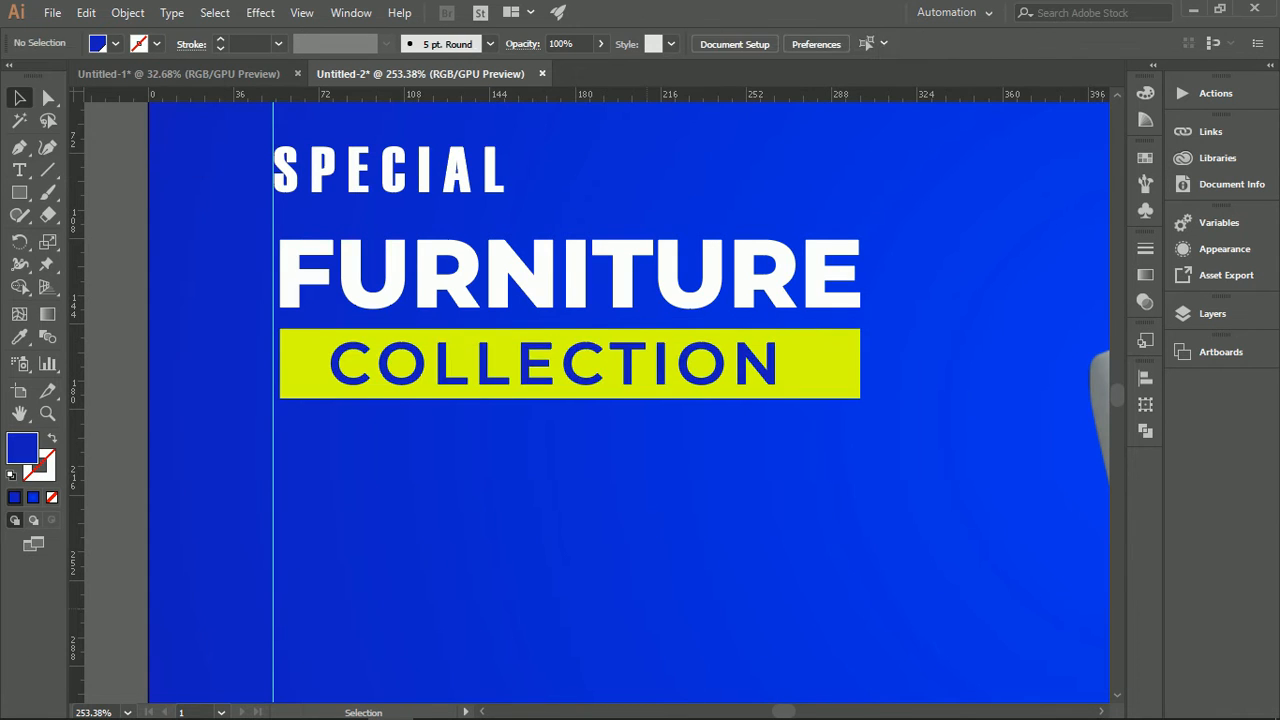
Step: Align the word COLLECTION and the yellow-green bar to their common horizontal center
key("ctrl+space")
left_click_drag(692, 406, 824, 356)
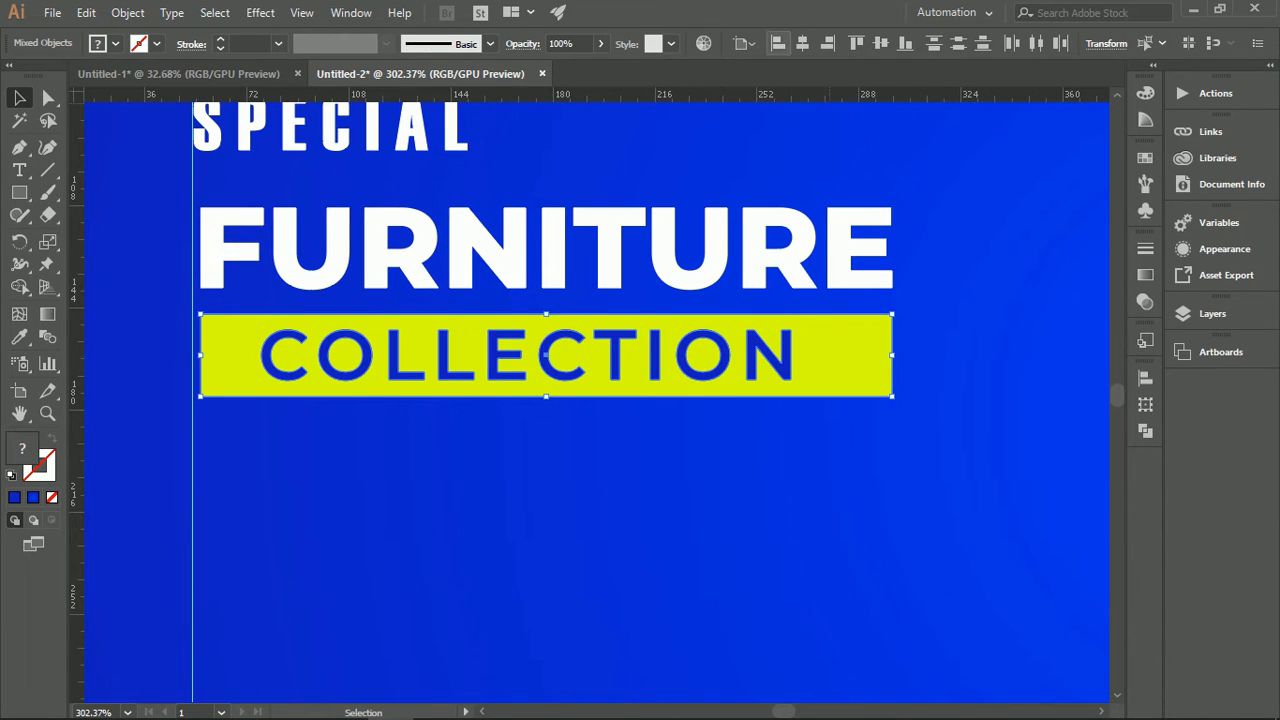
left_click(802, 43)
key("ctrl+shift+a")
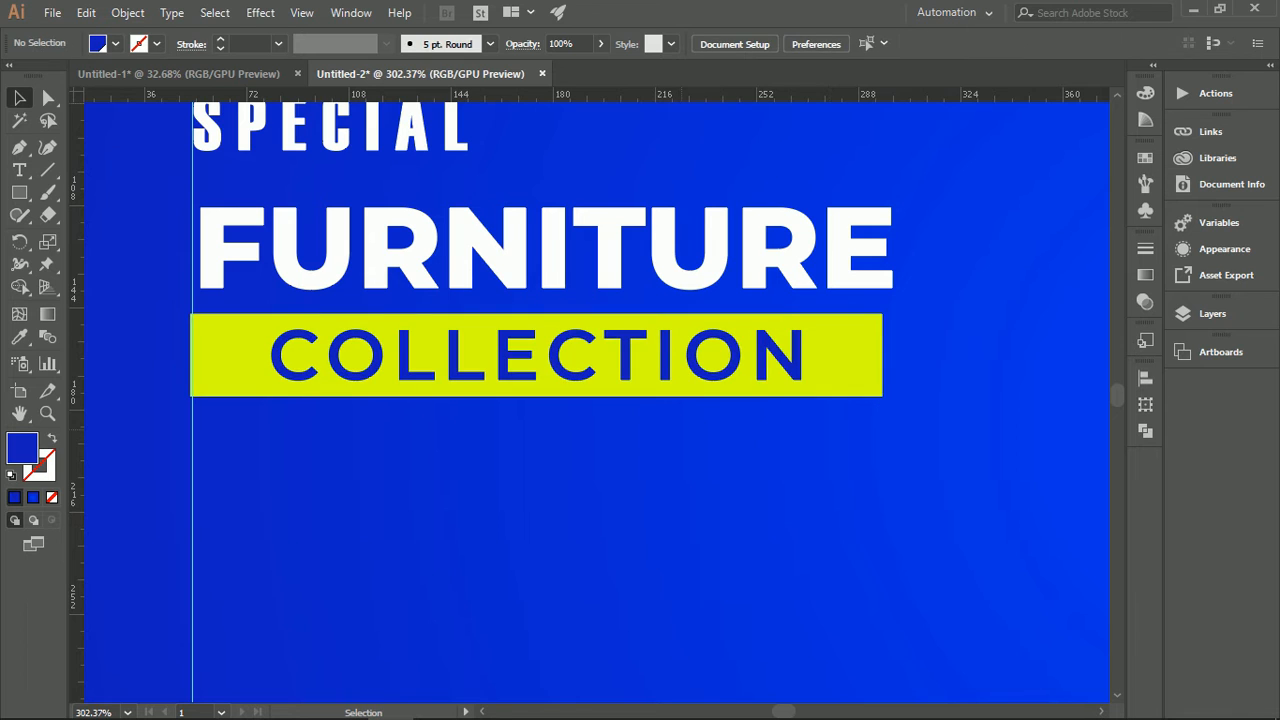
Step: Group COLLECTION with its yellow-green bar and nudge the group slightly downward
left_click_drag(502, 440, 676, 321)
key("ctrl+g")
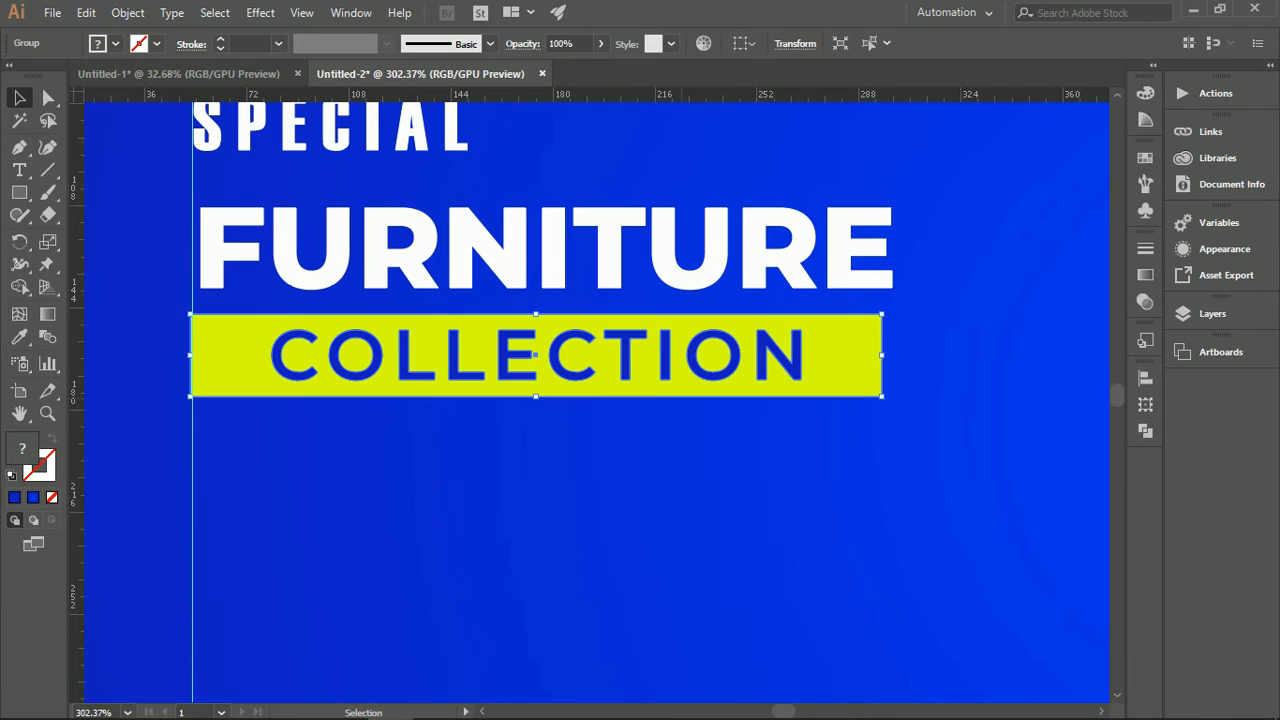
scroll(625, 698, "down", 2)
key("Down")
key("Down")
key("Down")
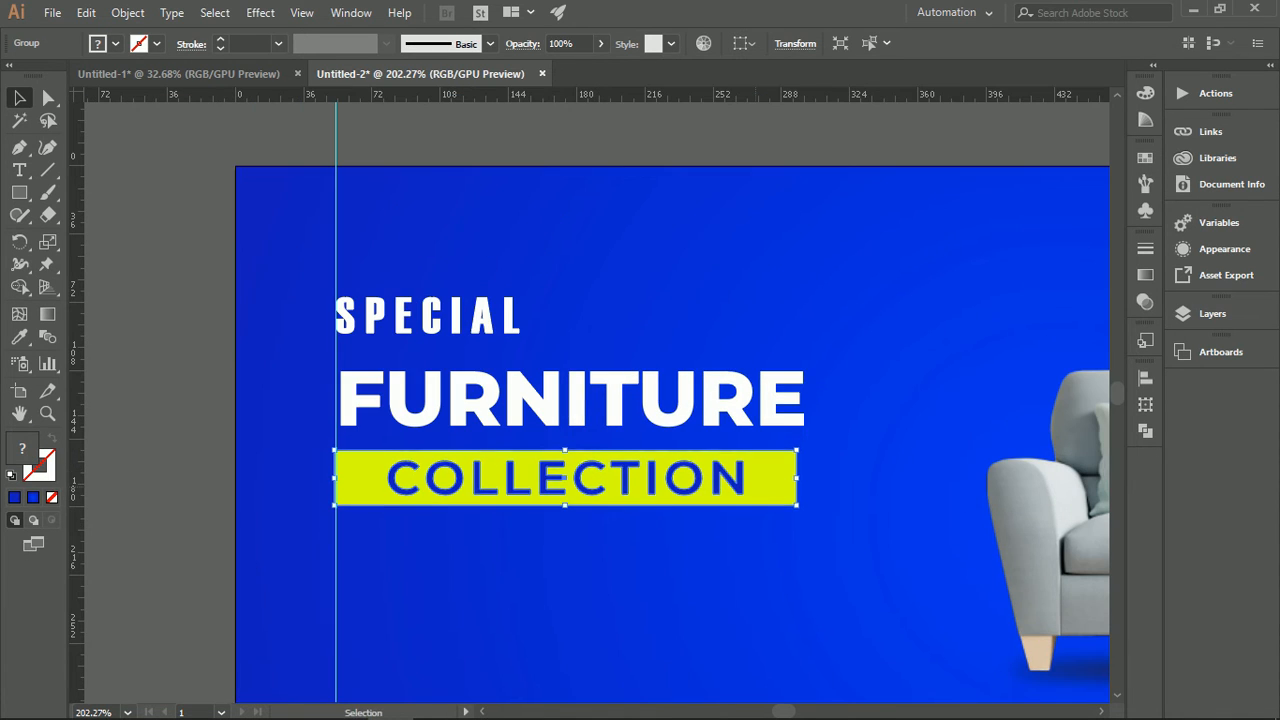
Step: Scale down the word SPECIAL slightly, keeping its left edge on the vertical guide
left_click(518, 327)
scroll(484, 324, "up", 3)
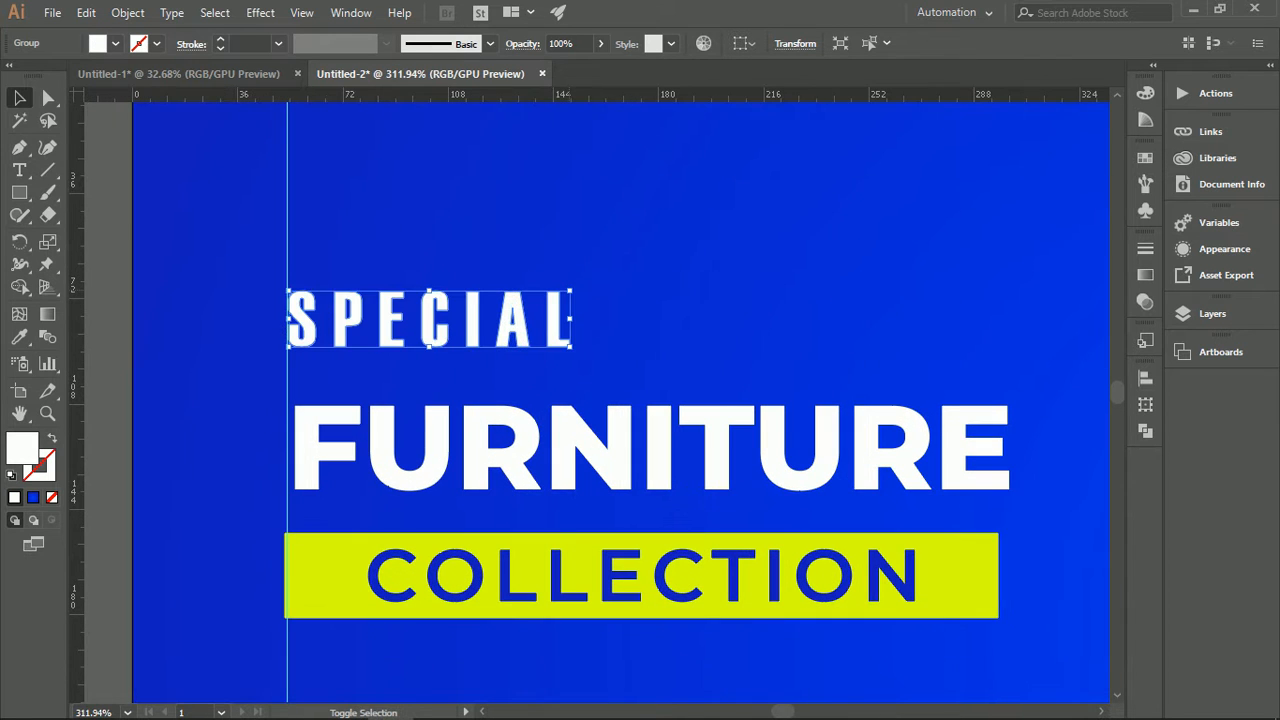
left_click_drag(570, 292, 555, 300)
left_click(560, 315)
scroll(597, 402, "down", 2)
left_click_drag(521, 369, 587, 371)
Step: Fill the word FURNITURE with the same yellow-green as the COLLECTION bar
left_click(587, 371)
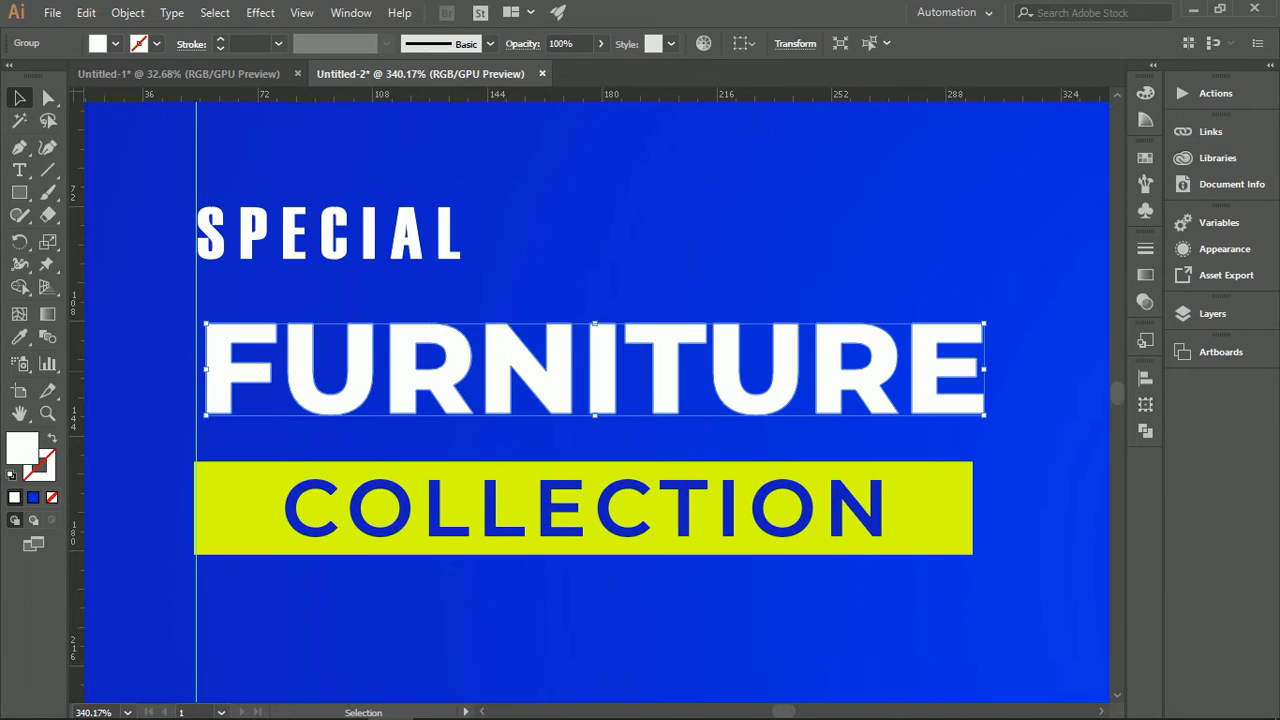
left_click(928, 508)
key("v")
left_click(884, 290)
left_click_drag(884, 290, 805, 295)
left_click_drag(805, 376, 880, 356)
left_click_drag(456, 376, 540, 376)
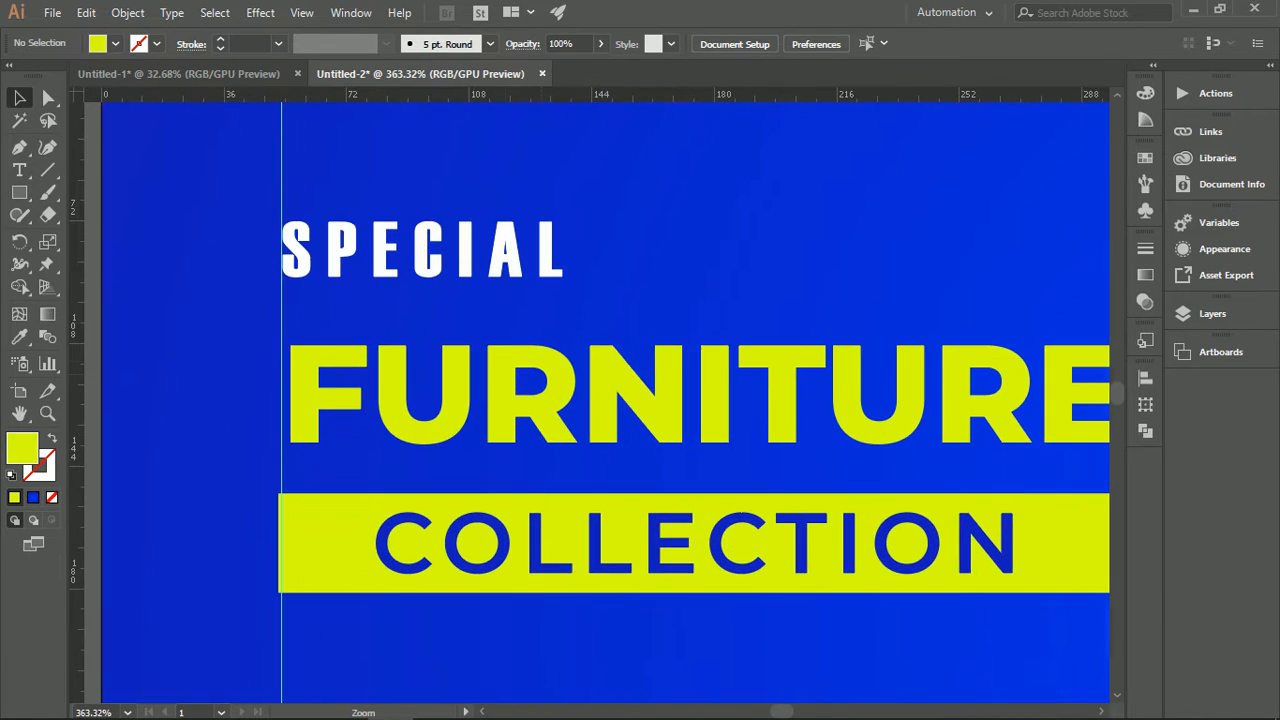
left_click_drag(657, 376, 622, 387)
left_click_drag(622, 387, 567, 320)
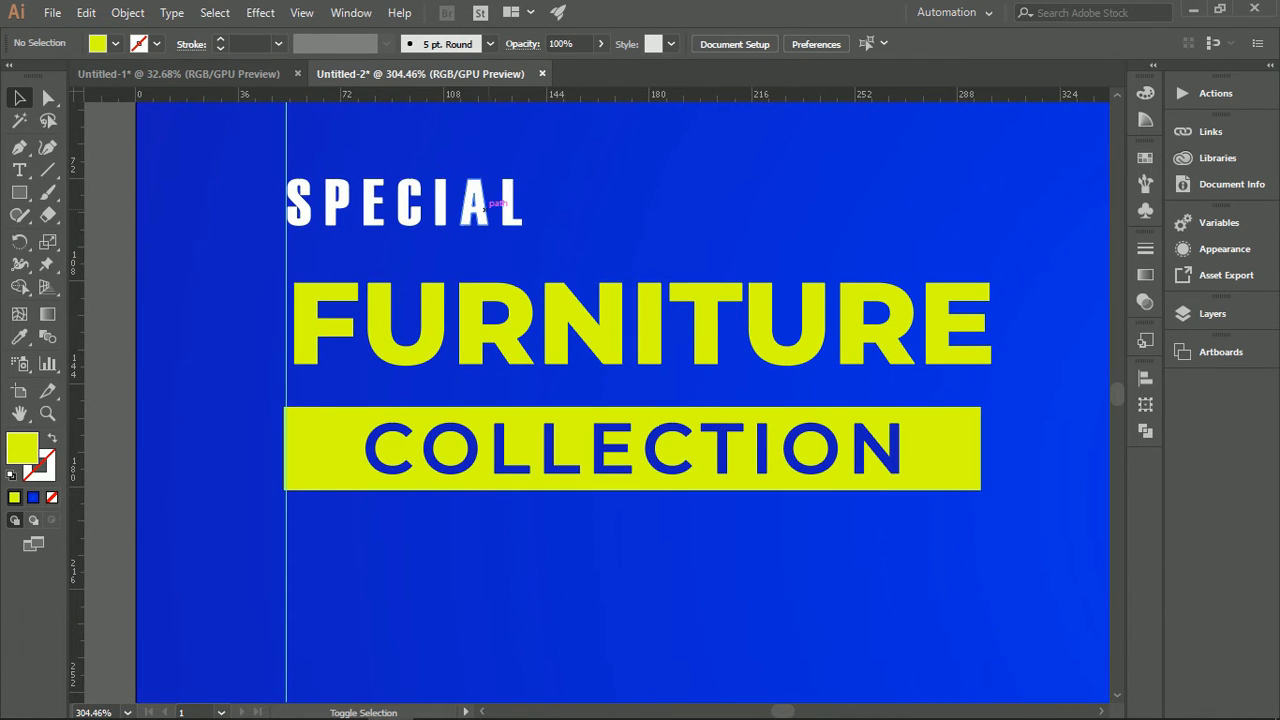
Step: Left-align SPECIAL and FURNITURE with the COLLECTION bar and distribute the three vertically by their bottom edges
left_click(630, 447)
left_click(743, 43)
left_click(790, 66)
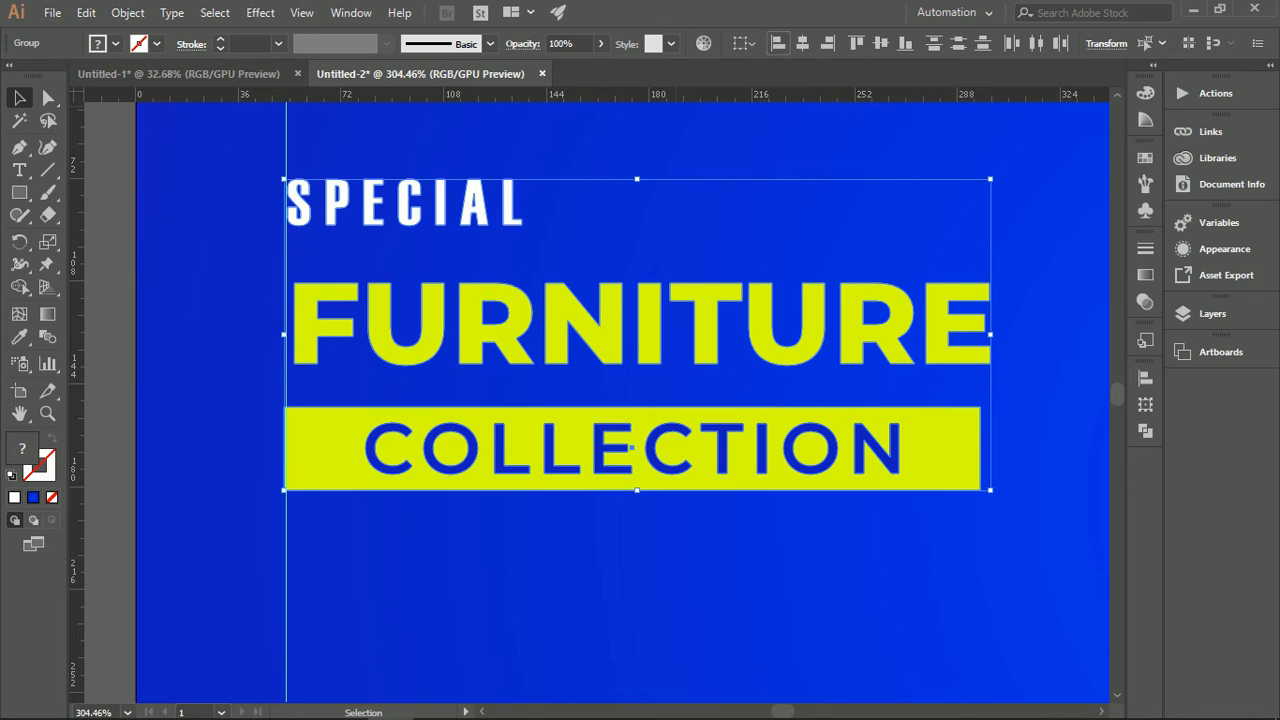
left_click(778, 43)
key("ctrl+shift+a")
left_click(510, 445)
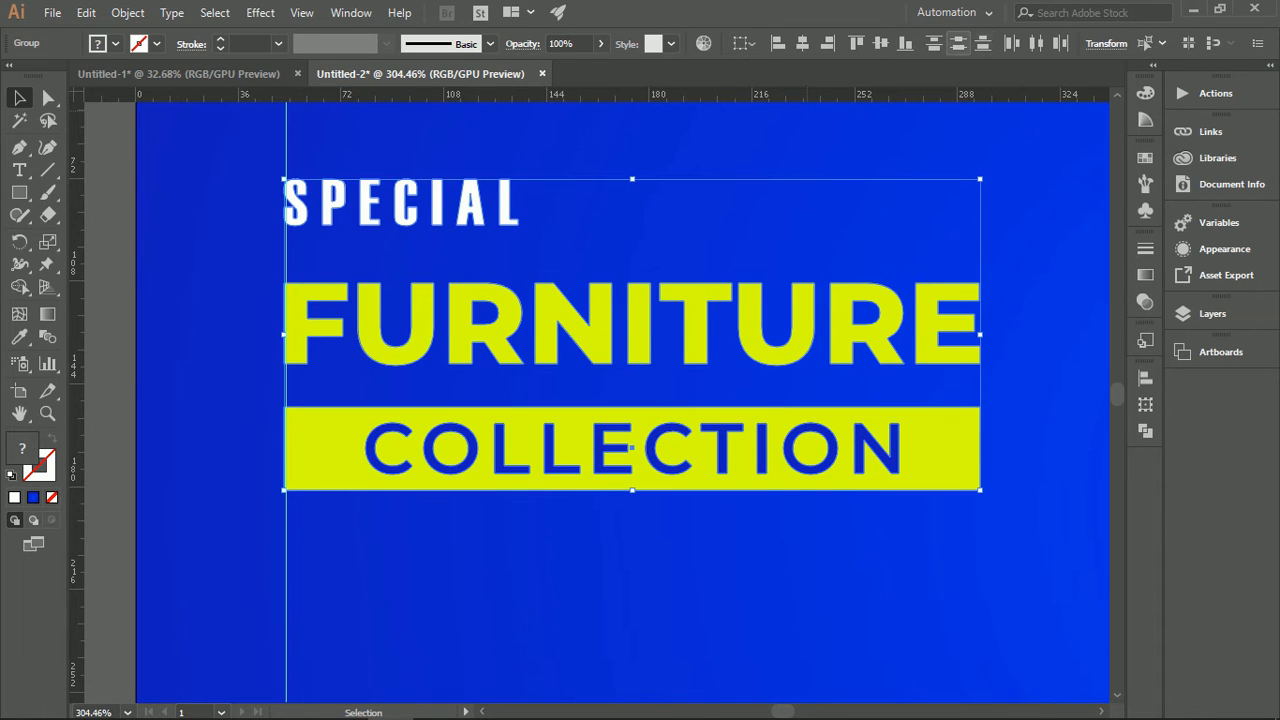
left_click(983, 43)
key("ctrl+shift+a")
left_click_drag(791, 260, 700, 262)
left_click_drag(589, 384, 340, 414)
left_click_drag(469, 424, 540, 424)
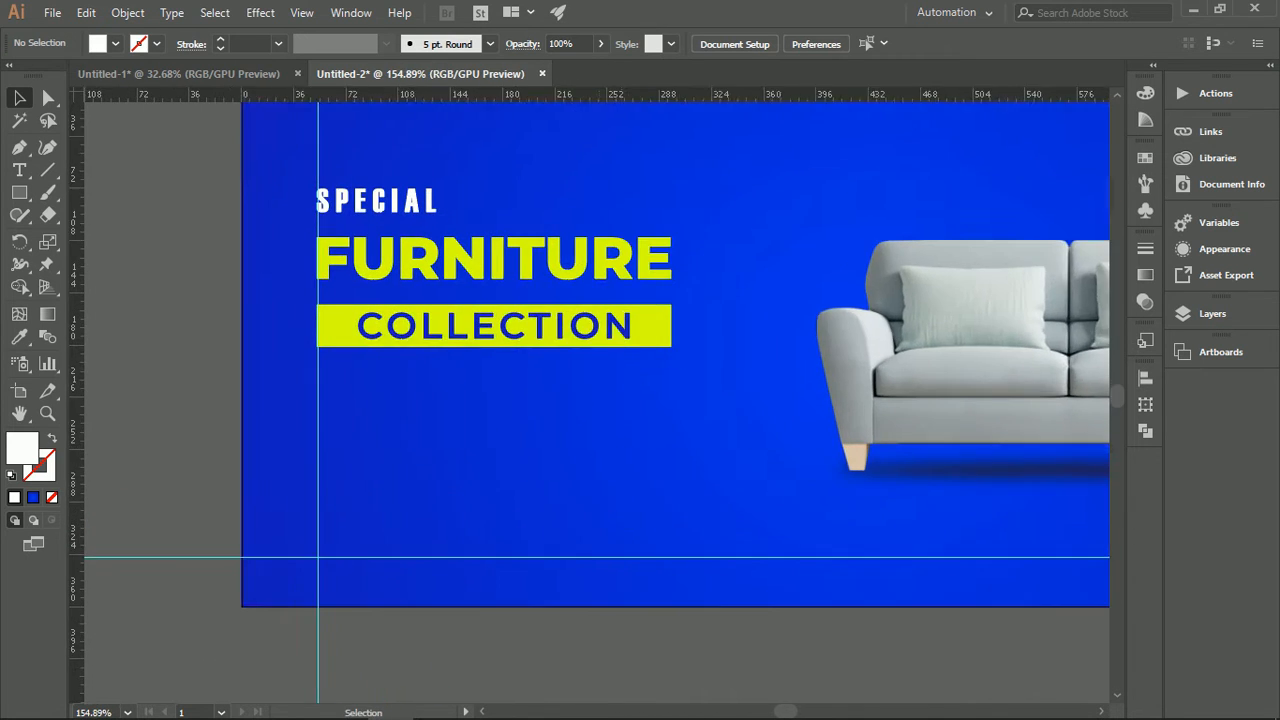
Step: Nudge the whole three-line heading slightly right so its left edge sits on the vertical guide
left_click_drag(276, 222, 342, 267)
left_click_drag(312, 197, 520, 496)
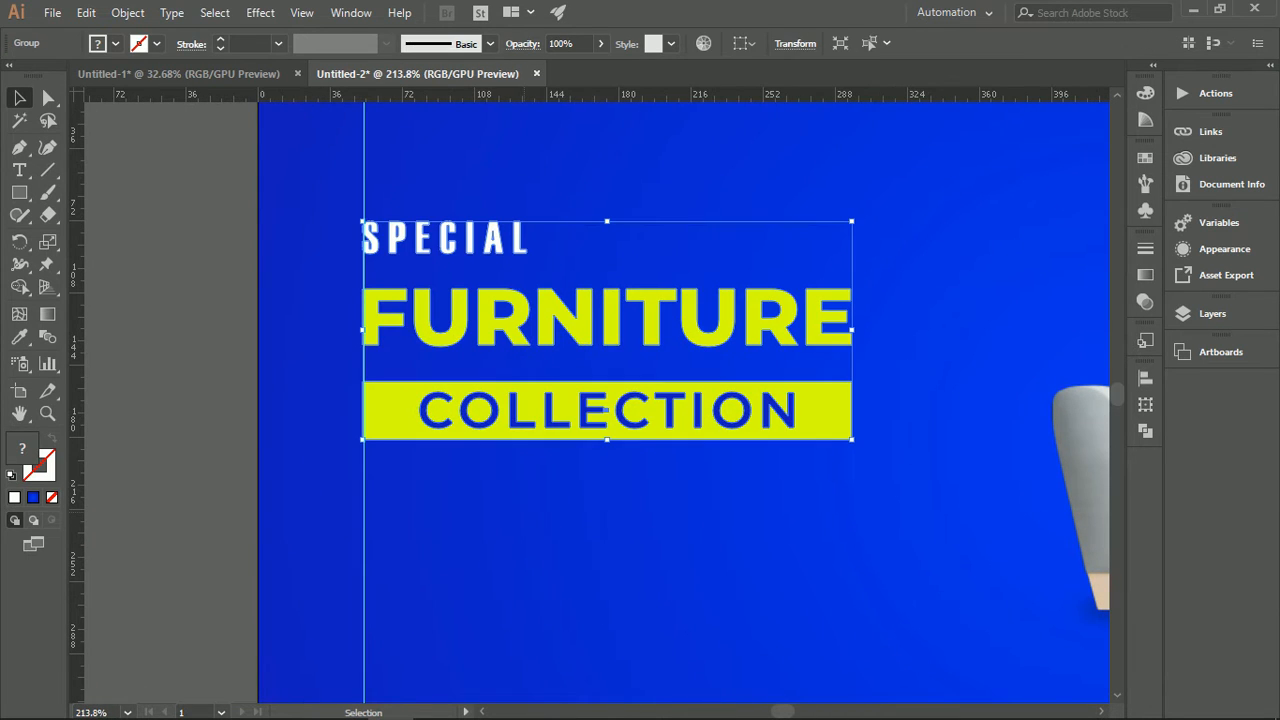
key("Right")
key("Right")
key("Left")
left_click(616, 562)
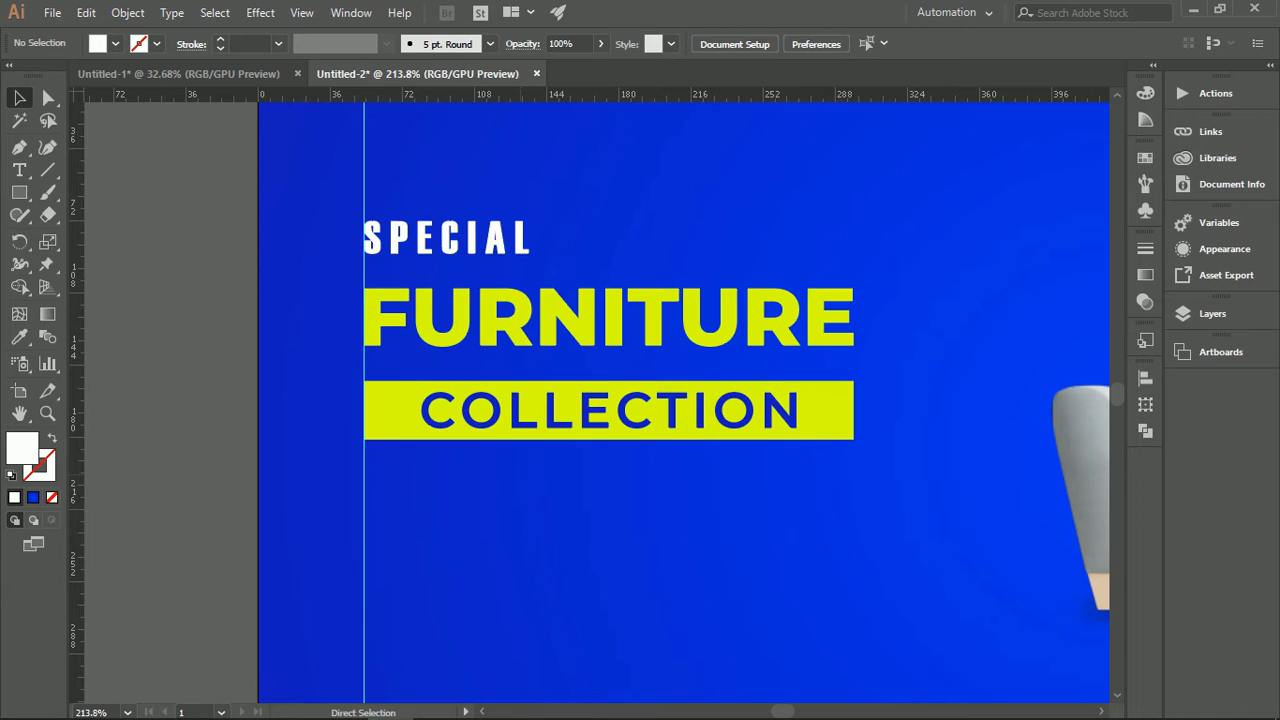
Step: Move the text block with ORDER NOW, the website and the phone number to just below the banner
left_click_drag(616, 562, 522, 368)
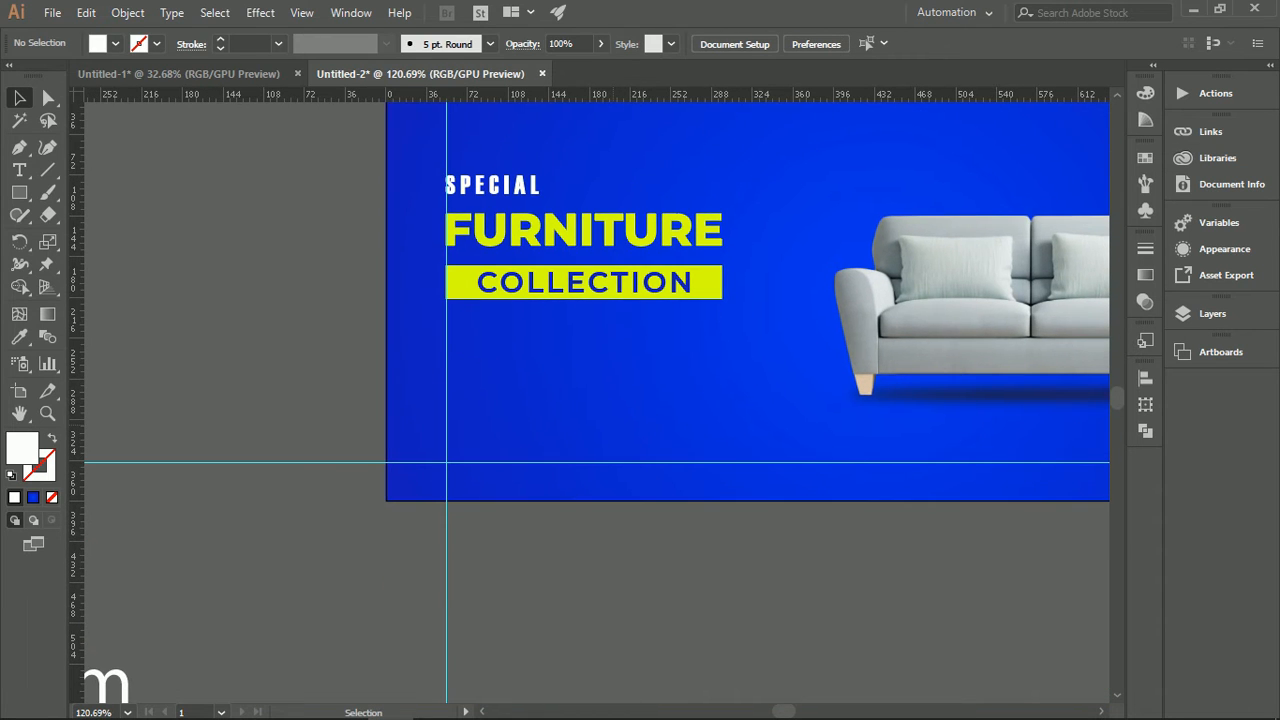
scroll(759, 329, "down", 5)
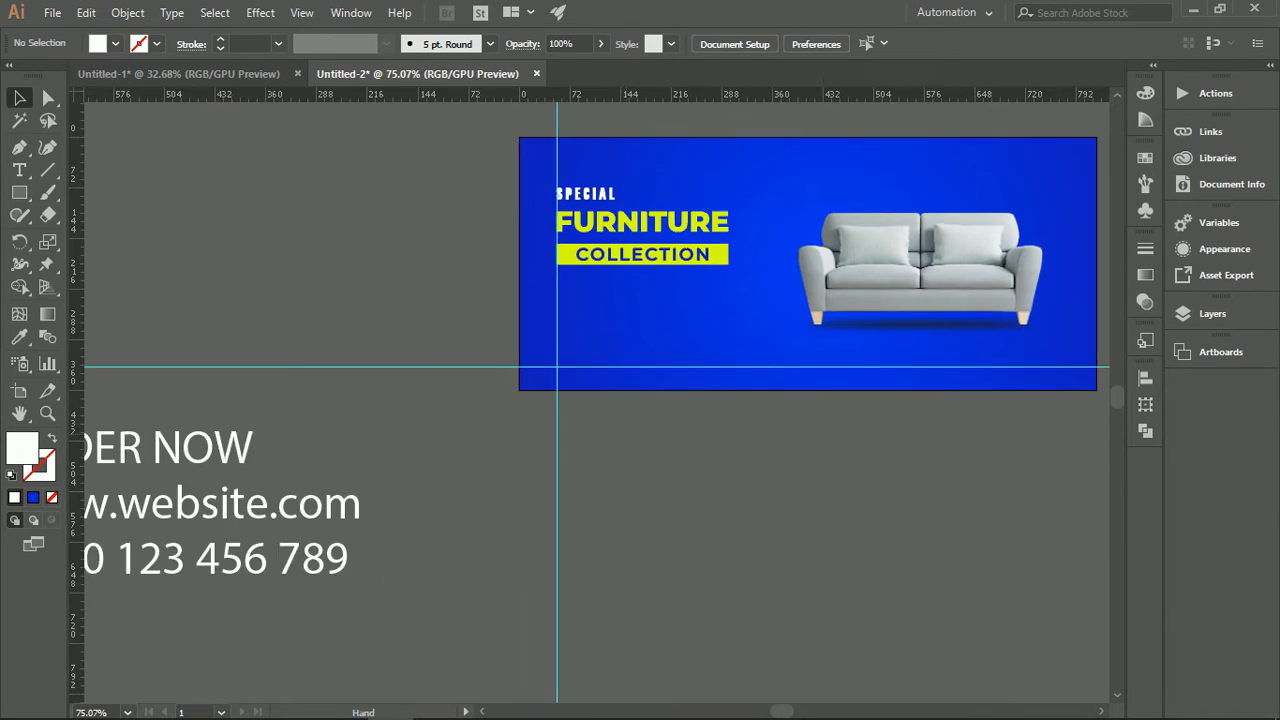
left_click_drag(418, 481, 712, 455)
scroll(762, 410, "up", 3)
left_click(762, 410)
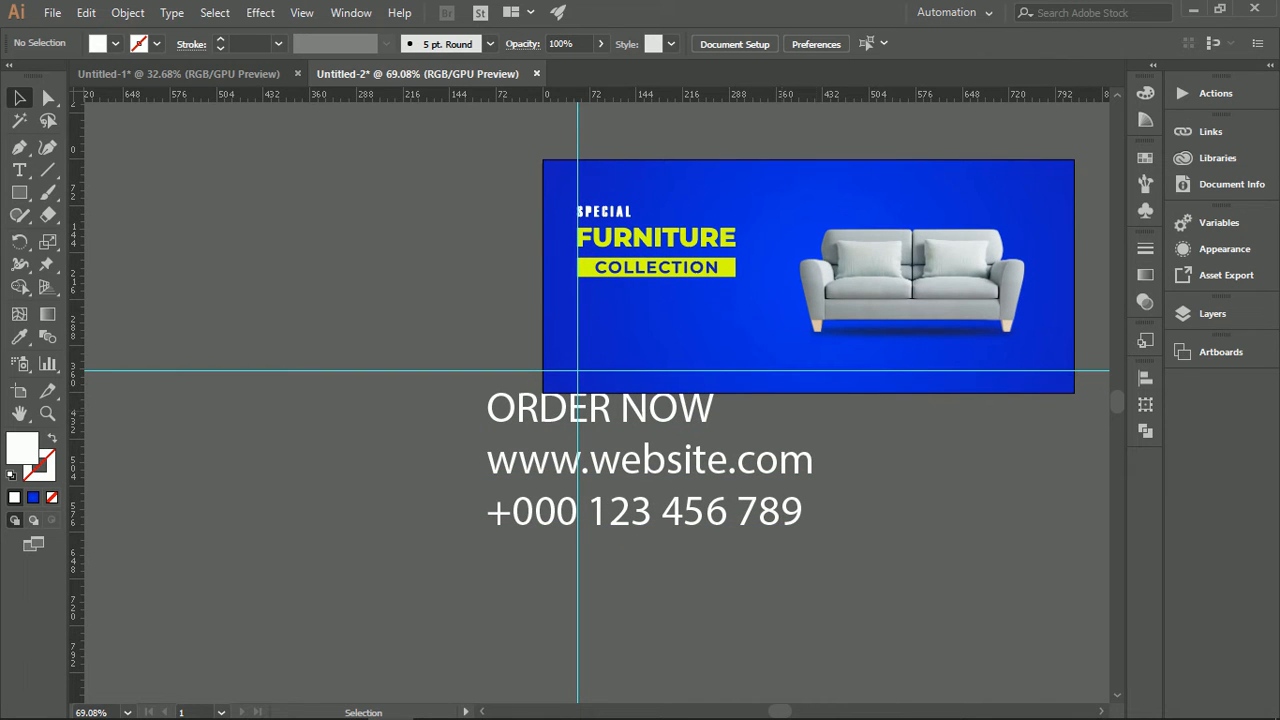
Step: Copy the ORDER NOW line from the contact text block and delete that line from it
key("t")
left_click_drag(487, 407, 714, 407)
key("ctrl+c")
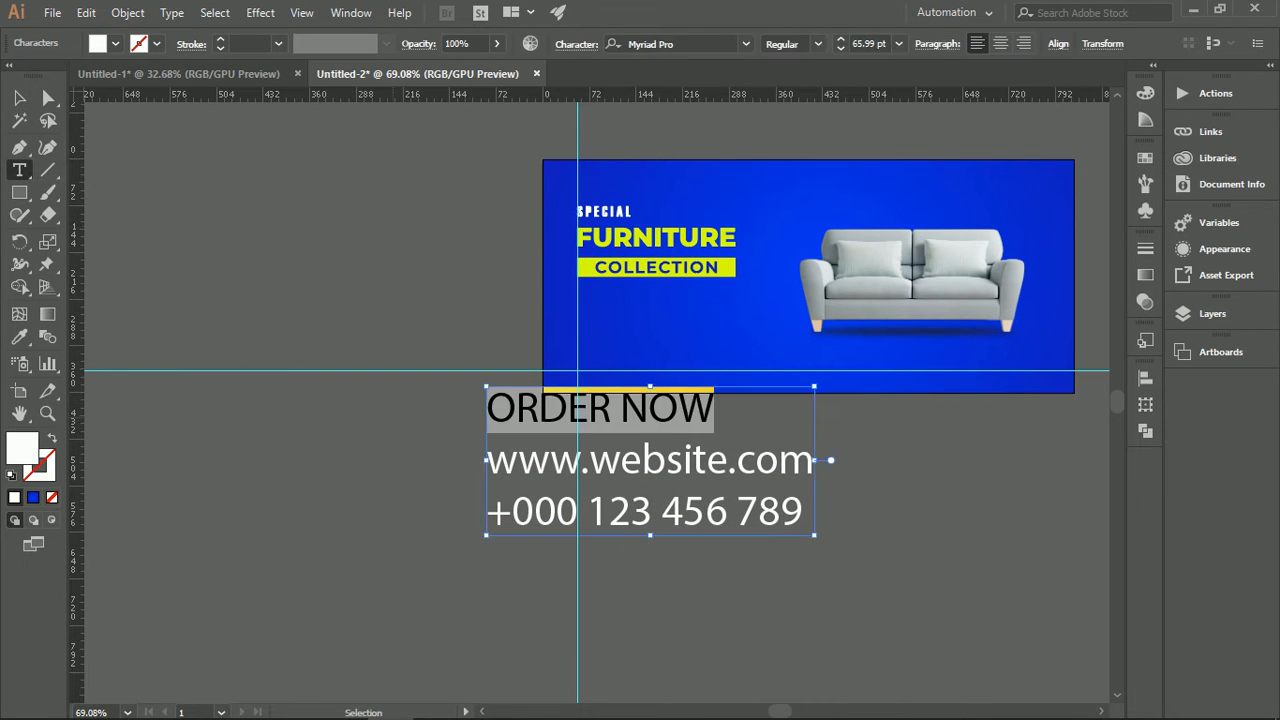
key("BackSpace")
key("BackSpace")
key("Escape")
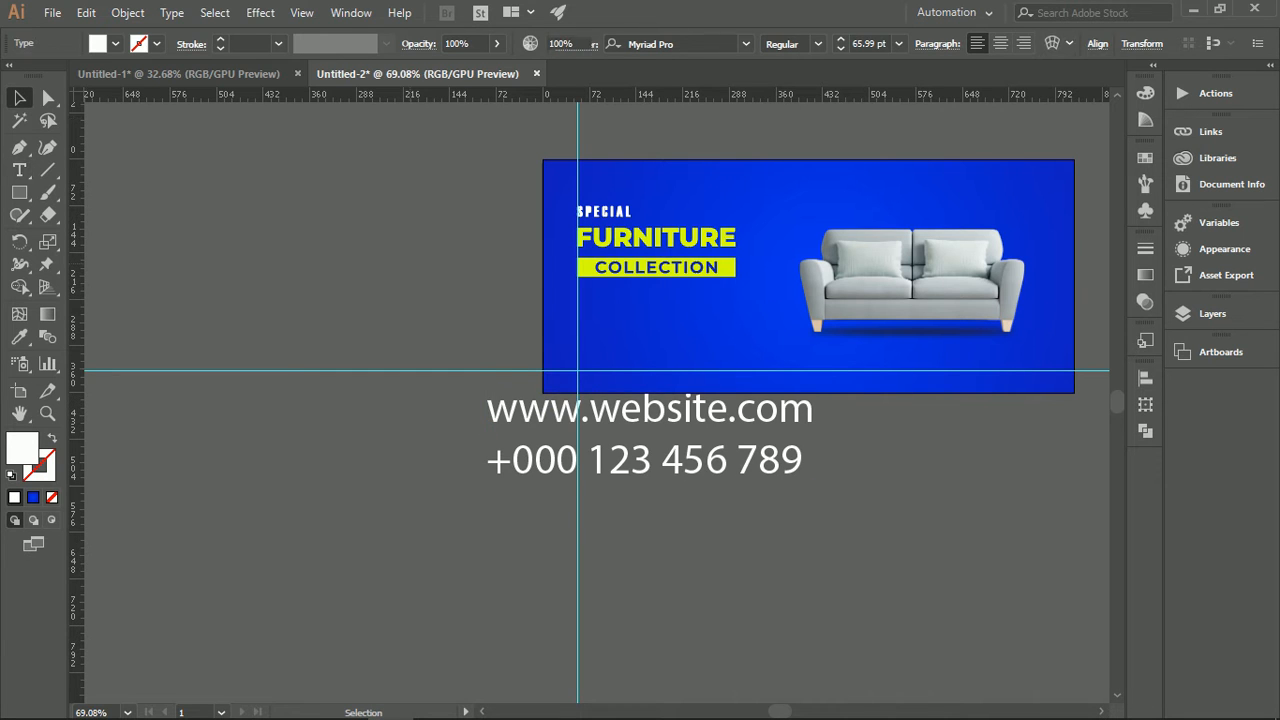
Step: Paste ORDER NOW as a separate text object and place it on the banner beneath the heading
key("ctrl+v")
scroll(620, 393, "up", 3)
left_click_drag(620, 393, 719, 320)
left_click_drag(719, 320, 565, 357)
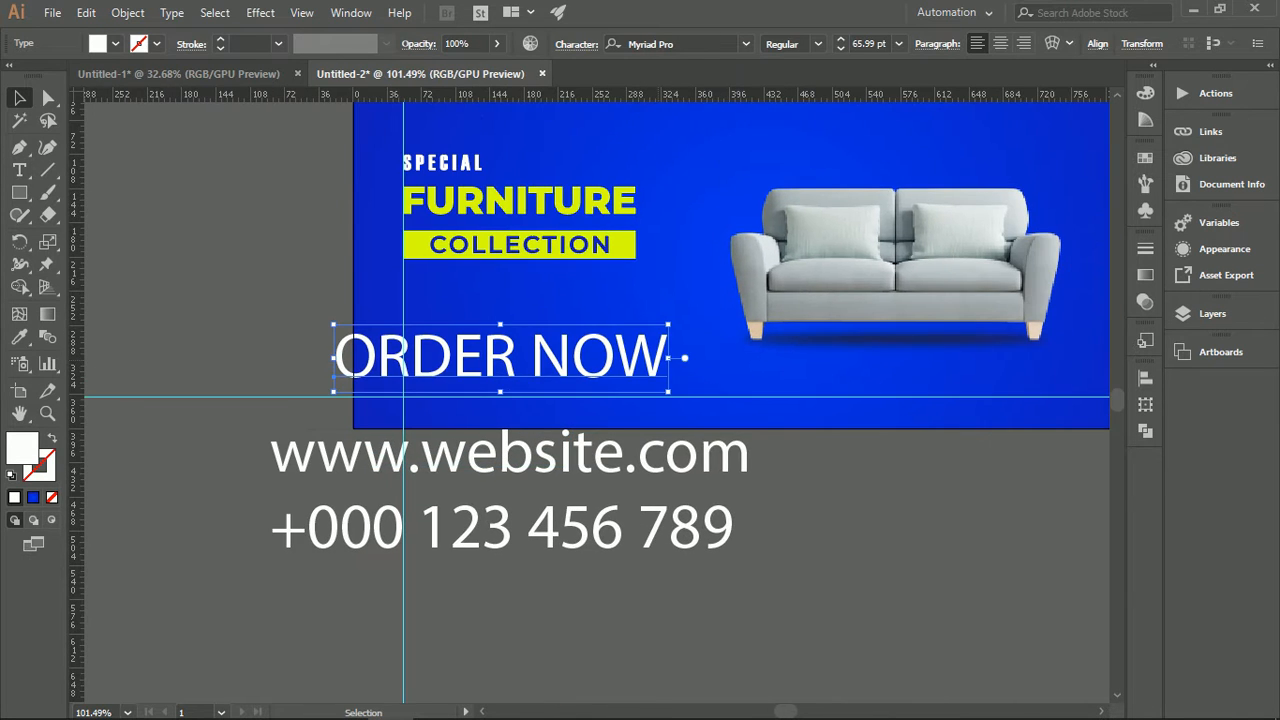
key("v")
Step: Set the ORDER NOW text in Montserrat Bold
left_click(745, 43)
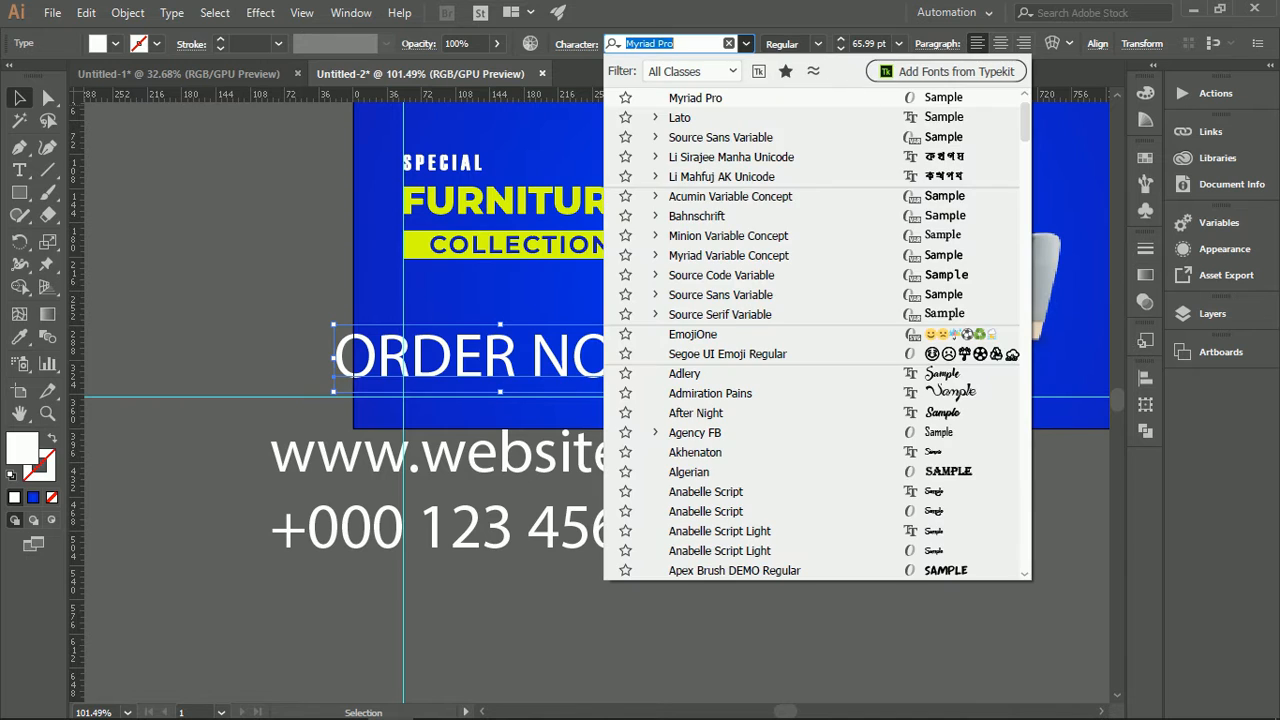
scroll(700, 117, "up", 1)
left_click(700, 97)
left_click(818, 43)
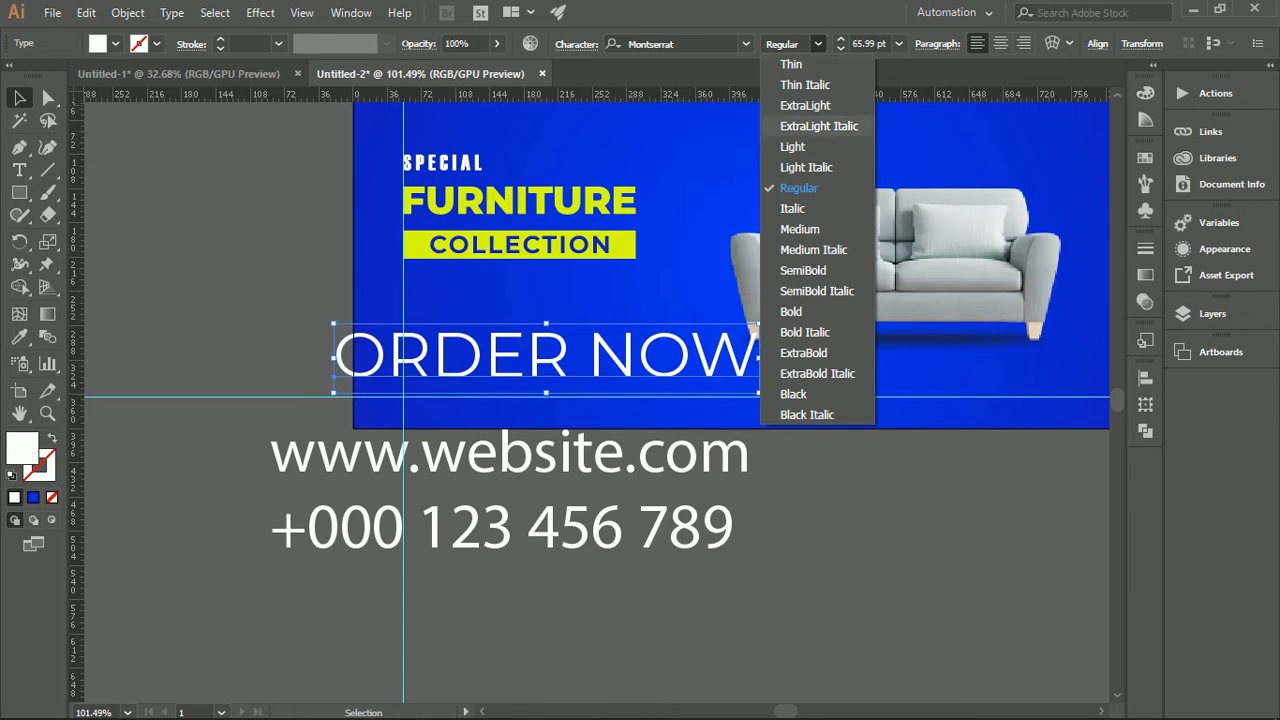
left_click(791, 311)
Step: Scale the ORDER NOW text down to 23.13 pt and move it off the banner, to the empty area below it
left_click_drag(549, 393, 438, 228)
left_click_drag(438, 228, 758, 446)
key("ctrl+shift+a")
Step: Draw a wide rectangle about 177 by 37 pt below the banner, above and beside the ORDER NOW text
scroll(889, 370, "up", 3)
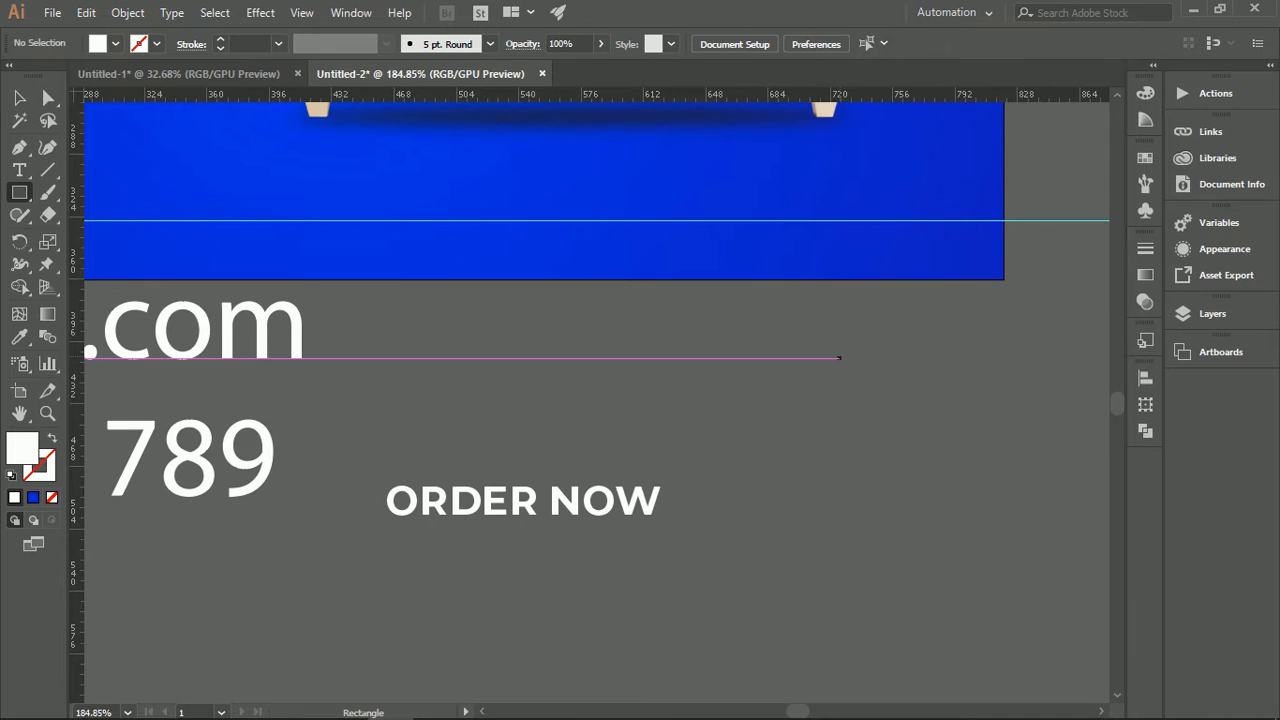
left_click_drag(632, 341, 831, 356)
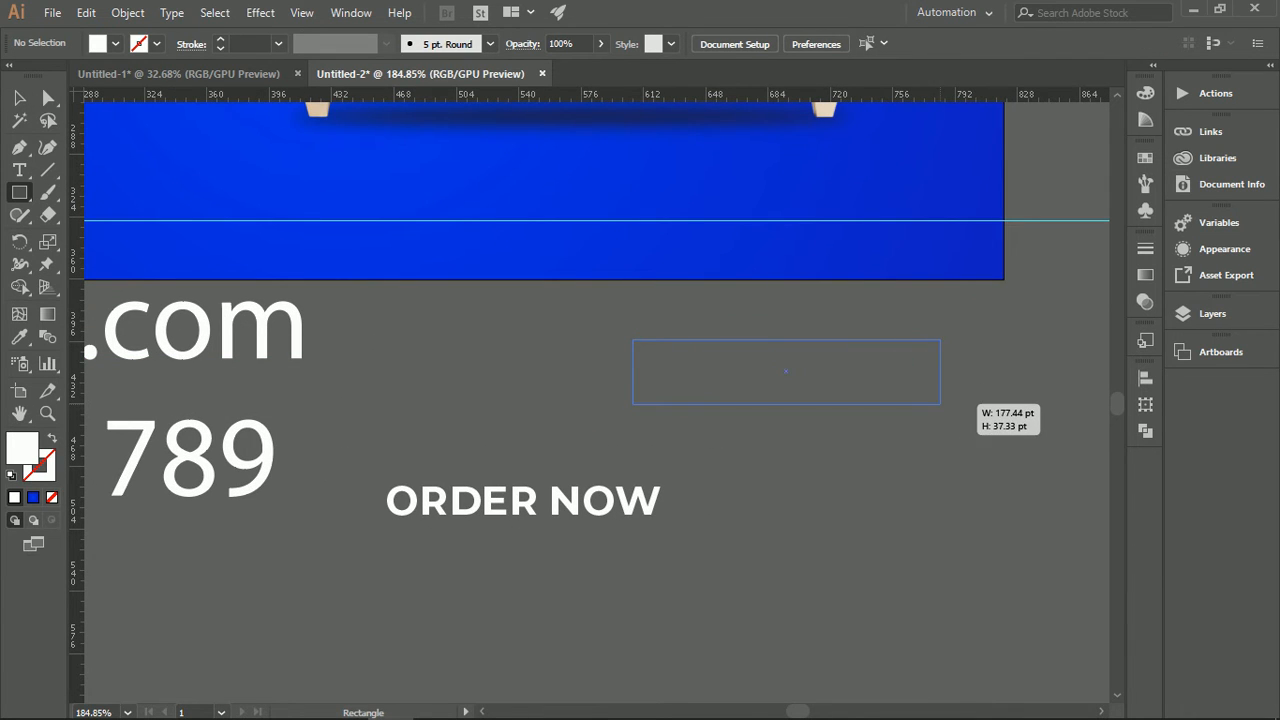
left_click_drag(932, 403, 943, 403)
Step: Fill the new rectangle with the yellow-green sampled from the COLLECTION bar
scroll(772, 407, "up", 2)
scroll(772, 407, "down", 3)
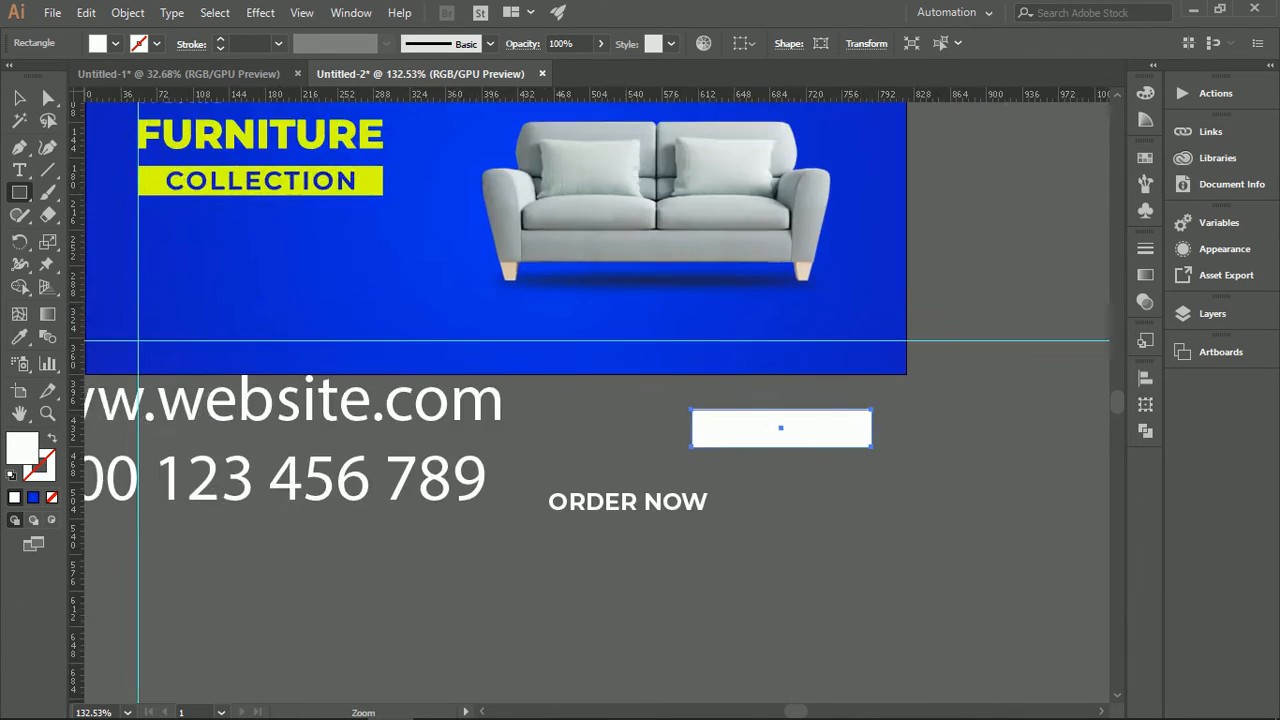
key("i")
left_click(254, 177)
key("v")
key("ctrl+shift+a")
Step: Fill the ORDER NOW text with the dark blue swatch and convert the text to outlines
scroll(806, 474, "up", 3)
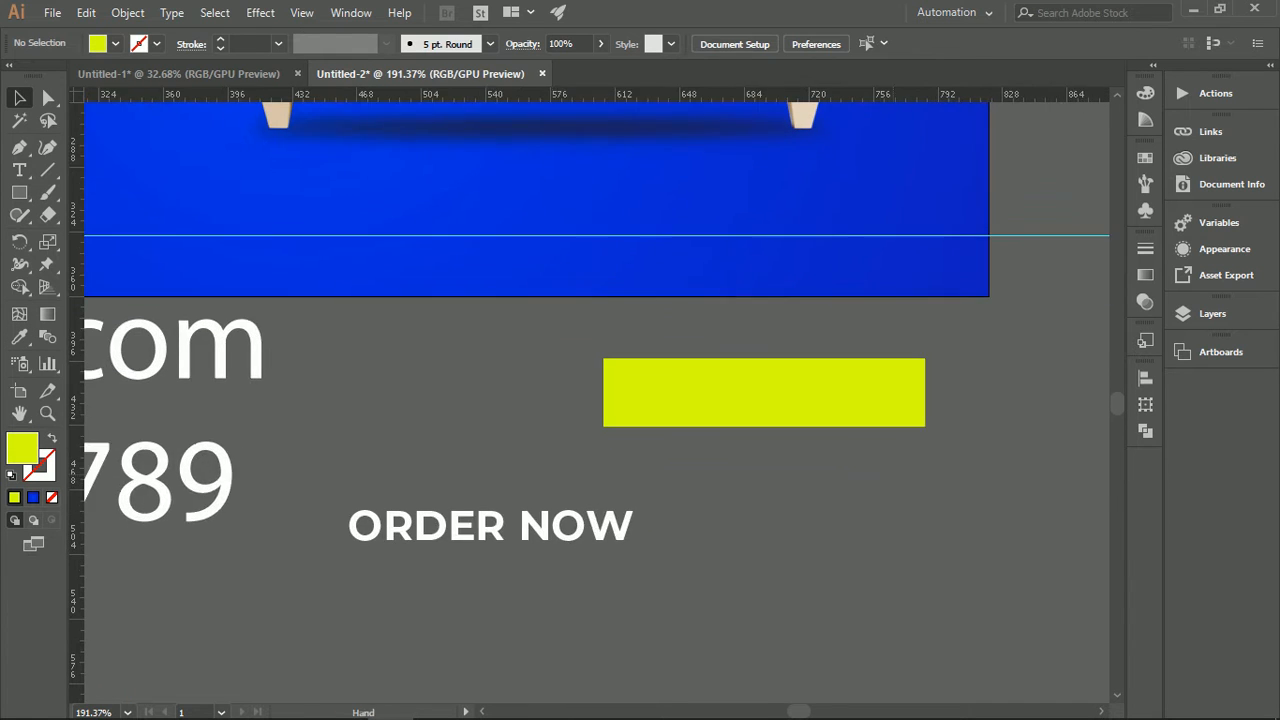
left_click_drag(806, 474, 754, 469)
left_click(438, 520)
left_click(115, 43)
left_click(100, 115)
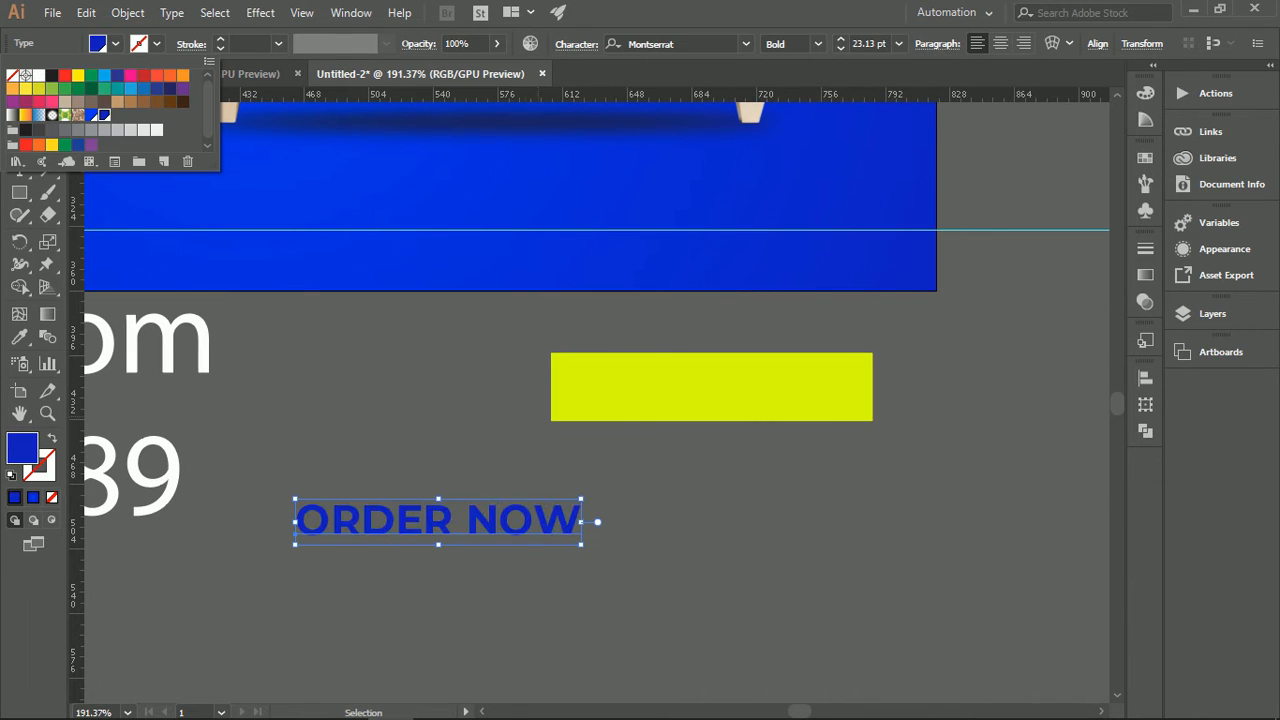
left_click(488, 450)
right_click(489, 516)
left_click(580, 278)
left_click(640, 325)
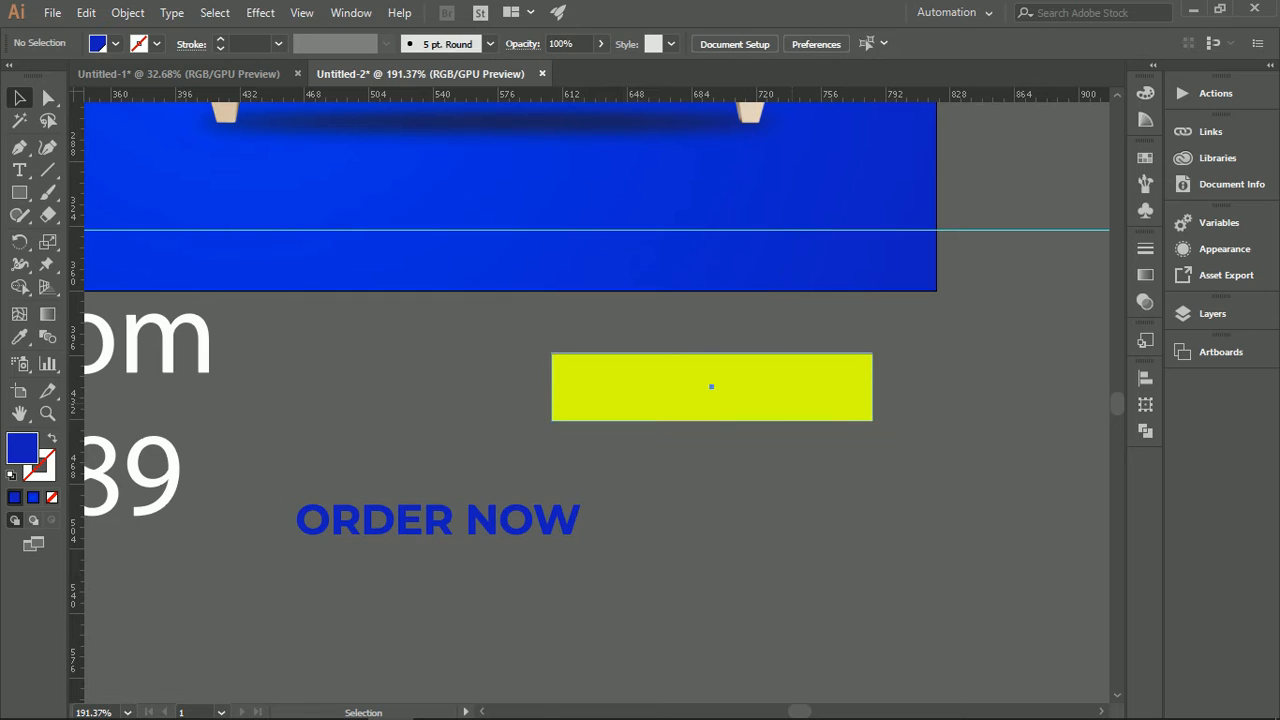
Step: Round the yellow-green rectangle's corners fully to make a pill-shaped button
left_click(711, 386)
left_click_drag(564, 366, 686, 436)
left_click(665, 442)
Step: Move the outlined ORDER NOW lettering onto the yellow-green pill
left_click_drag(578, 519, 826, 380)
right_click(826, 380)
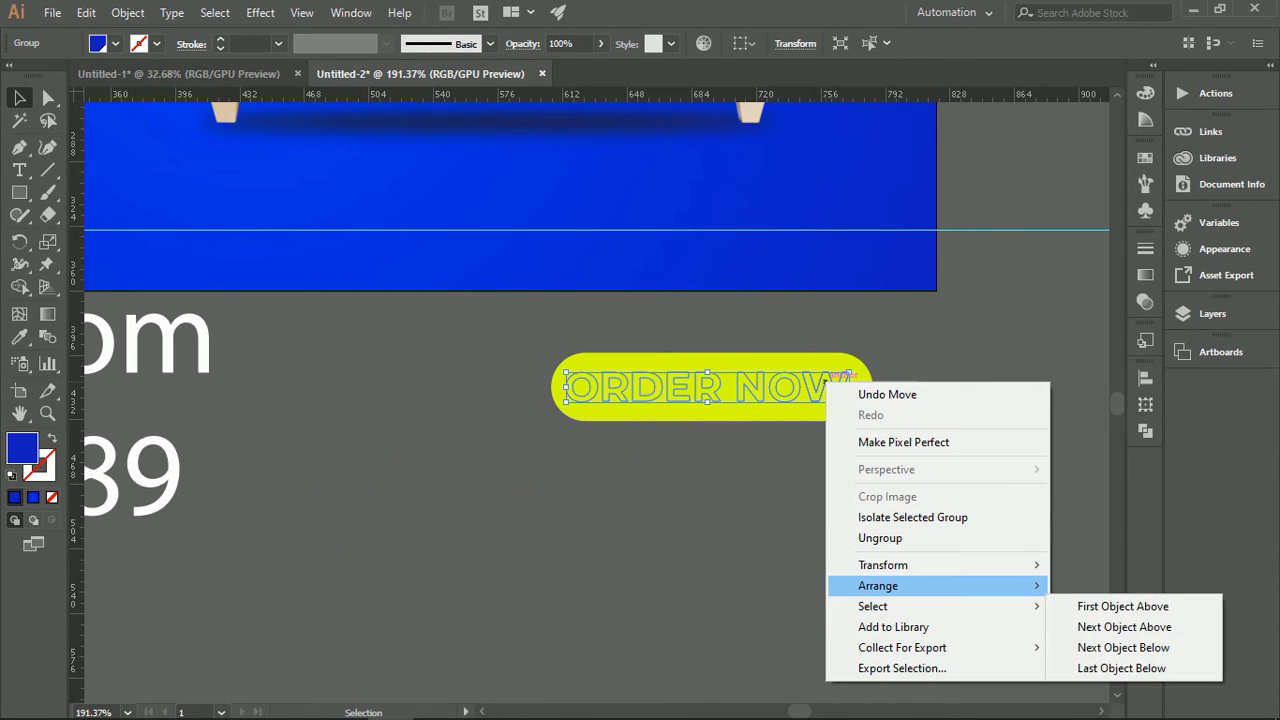
mouse_move(878, 585)
left_click(614, 583)
Step: Centre the ORDER NOW lettering and the pill on each other horizontally and vertically
scroll(775, 380, "up", 3)
left_click_drag(641, 422, 656, 417)
left_click_drag(652, 524, 731, 400)
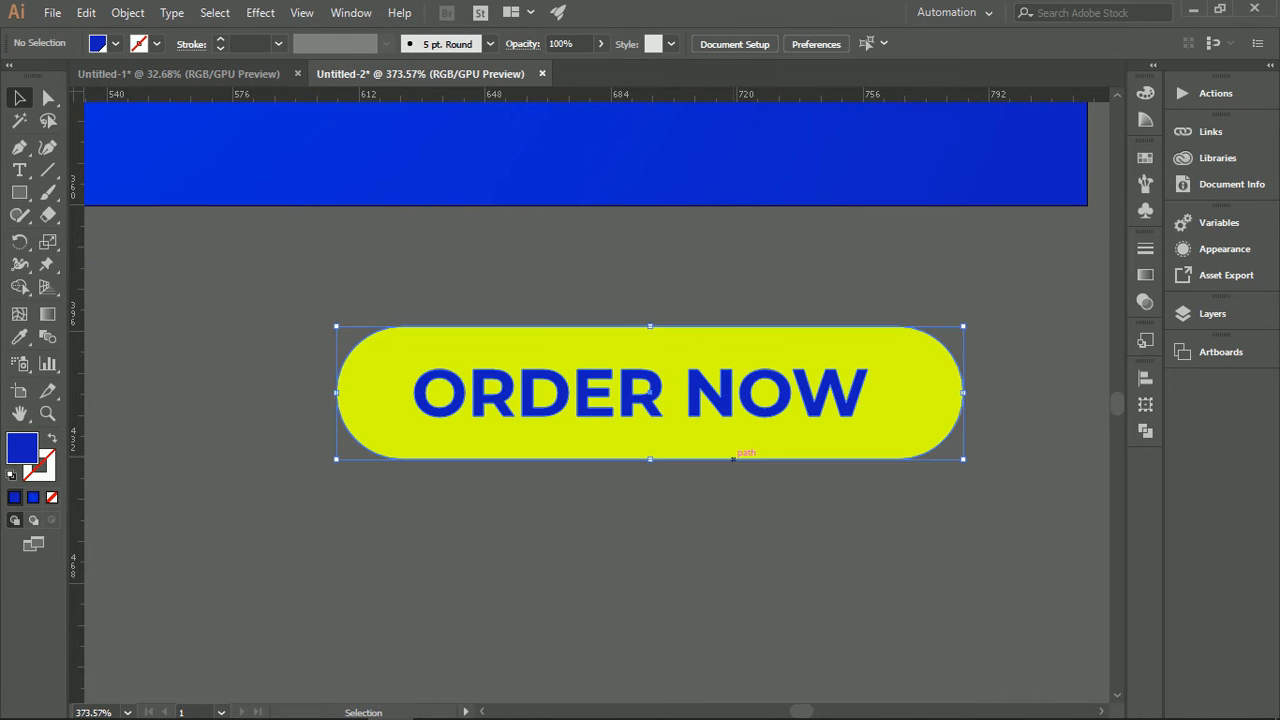
left_click(802, 43)
left_click(880, 43)
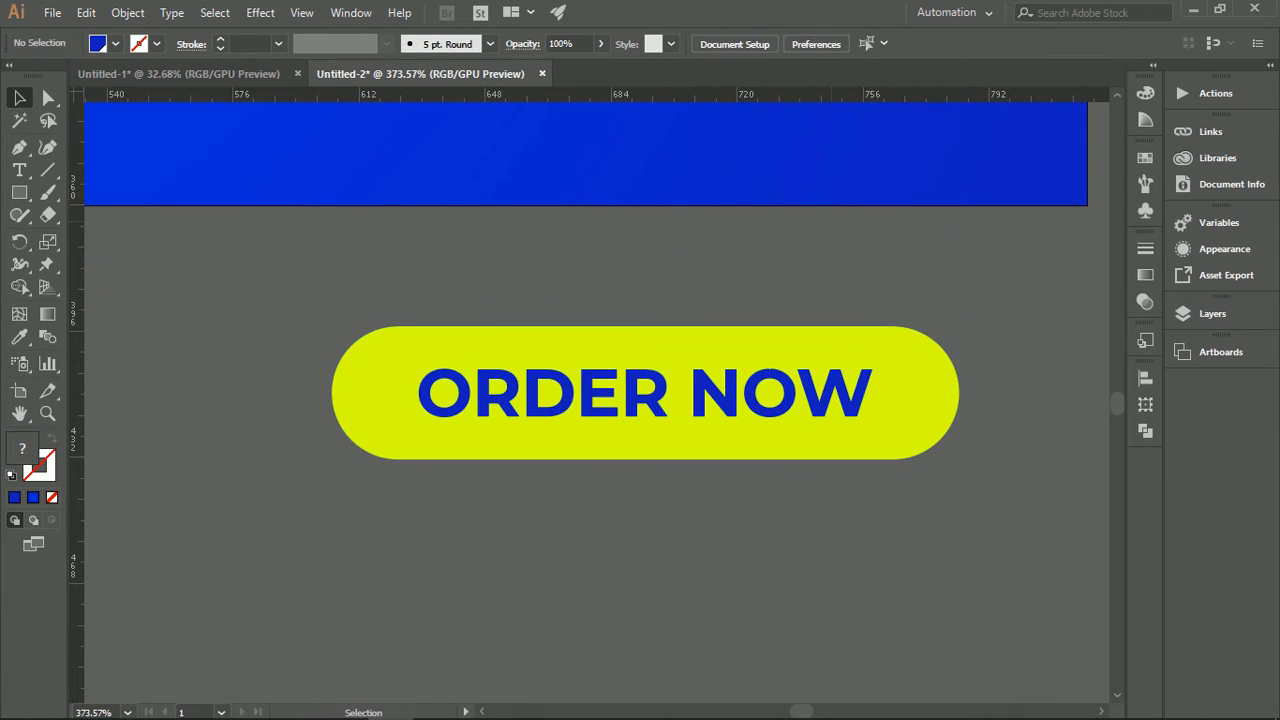
Step: Group the ORDER NOW lettering with its pill shape
left_click_drag(652, 524, 731, 400)
key("ctrl+g")
scroll(732, 493, "down", 3)
left_click_drag(732, 493, 732, 576)
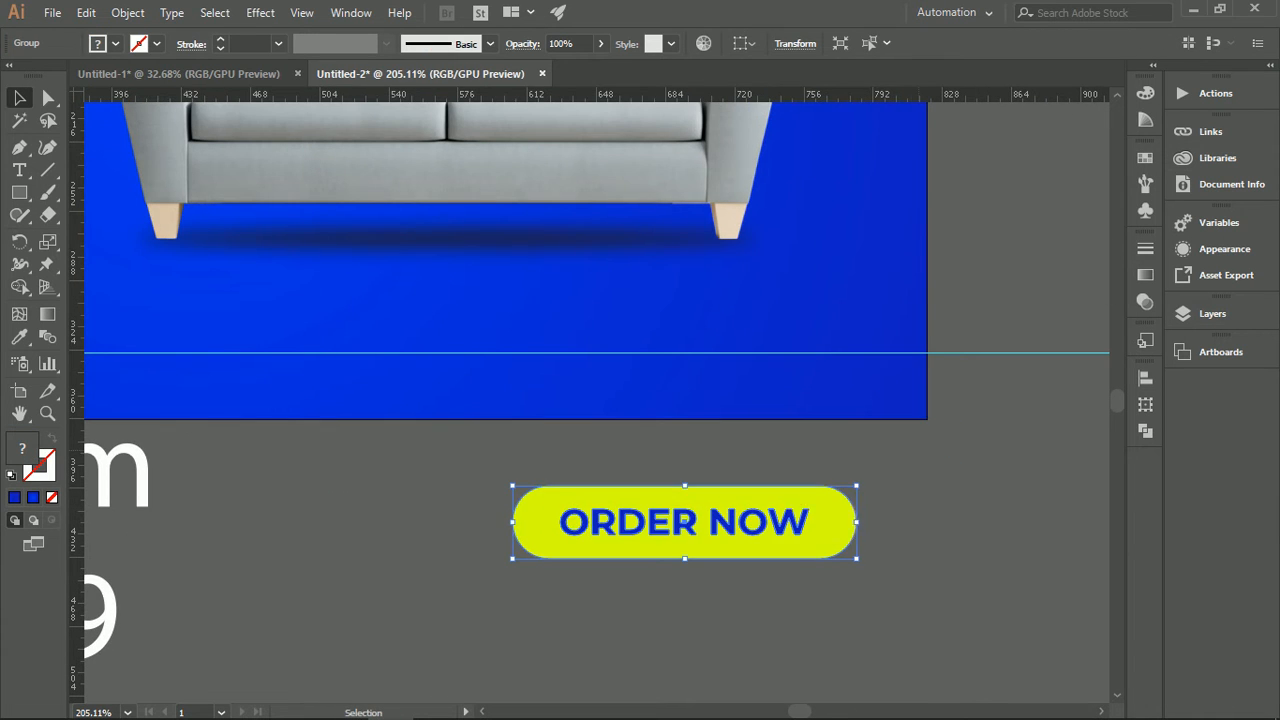
Step: Add a vertical guide a little inside the banner's right edge
left_click(920, 514)
scroll(920, 514, "down", 3)
left_click_drag(920, 514, 890, 538)
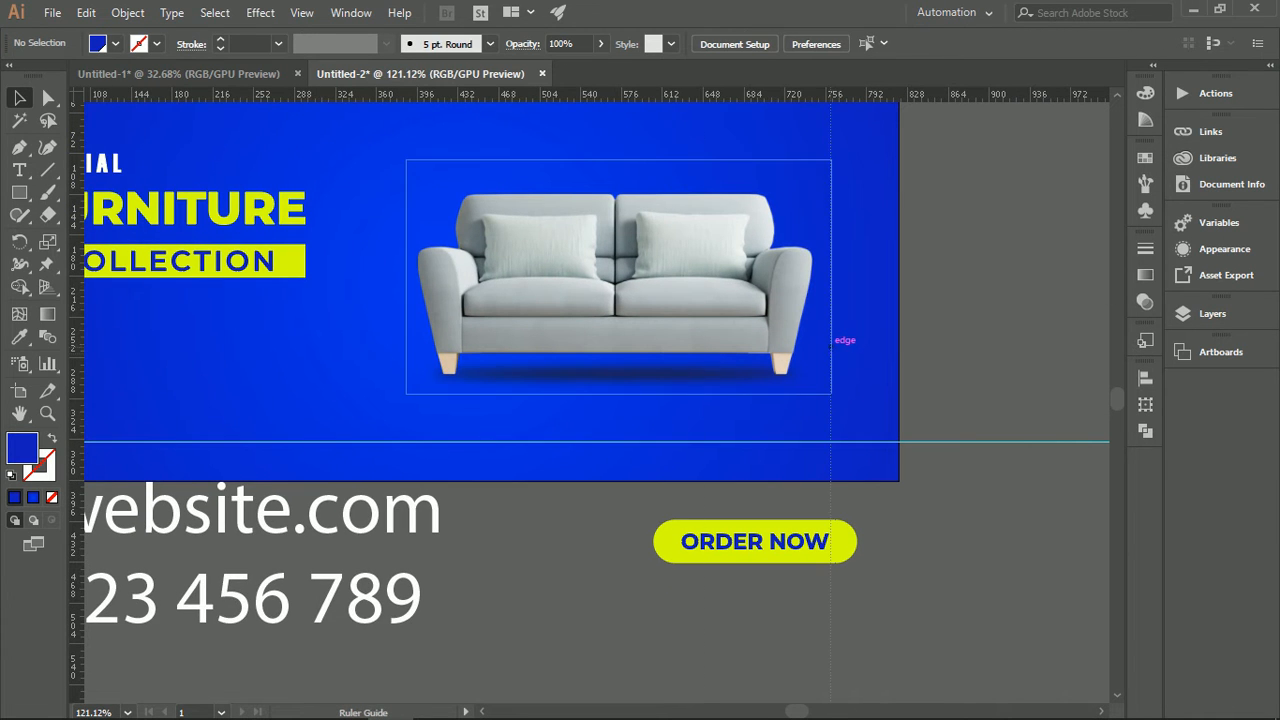
Step: Place the ORDER NOW button on the banner in the lower-right corner formed by the vertical and horizontal guides
scroll(764, 560, "up", 3)
left_click_drag(760, 558, 706, 324)
scroll(892, 196, "up", 2)
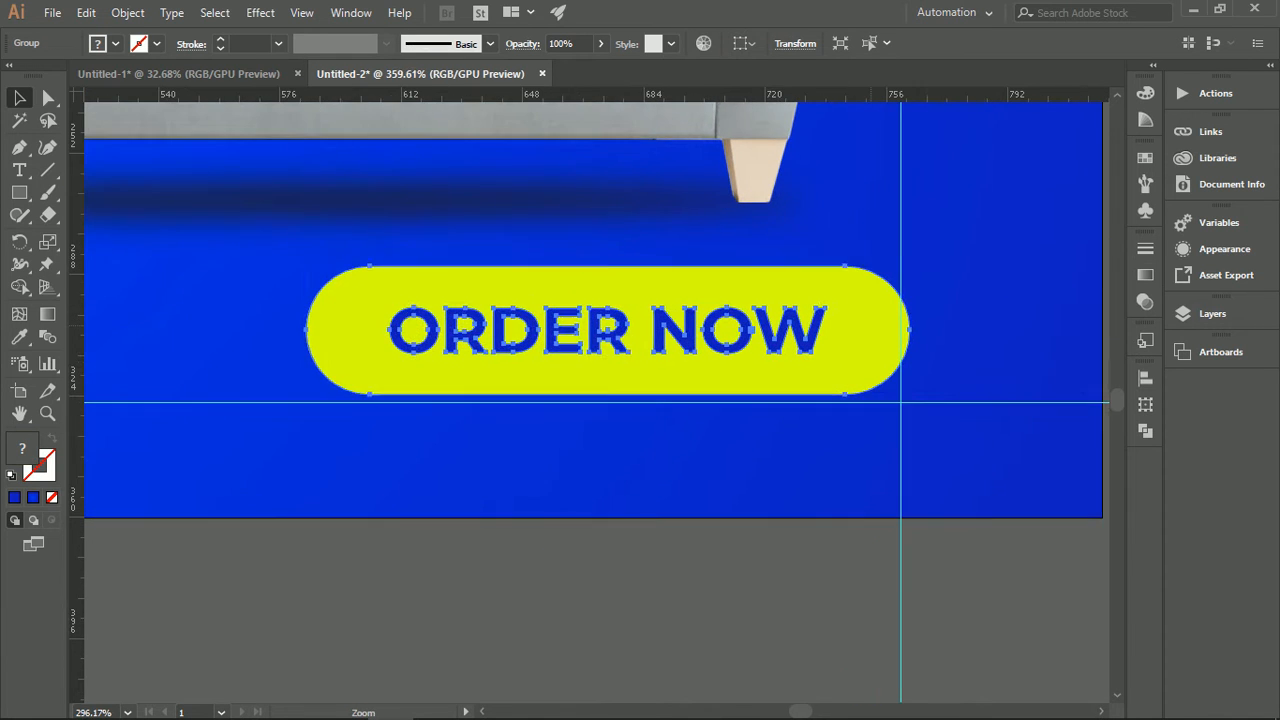
key("Left")
key("Left")
key("Down")
key("Down")
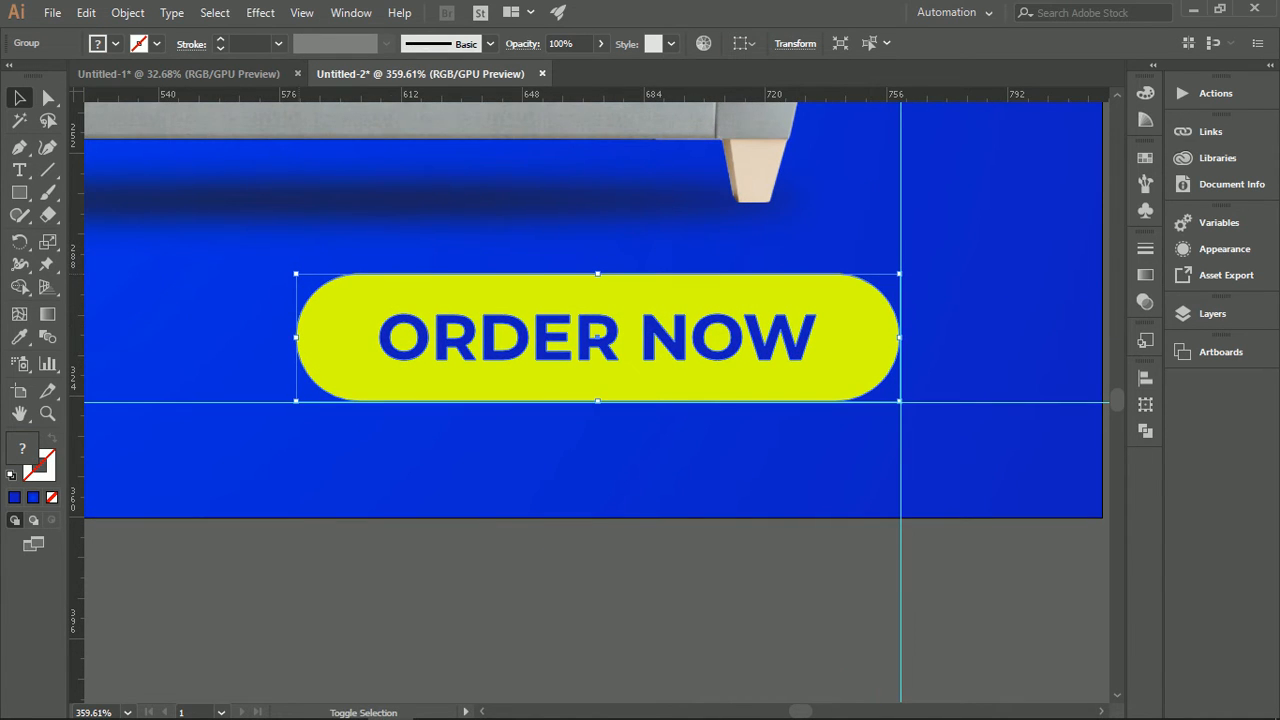
Step: Scale the ORDER NOW button down to about half size, keeping its lower-right corner on the guides
left_click_drag(296, 273, 589, 337)
key("ctrl+shift+a")
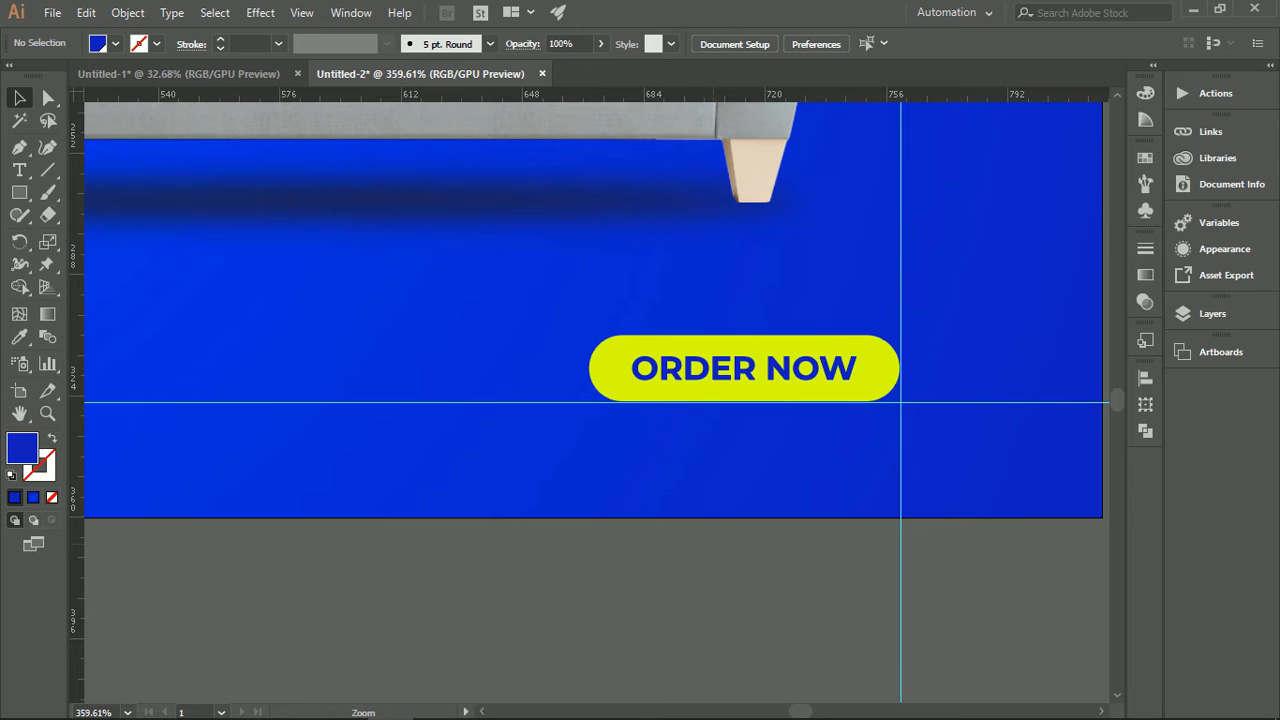
scroll(849, 493, "down", 5)
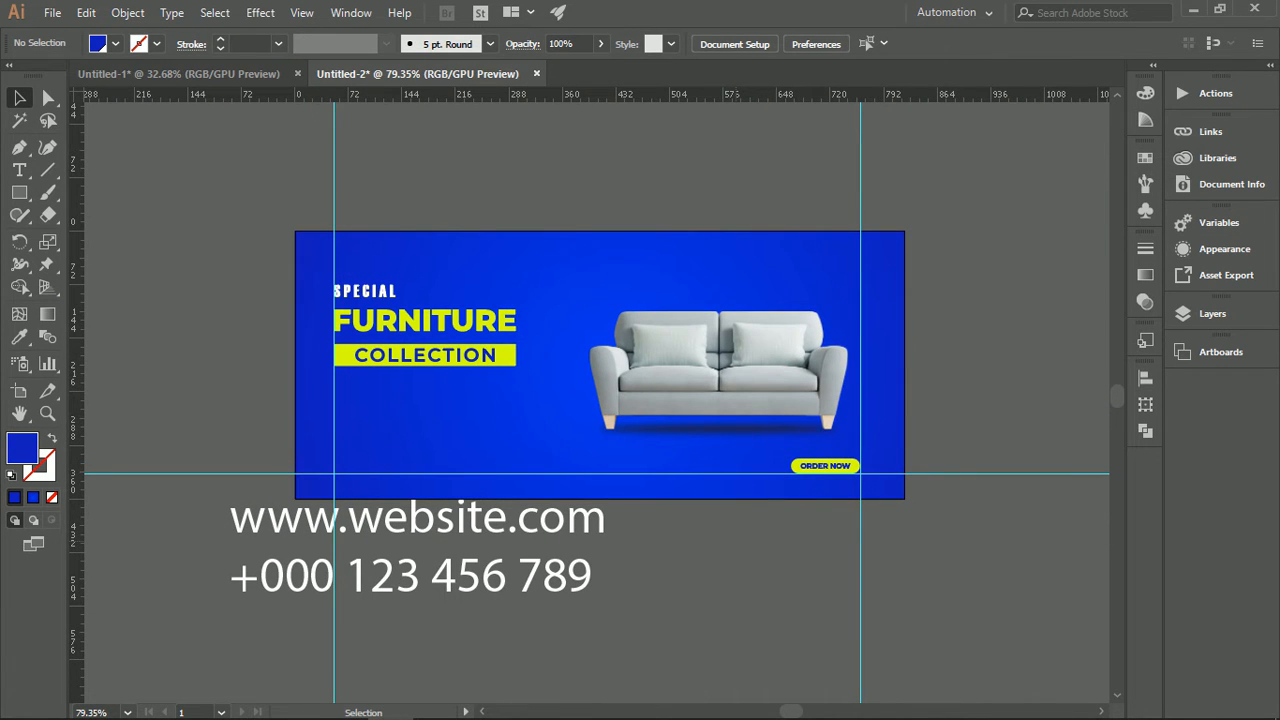
Step: Nudge the ORDER NOW button left and add a second vertical guide at the sofa's right edge
left_click_drag(789, 439, 936, 518)
left_click(936, 518)
key("shift+Left")
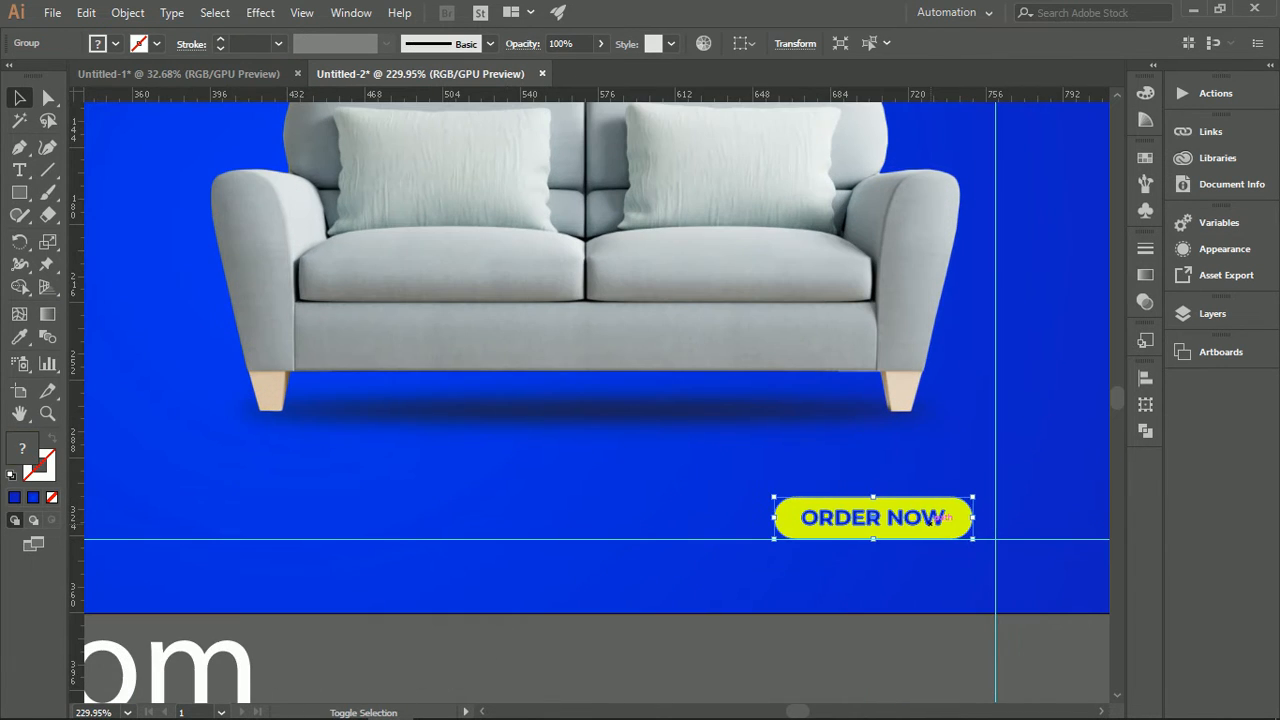
key("shift+Left")
key("ctrl+shift+a")
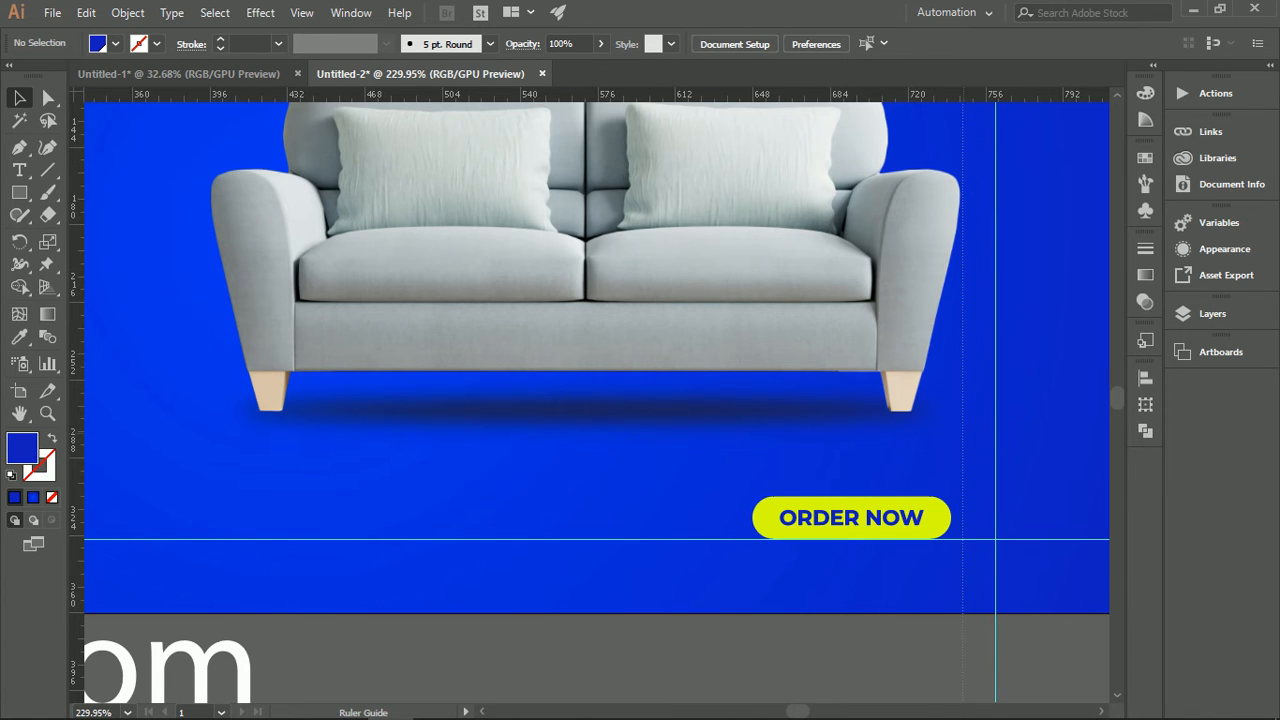
scroll(930, 520, "up", 3)
Step: Nudge the ORDER NOW button so its right edge meets the new vertical guide and its bottom sits on the horizontal guide
left_click(950, 500)
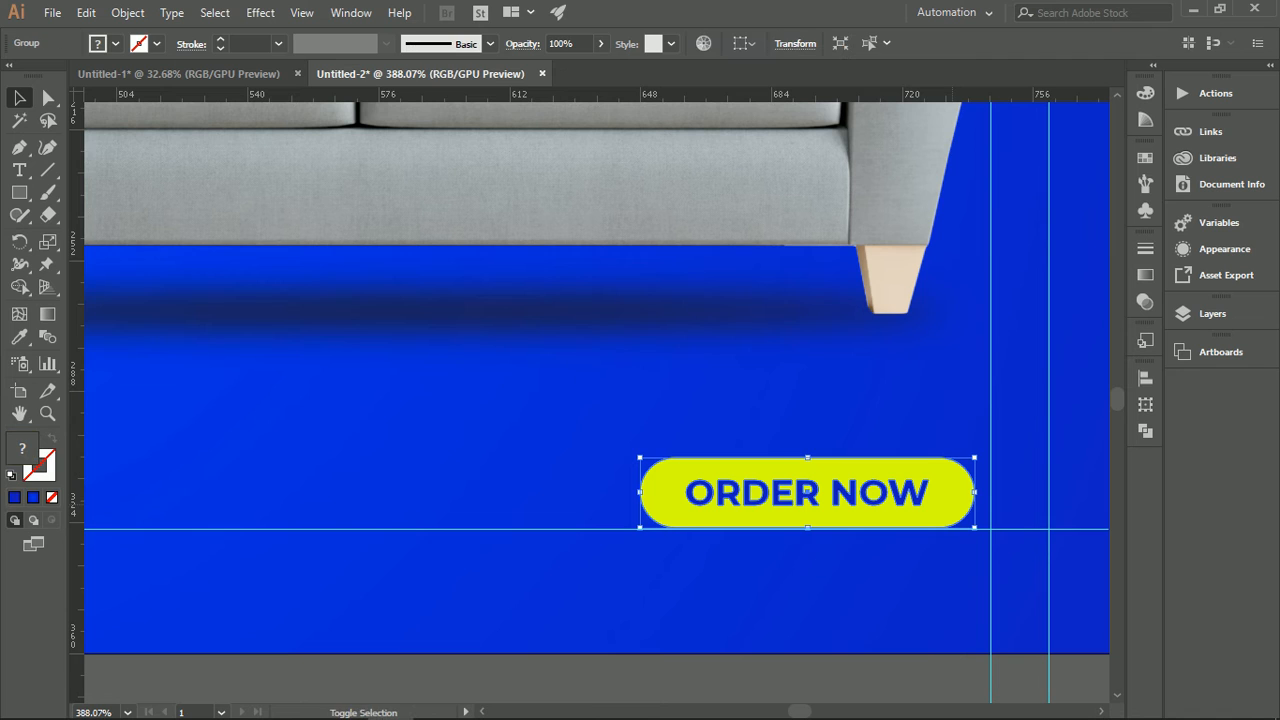
key("shift+Right")
key("Left")
key("Left")
key("Left")
key("Left")
key("Left")
key("Up")
key("Down")
key("Down")
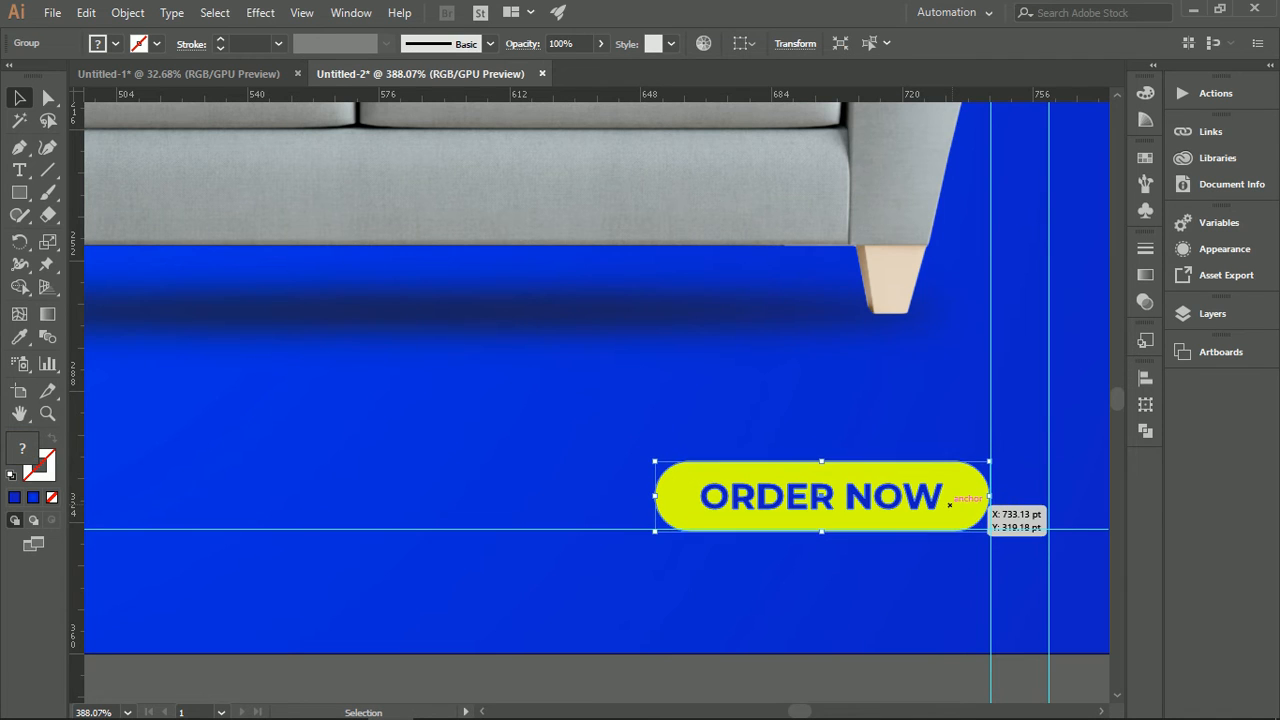
scroll(940, 480, "down", 8)
key("ctrl+shift+a")
scroll(880, 590, "down", 1)
left_click_drag(880, 590, 958, 437)
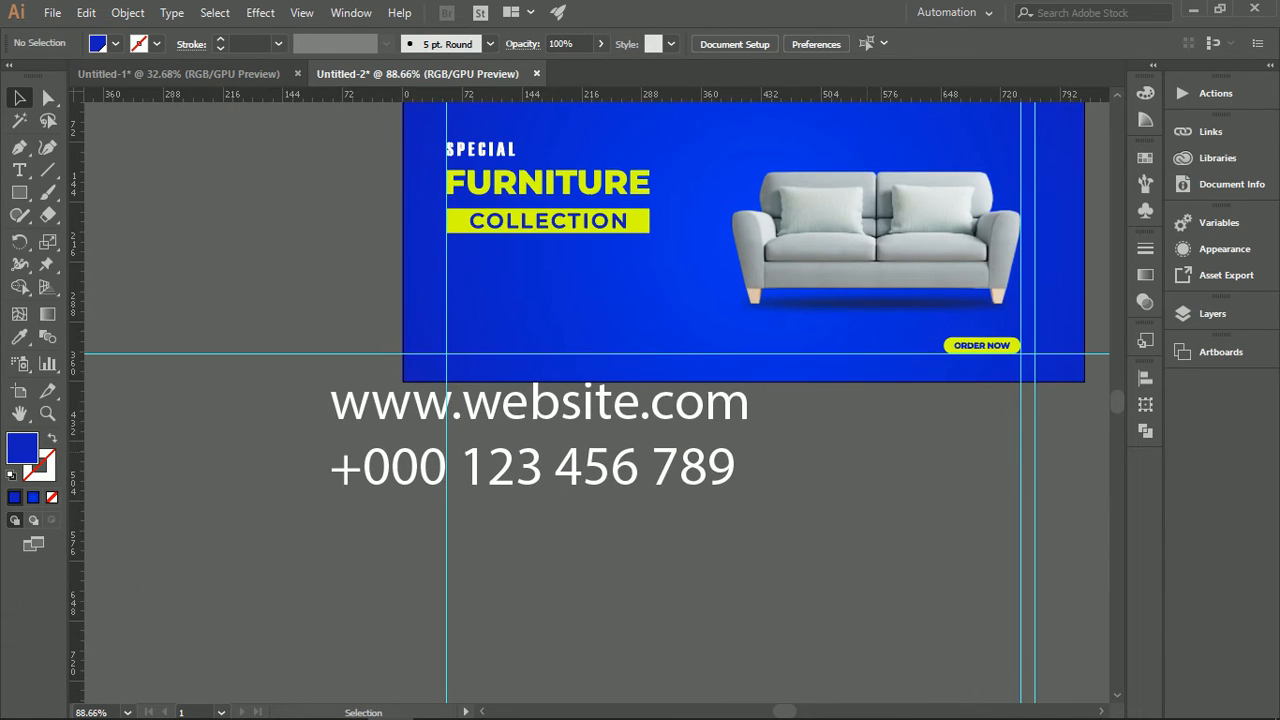
left_click(19, 170)
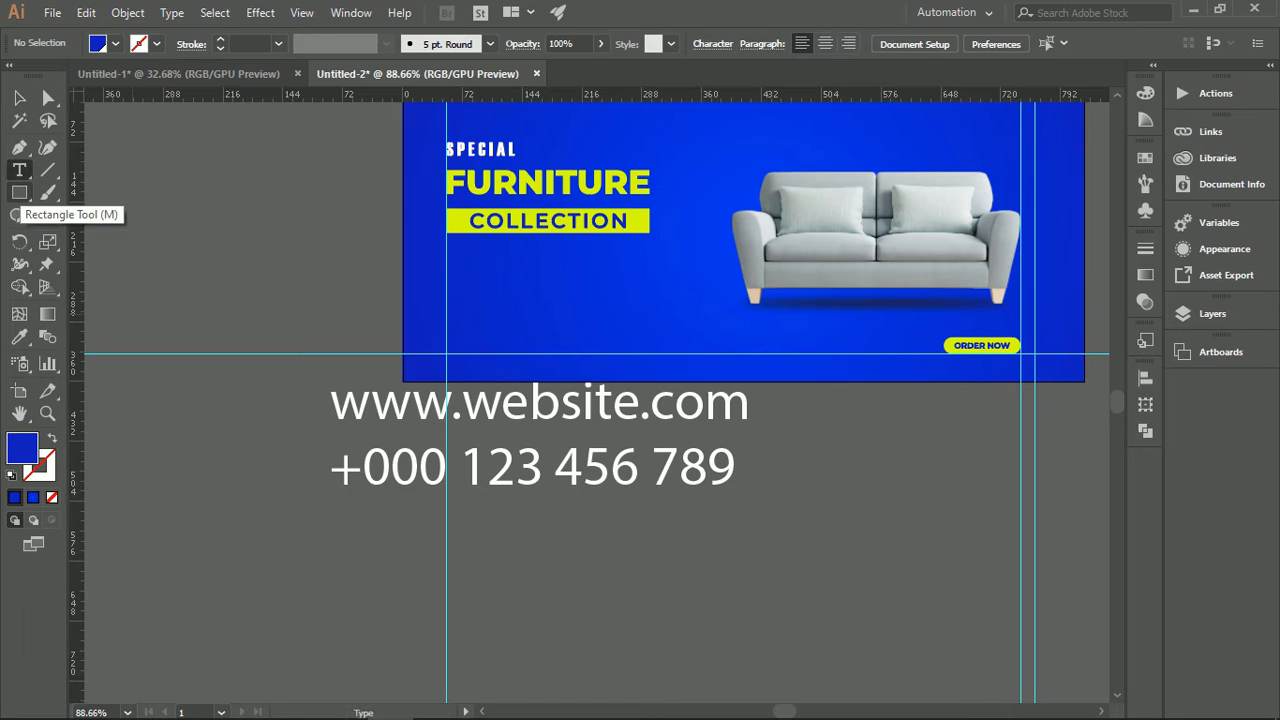
left_click_drag(749, 403, 330, 403)
key("ctrl+c")
key("BackSpace")
left_click(330, 467)
key("BackSpace")
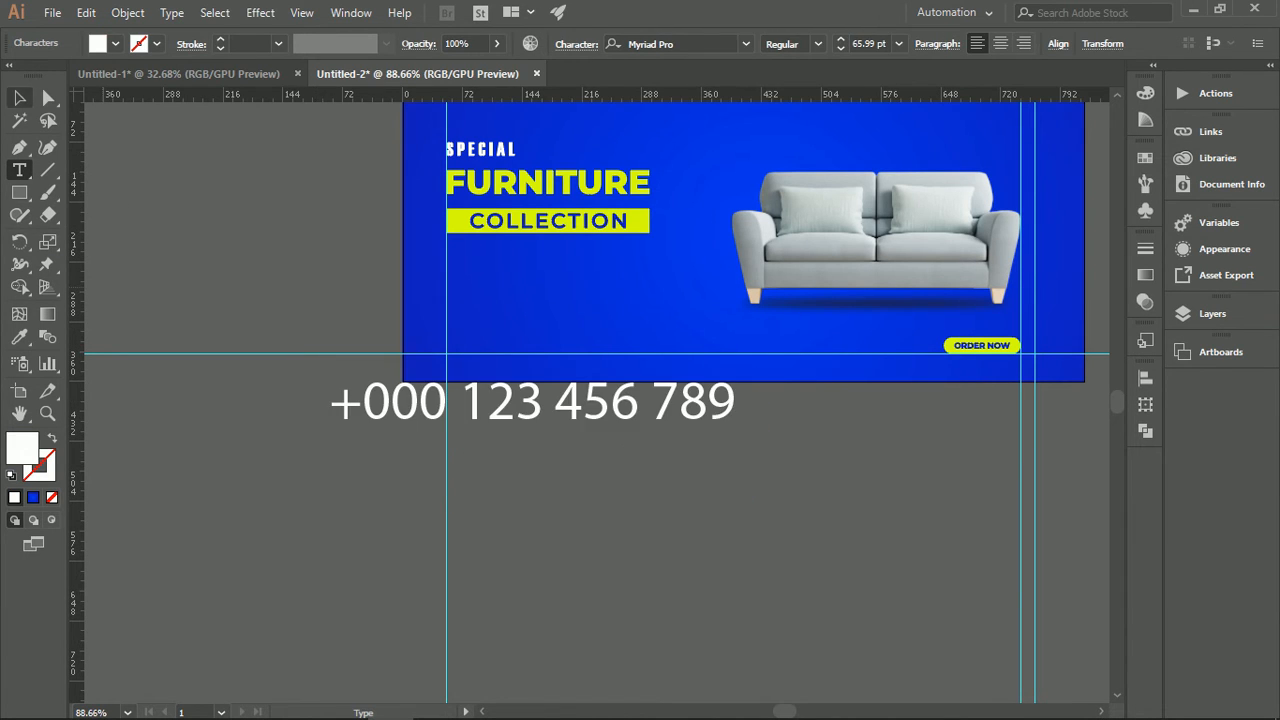
left_click(19, 98)
key("ctrl+shift+a")
key("ctrl+v")
left_click_drag(572, 397, 539, 489)
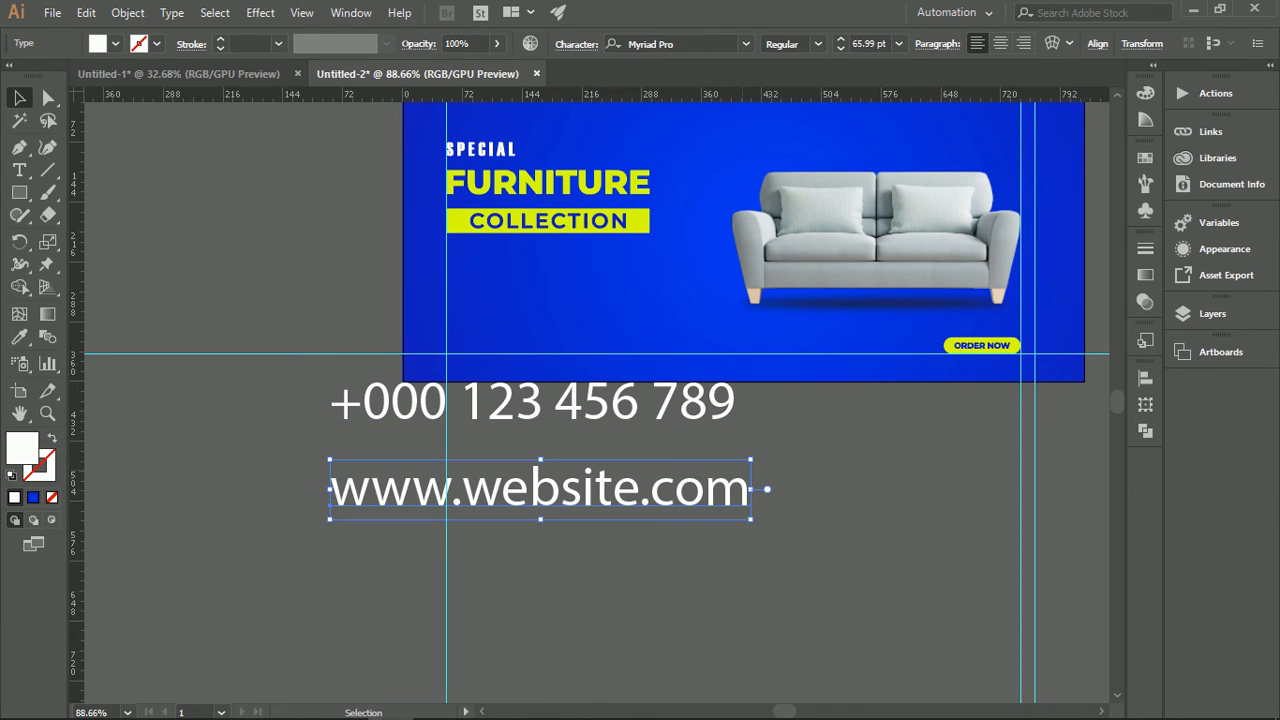
Step: Set the phone number and website texts in Montserrat SemiBold
left_click(745, 43)
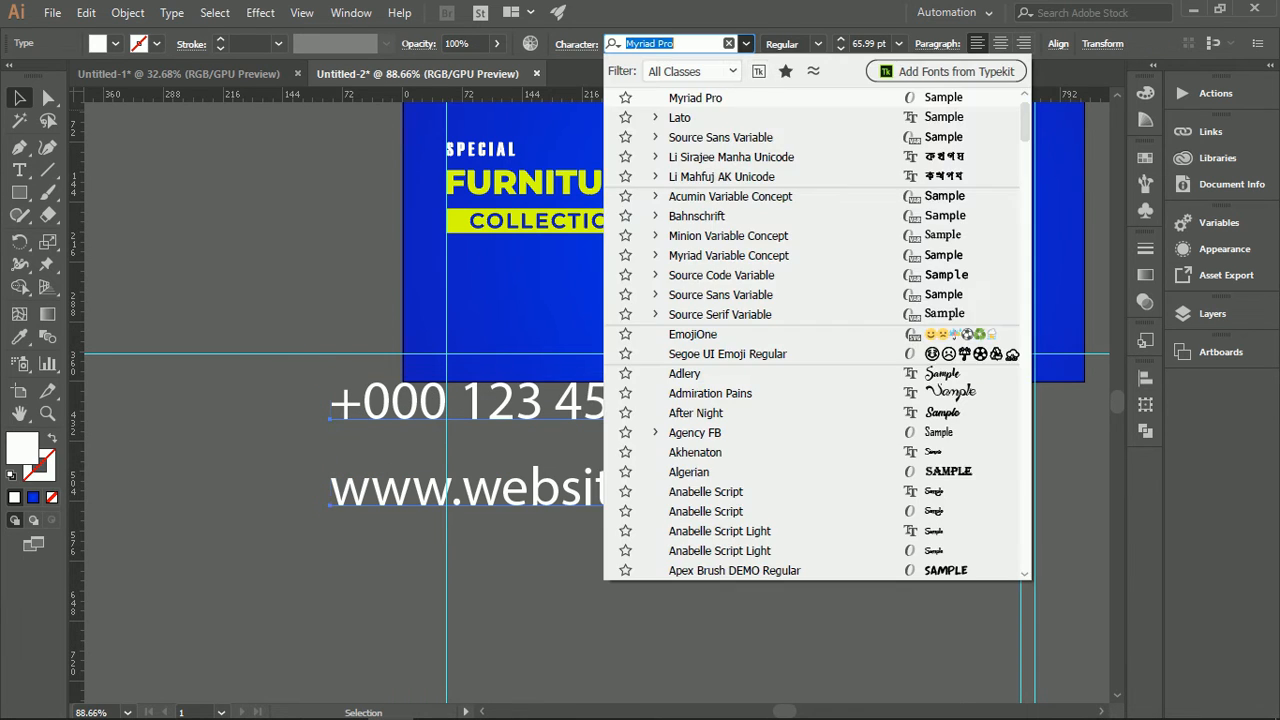
scroll(810, 330, "up", 1)
left_click(700, 97)
left_click(817, 43)
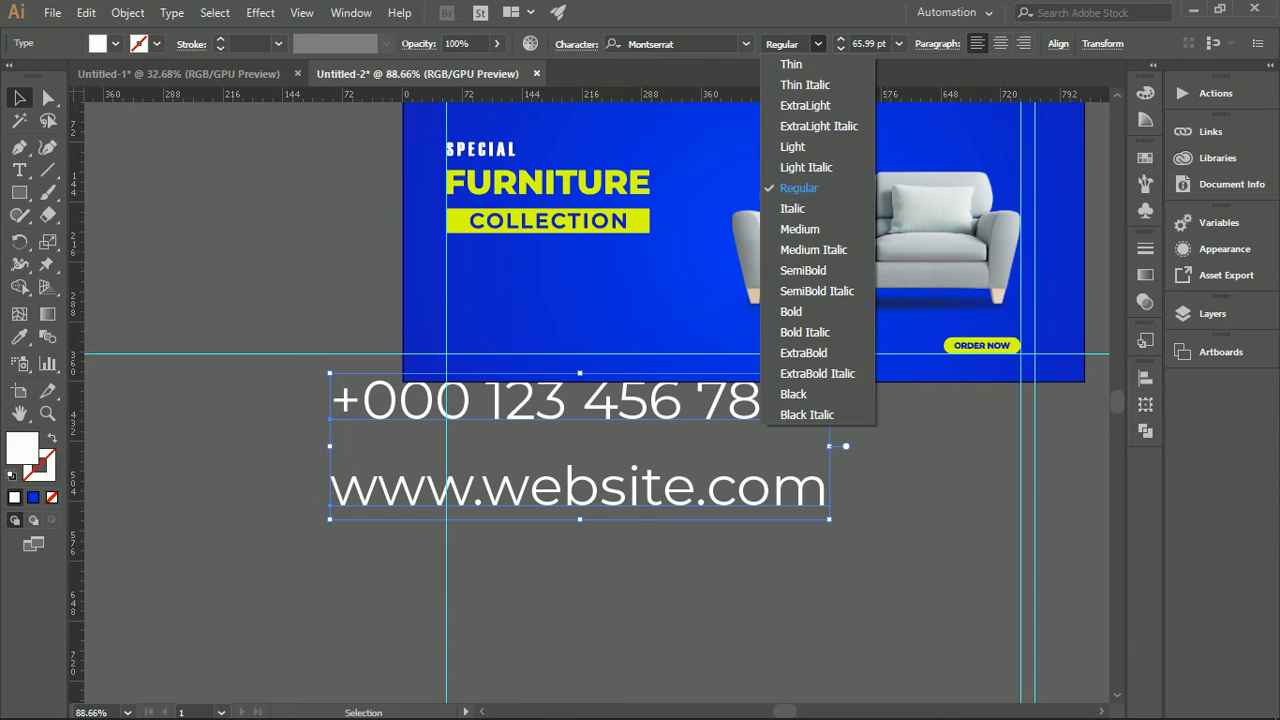
left_click(805, 270)
key("ctrl+shift+a")
Step: Scale the phone number down to 17.1 pt, place it in the banner's lower-left area and bring it to the front
scroll(673, 433, "up", 2)
left_click(673, 400)
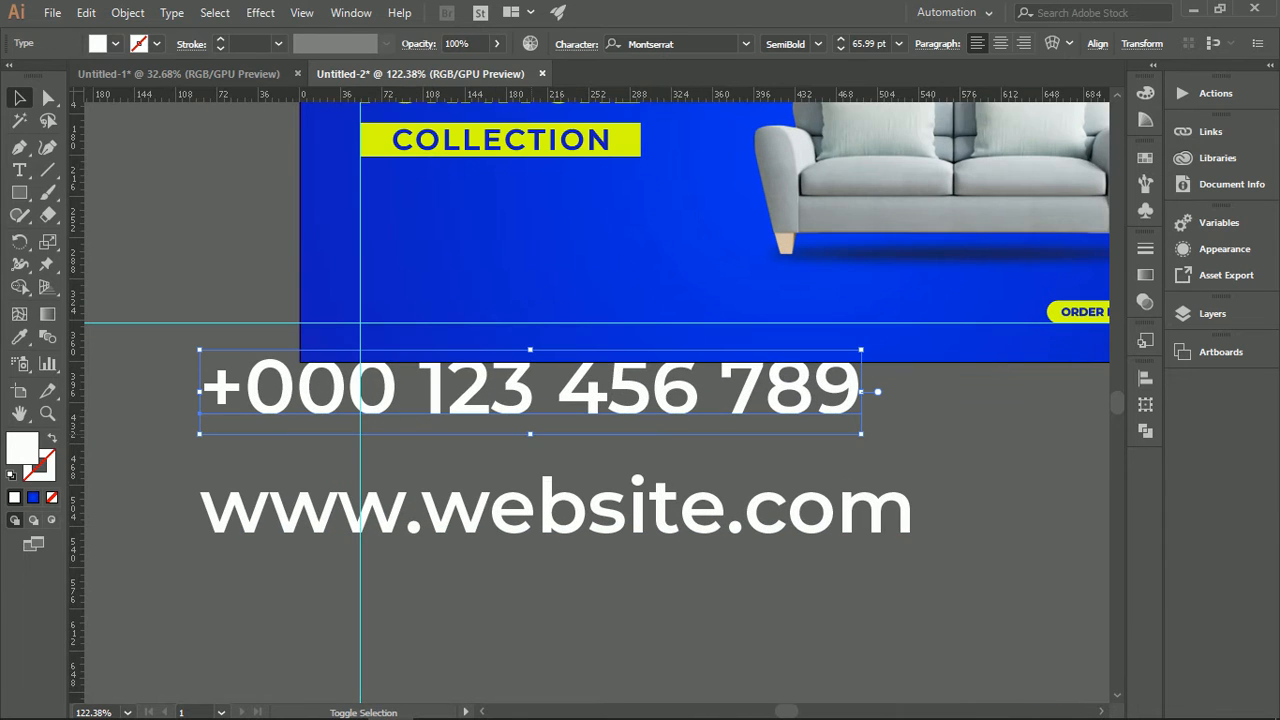
left_click_drag(530, 434, 466, 303)
right_click(561, 374)
mouse_move(780, 279)
left_click(900, 279)
scroll(486, 323, "up", 2)
Step: Nudge the phone number so its left edge meets the vertical guide and its bottom sits near the horizontal guide
scroll(305, 302, "up", 5)
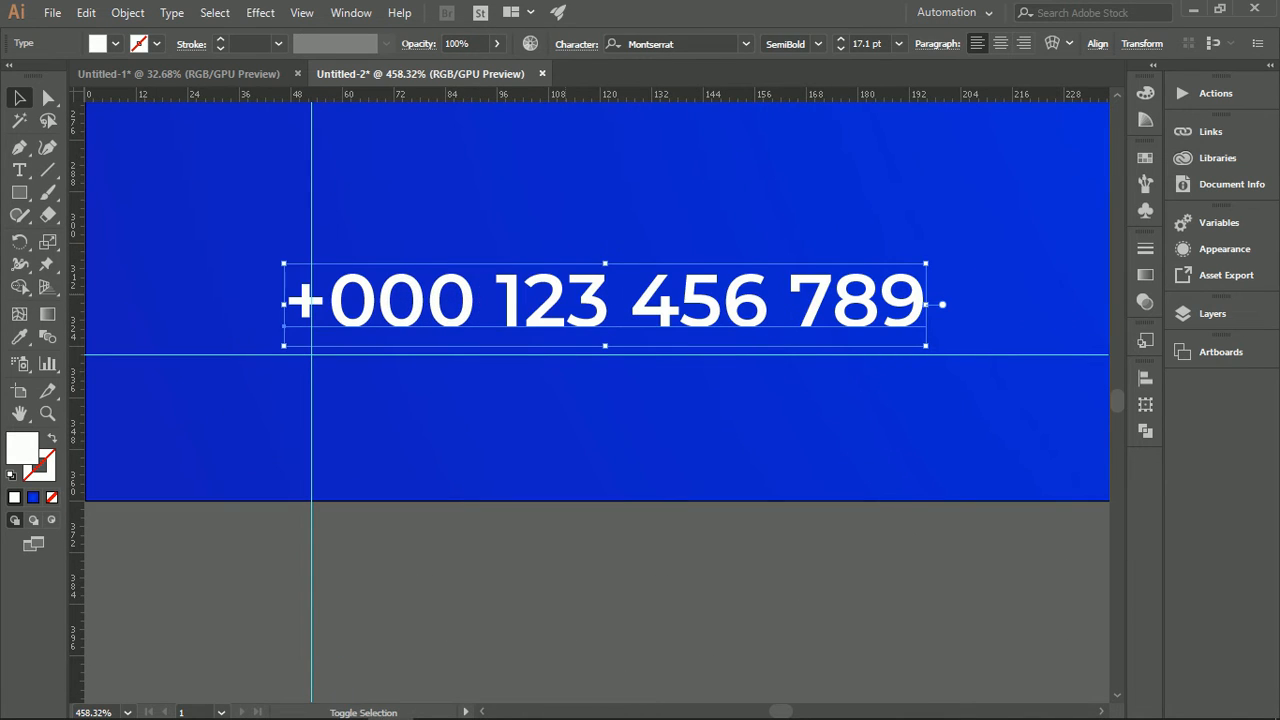
key("Right")
key("Right")
key("Right")
key("Right")
key("Right")
key("Right")
key("Right")
key("Left")
key("Down")
key("Down")
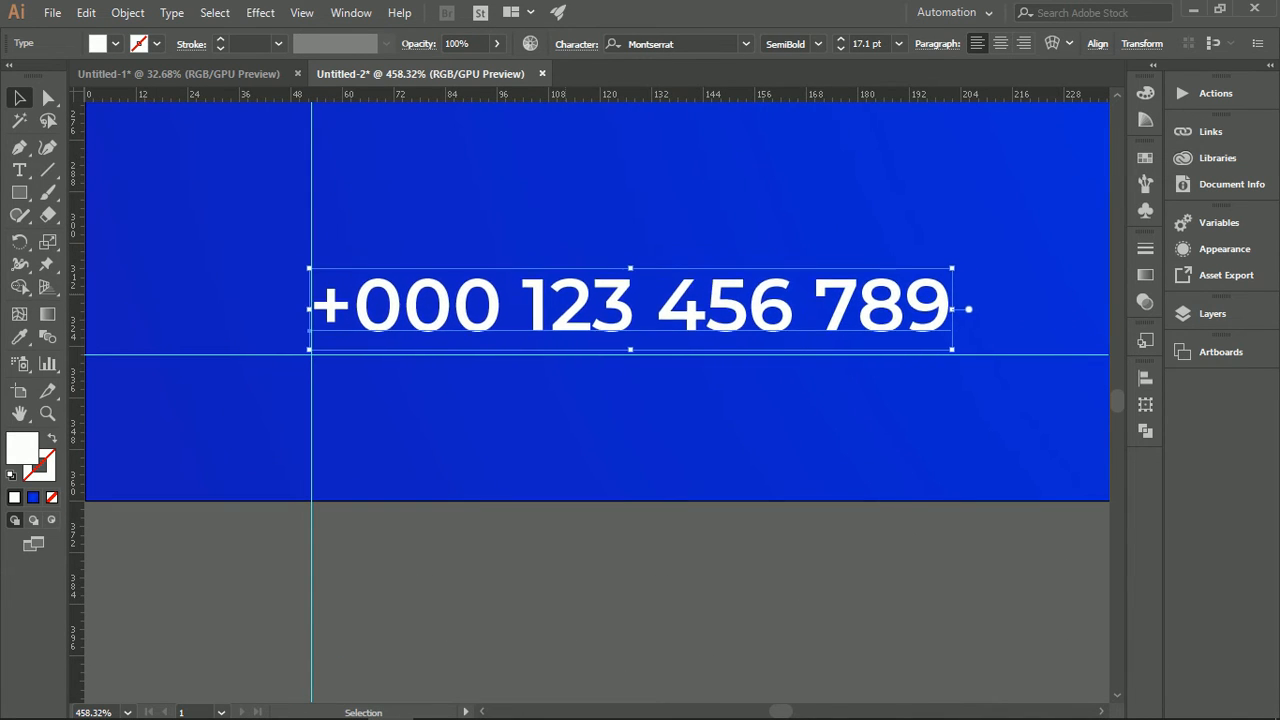
key("Right")
scroll(658, 390, "down", 7)
left_click(696, 467)
Step: Scale the website text down to 17.47 pt and place it on the banner between the phone number and the ORDER NOW button
scroll(696, 467, "down", 4)
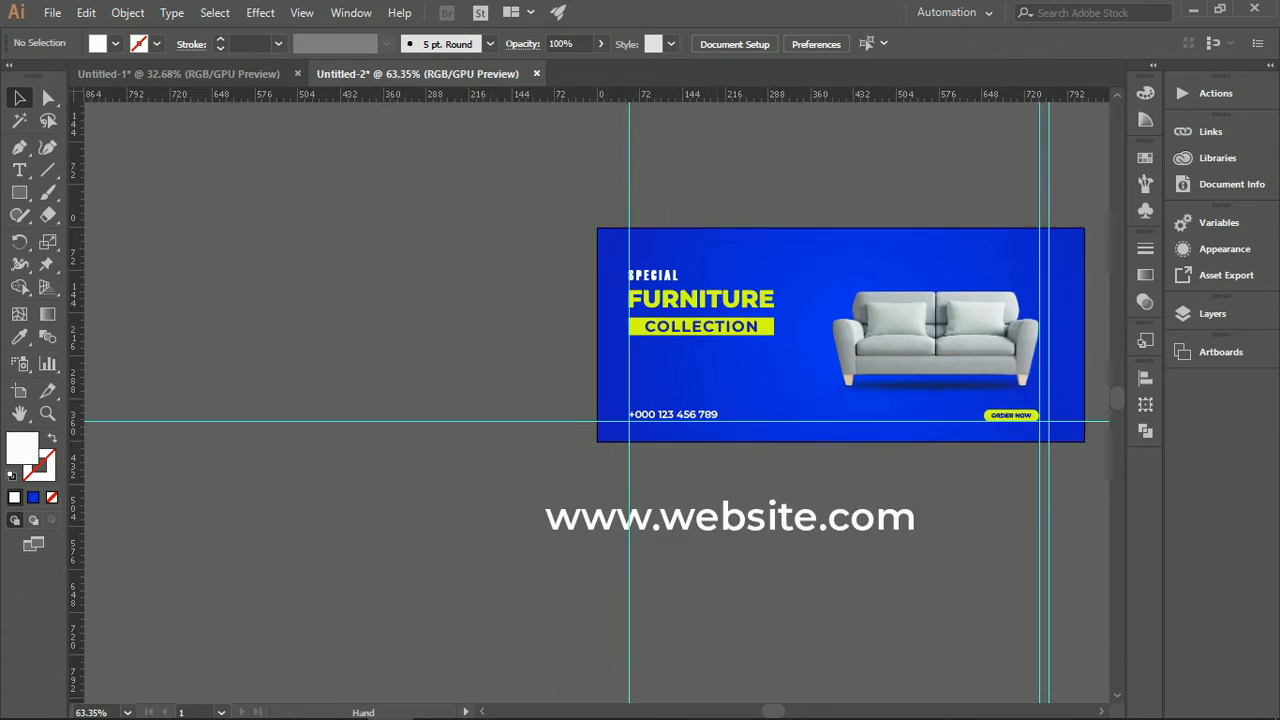
left_click_drag(820, 510, 724, 474)
left_click_drag(724, 474, 893, 362)
scroll(803, 362, "up", 5)
left_click_drag(803, 431, 611, 392)
Step: Widen the website text's letter spacing and adjust its fit between the phone number and the ORDER NOW button
key("ctrl+alt+Right")
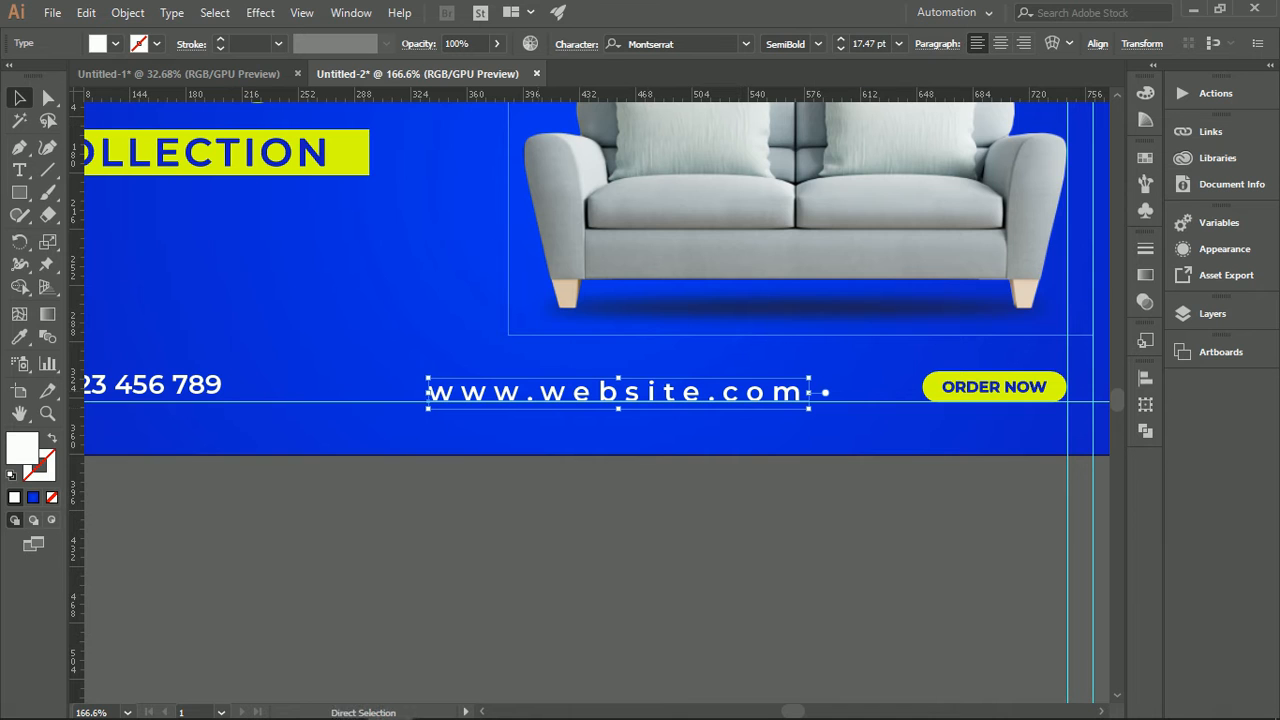
scroll(481, 412, "up", 4)
left_click_drag(686, 406, 694, 458)
scroll(686, 434, "down", 6)
left_click(686, 434)
left_click(371, 429, "shift")
left_click(620, 431, "shift")
left_click(948, 427, "shift")
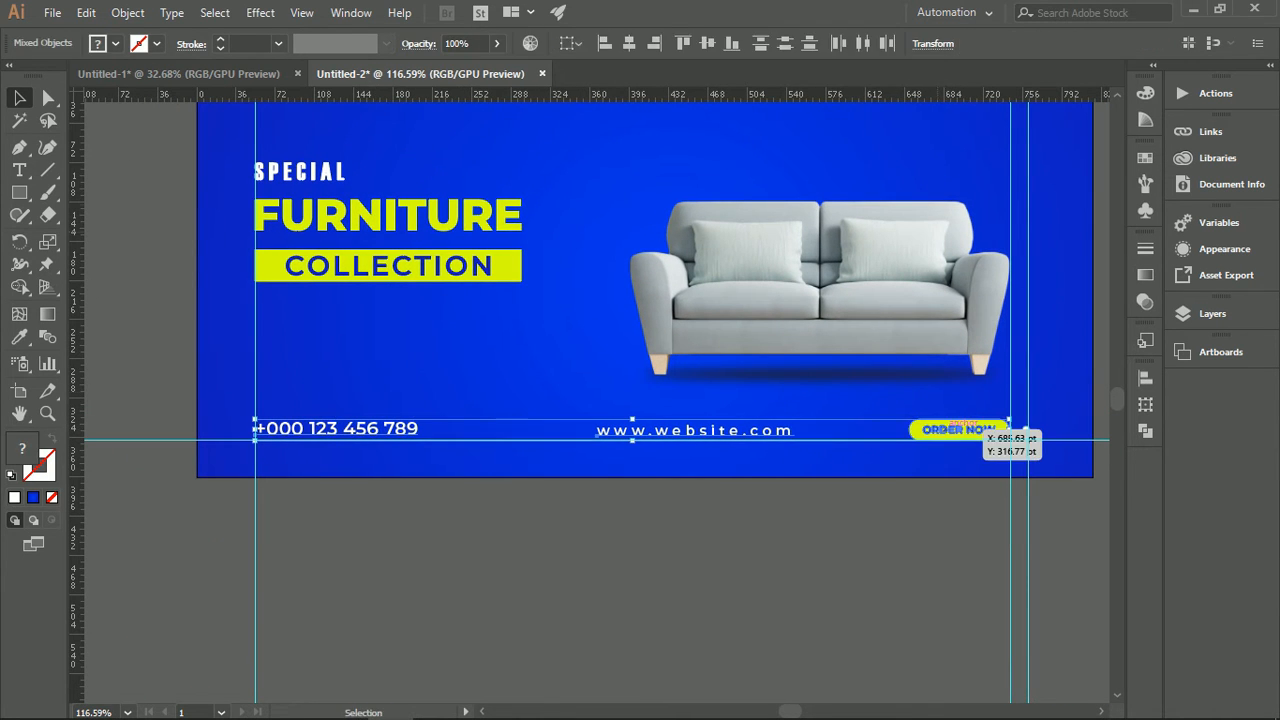
left_click(380, 470)
Step: Convert the phone number and website texts to outlines
left_click_drag(380, 470, 709, 425)
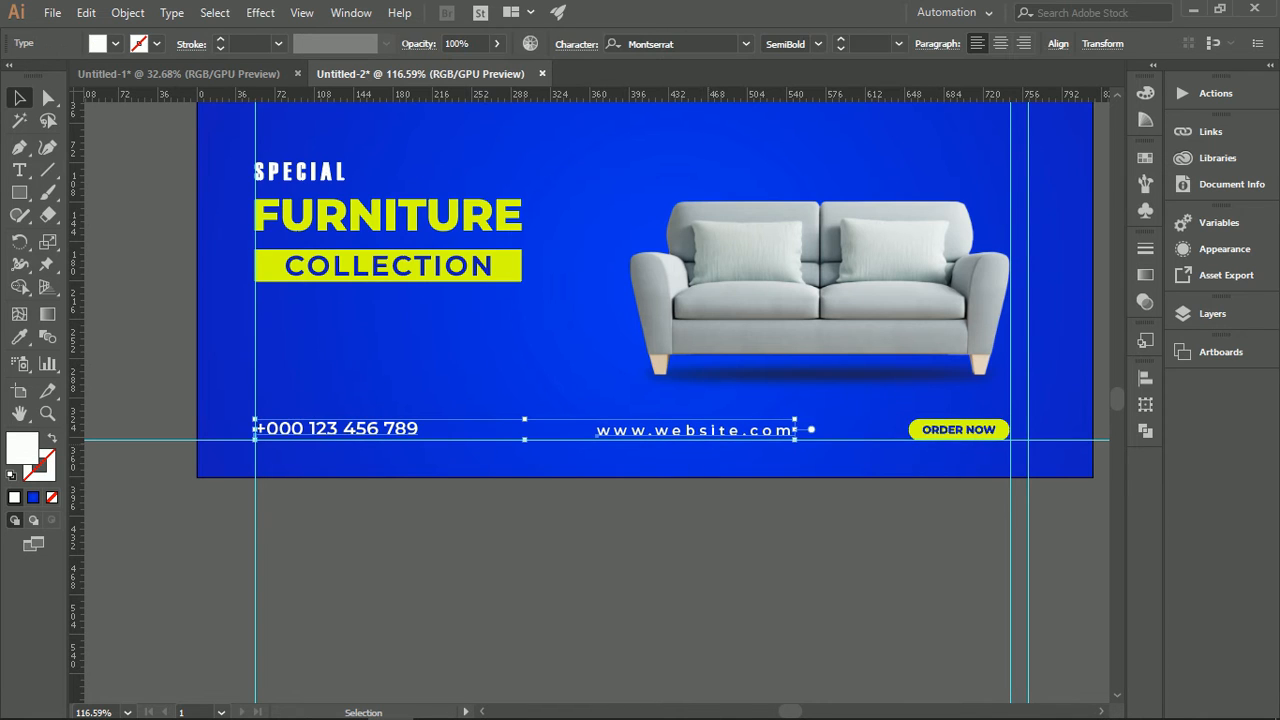
right_click(709, 443)
left_click(779, 211)
key("ctrl+shift+a")
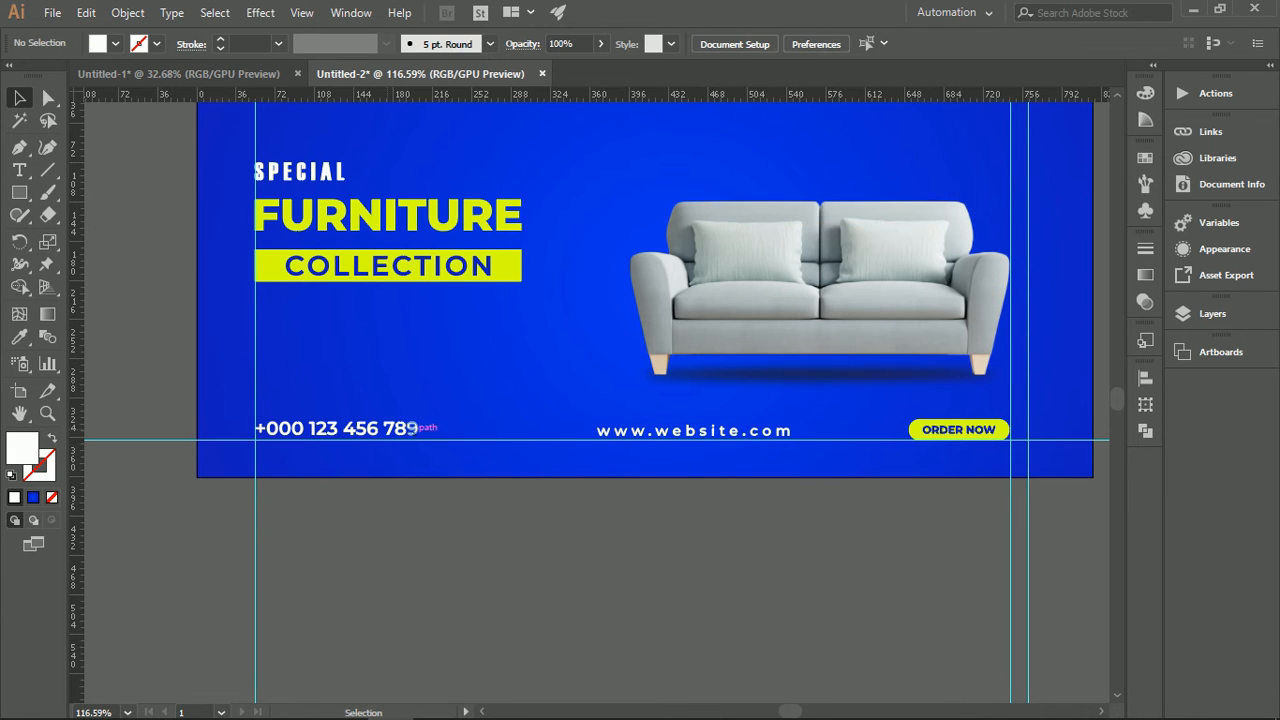
Step: Recolour the phone number with the heading's yellow-green using the Eyedropper
left_click(418, 428)
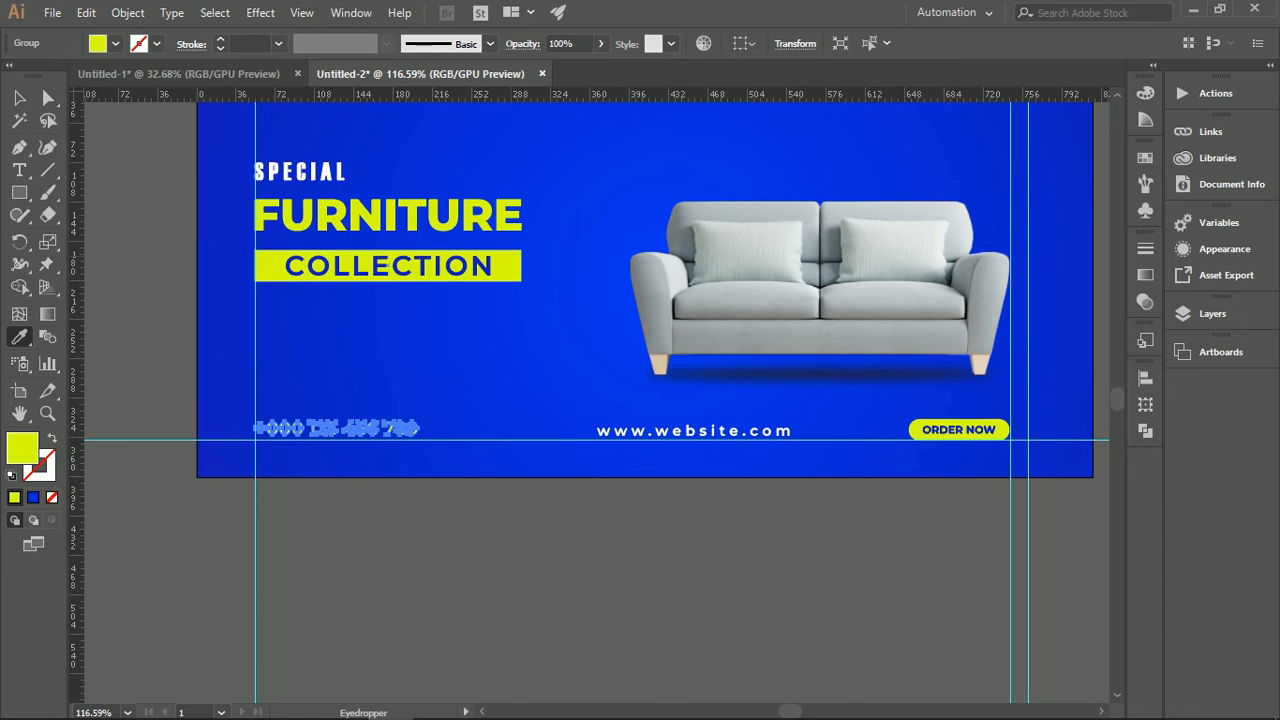
key("v")
key("ctrl+shift+a")
Step: Align the phone number, website and ORDER NOW button on their vertical centres and distribute them evenly by their horizontal centres
left_click(376, 424)
left_click(698, 430, "shift")
left_click(944, 430, "shift")
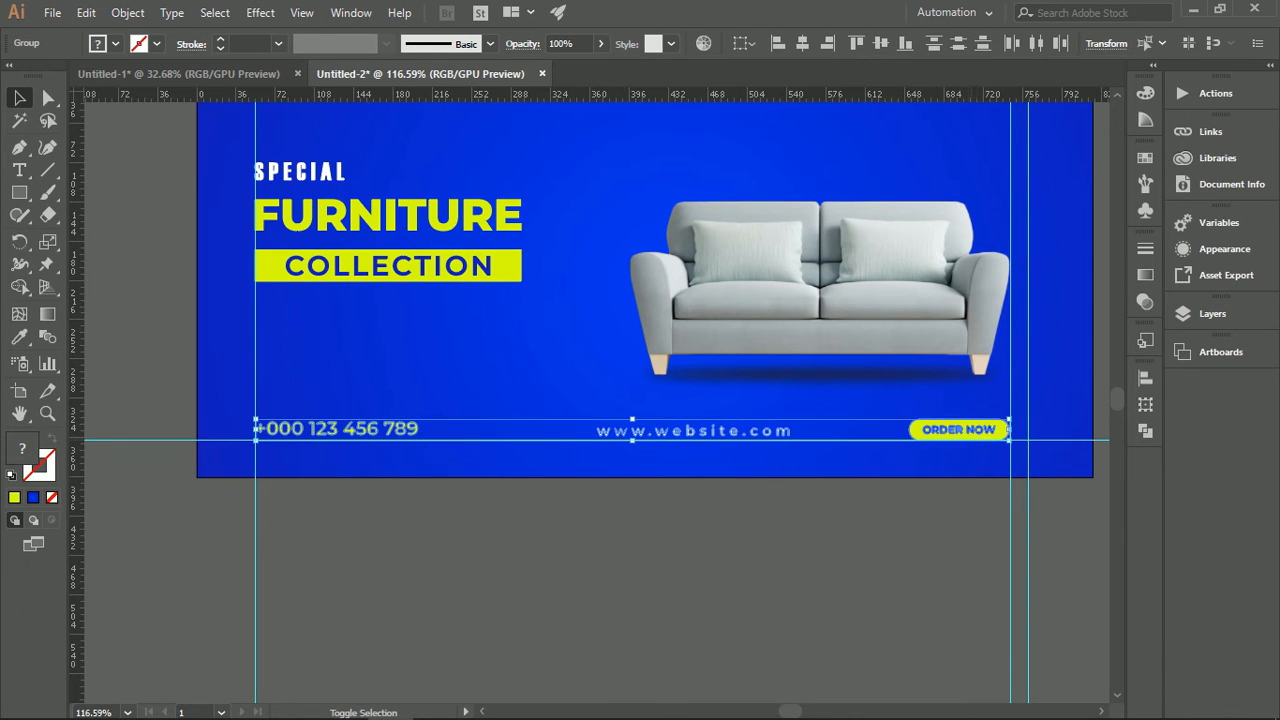
left_click(802, 43)
key("ctrl+z")
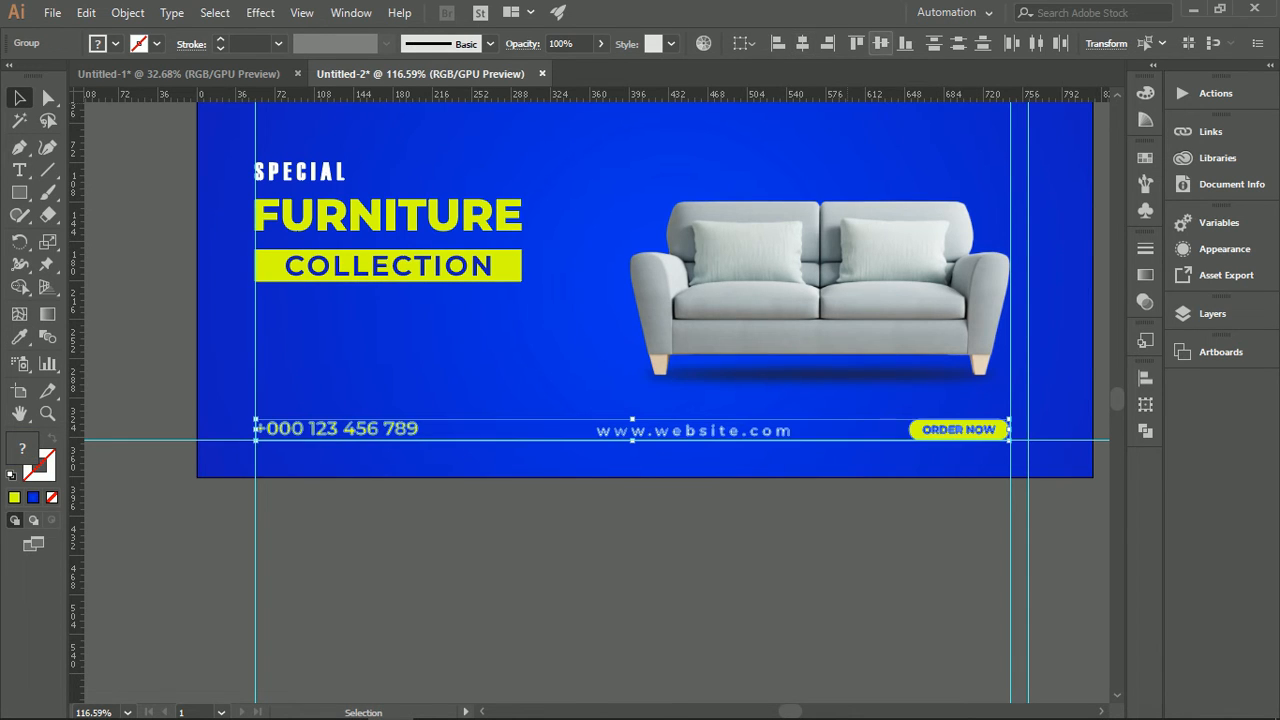
left_click(880, 43)
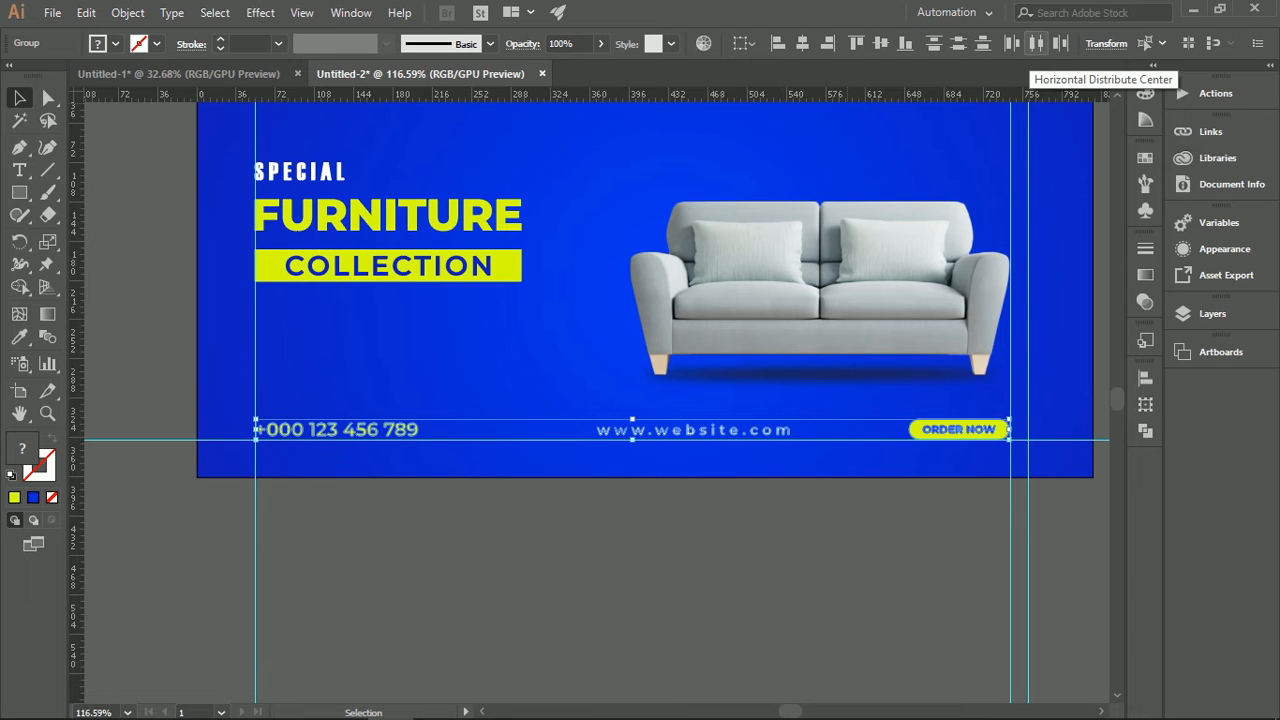
left_click(1036, 43)
key("ctrl+shift+a")
Step: Hide the guides to review the whole banner without them, and show them again
right_click(812, 281)
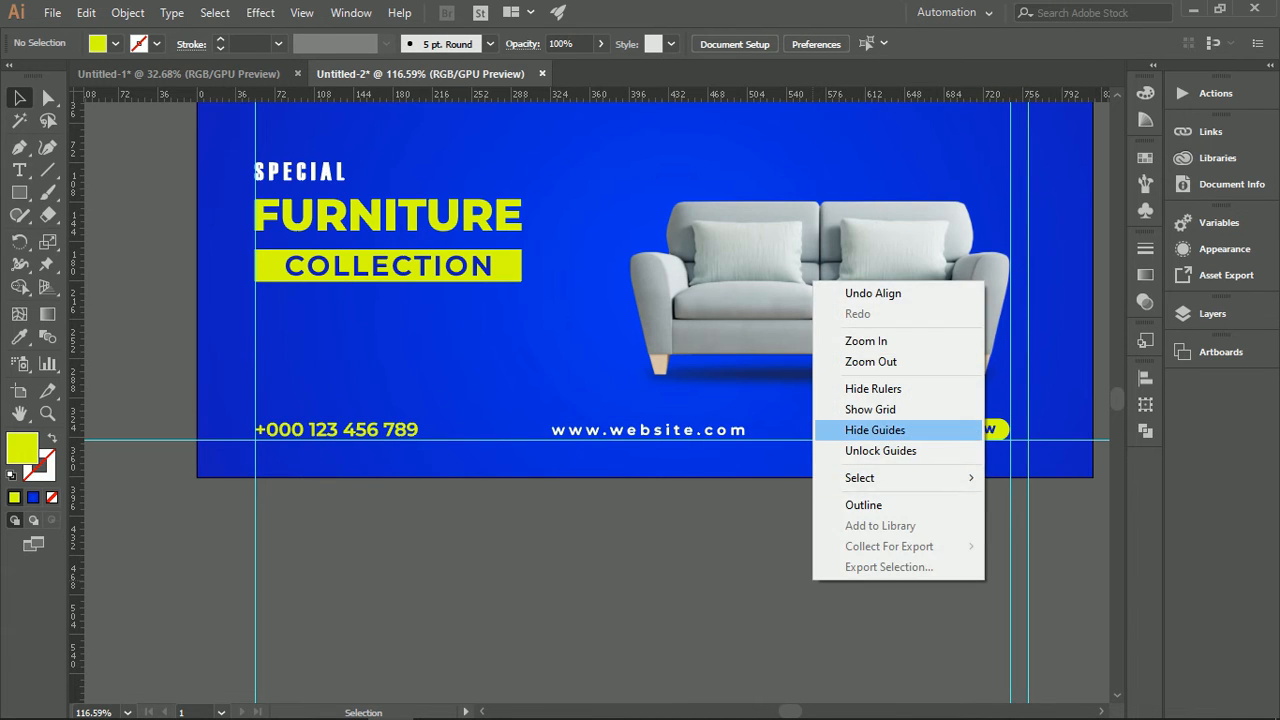
left_click(876, 430)
scroll(843, 551, "down", 3)
left_click_drag(843, 551, 802, 583)
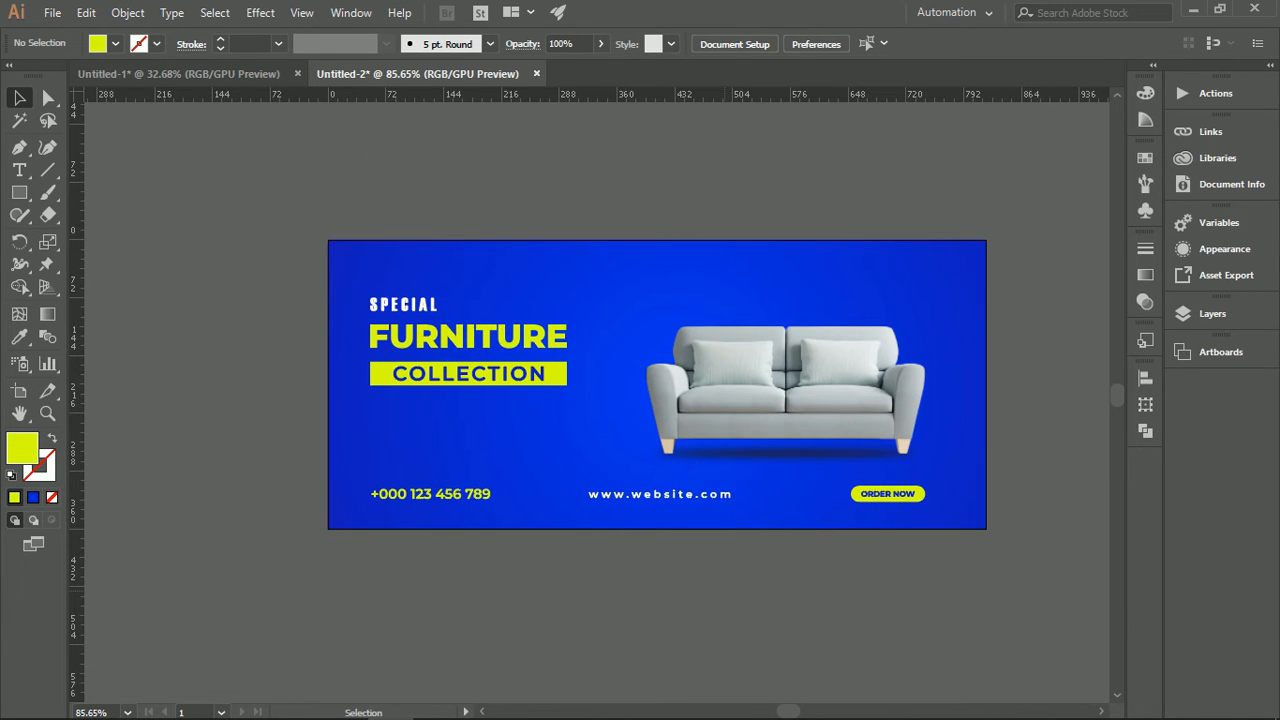
right_click(724, 292)
left_click(790, 441)
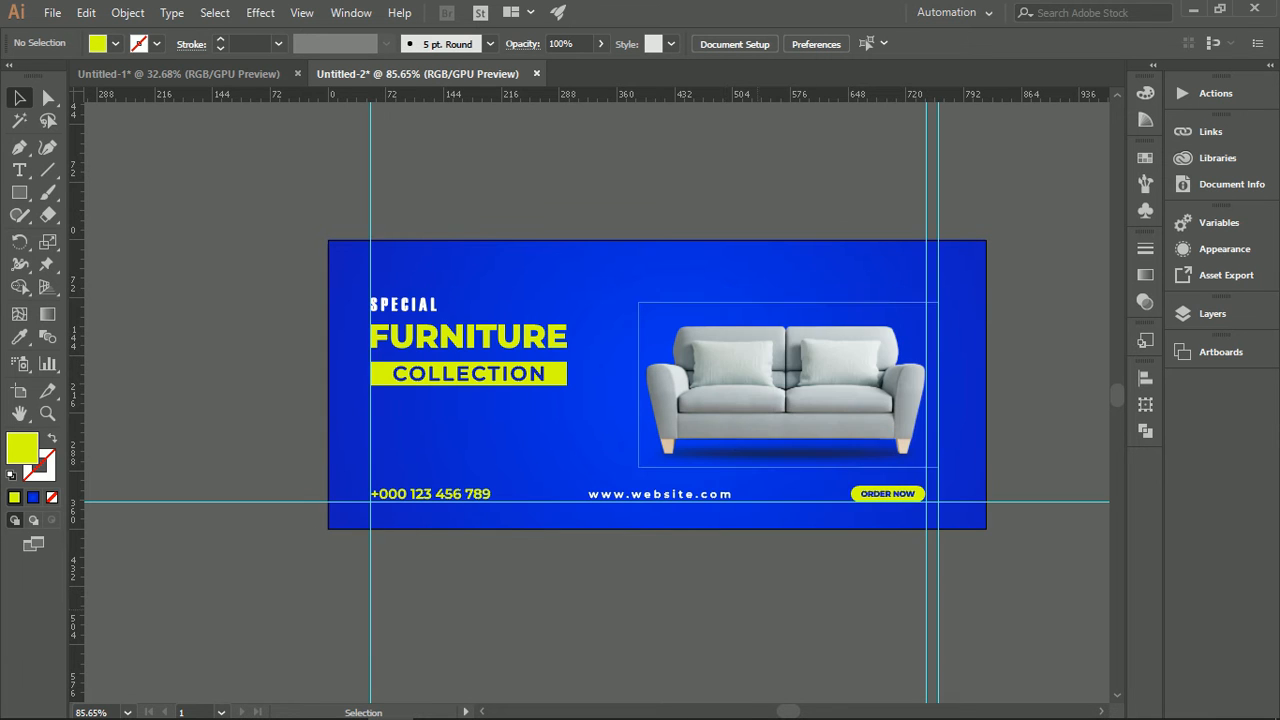
Step: Draw a yellow-green circle about 30 pt across left of the banner and duplicate it into an evenly spaced row of five
scroll(738, 619, "down", 5)
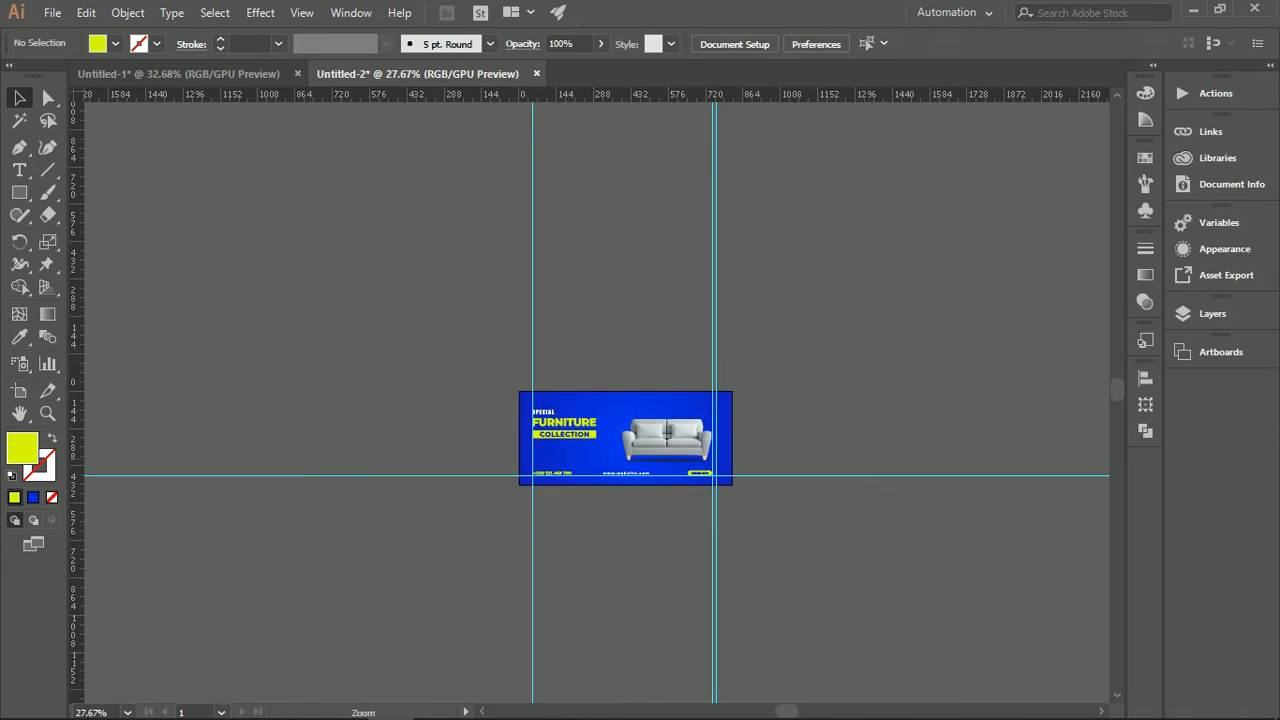
scroll(720, 613, "up", 6)
scroll(274, 407, "up", 2)
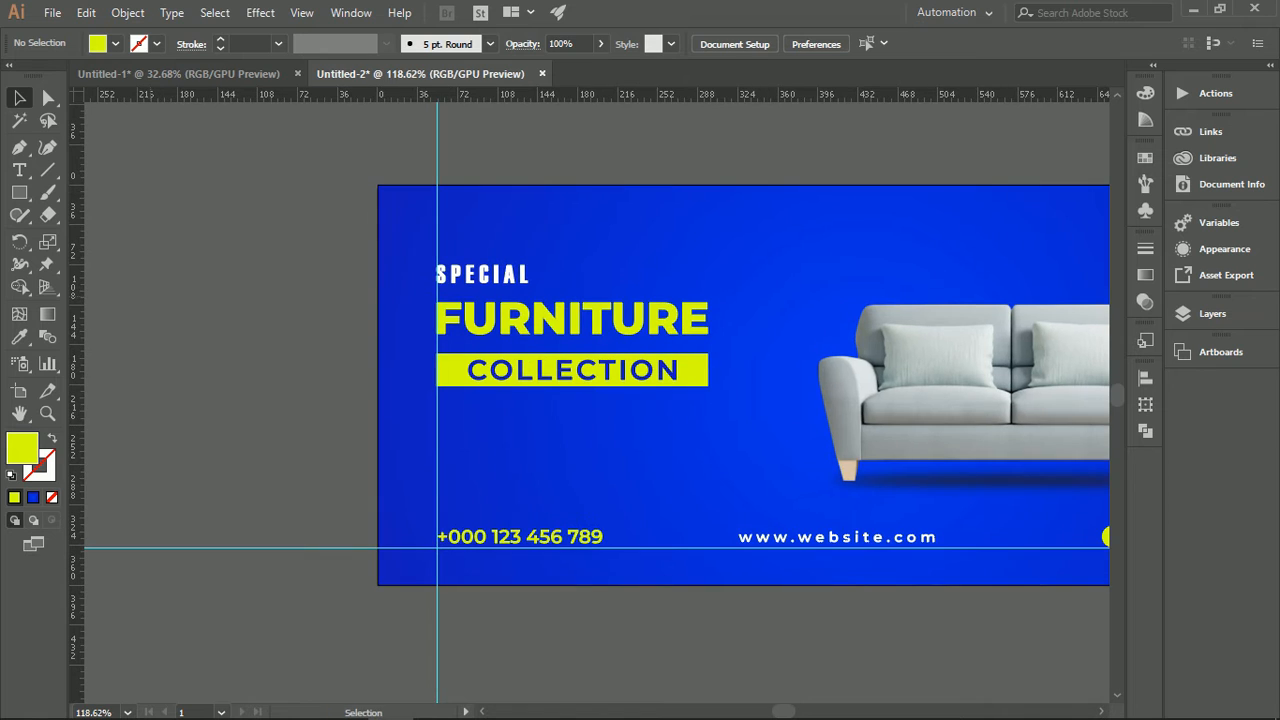
key("l")
left_click_drag(189, 319, 521, 323)
mouse_move(262, 364)
left_mouse_down()
mouse_move(314, 390)
mouse_move(280, 382)
mouse_move(300, 364)
mouse_move(353, 363)
left_mouse_up()
key("v")
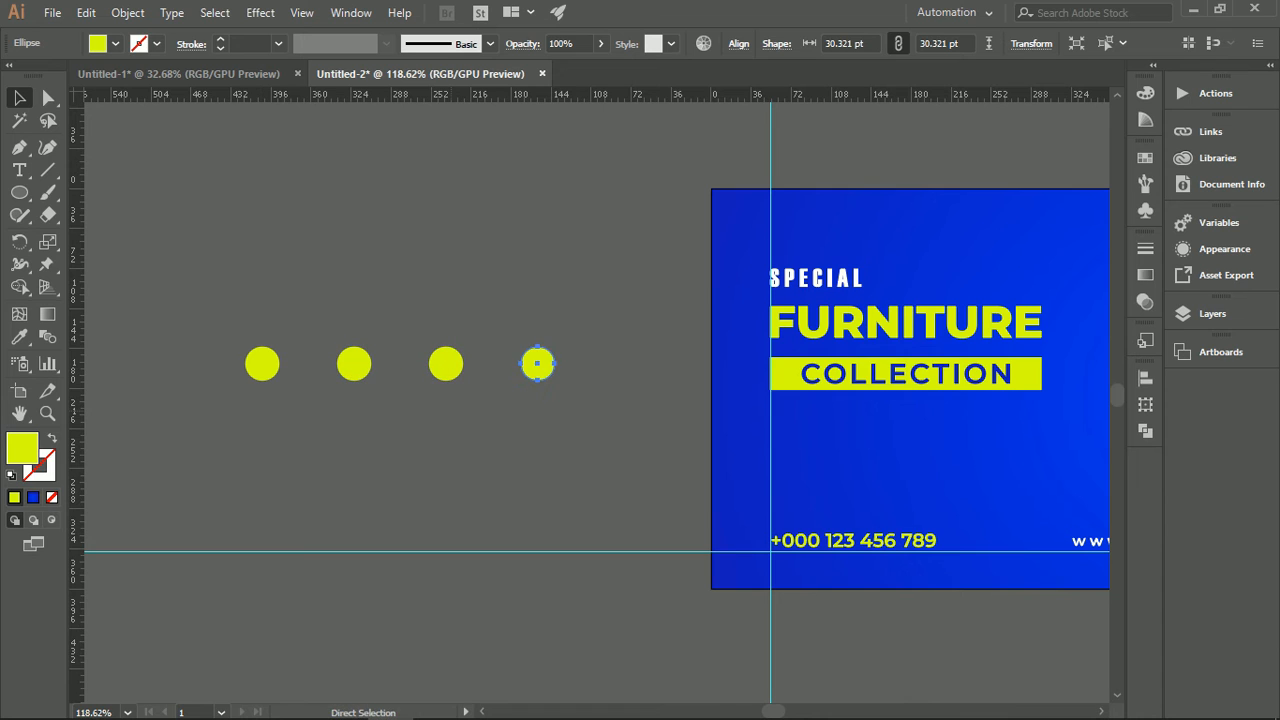
left_click(528, 464)
Step: Duplicate the row of circles twice downward to form a grid of three rows by five dots
scroll(528, 464, "down", 2)
left_click_drag(528, 464, 528, 396)
left_click_drag(280, 300, 599, 397)
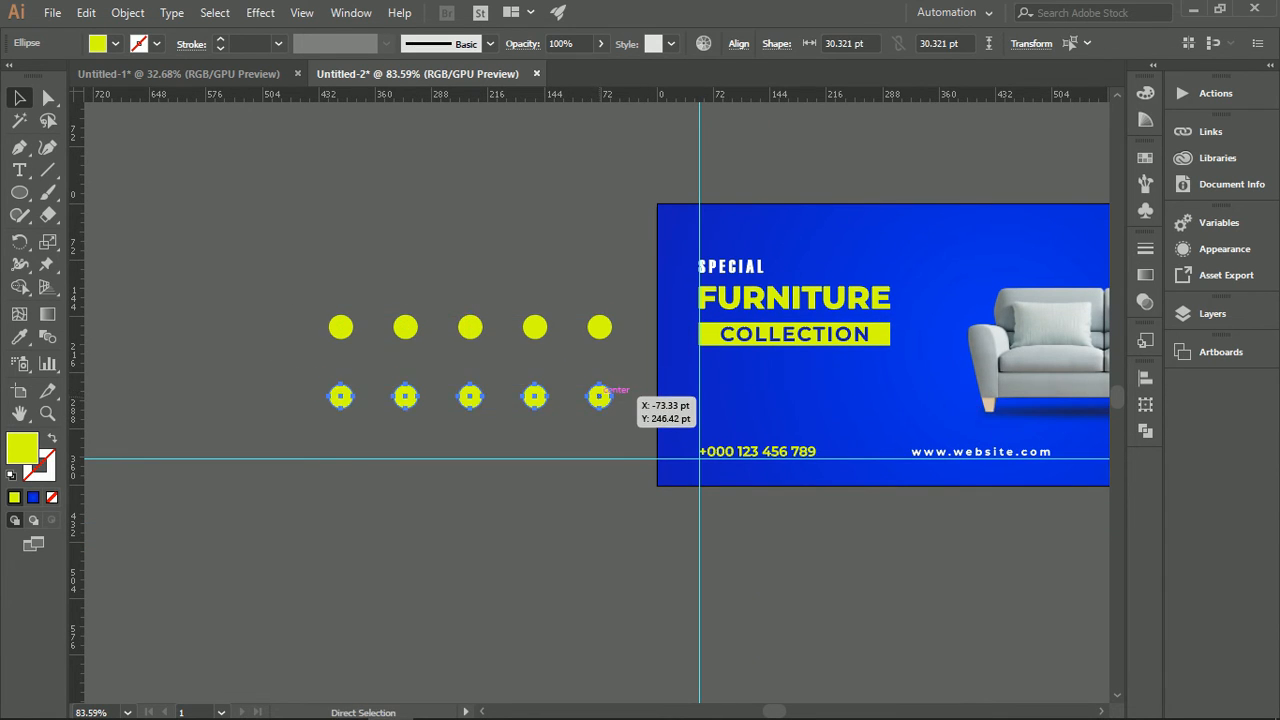
key("ctrl+d")
key("ctrl+shift+a")
Step: Scale the dot grid down to dots of about 4.9 pt and place it at the banner's upper-left edge, above SPECIAL
key("ctrl+a")
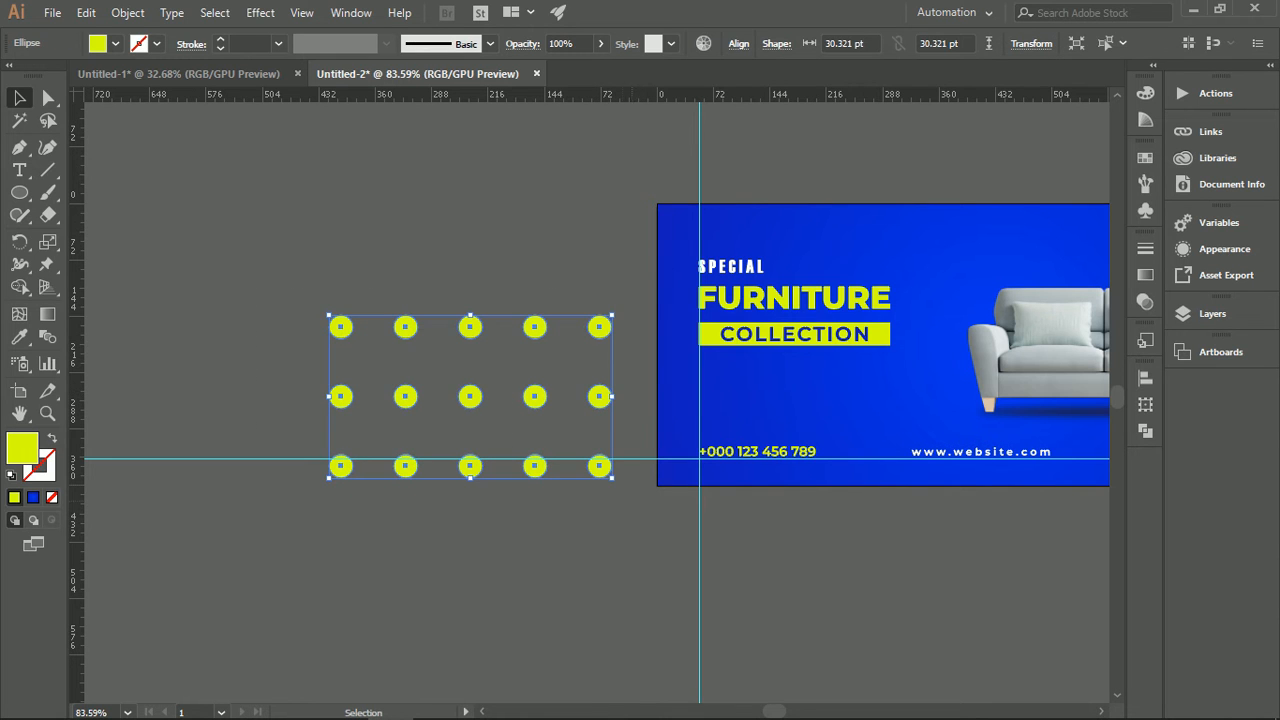
left_click_drag(612, 316, 540, 460)
scroll(580, 475, "up", 2)
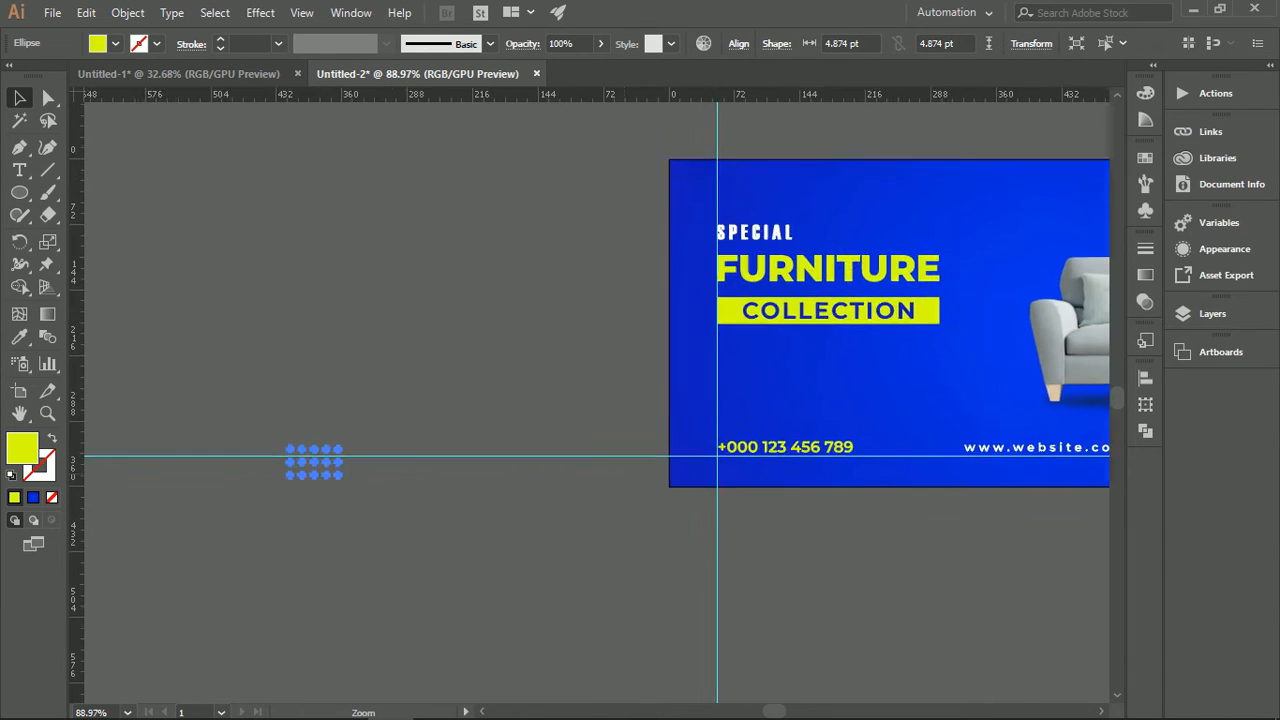
left_click_drag(318, 472, 733, 180)
key("ctrl+shift+a")
Step: Lower the opacity of the dot grid above SPECIAL to 80%
scroll(489, 309, "down", 3)
scroll(489, 309, "up", 3)
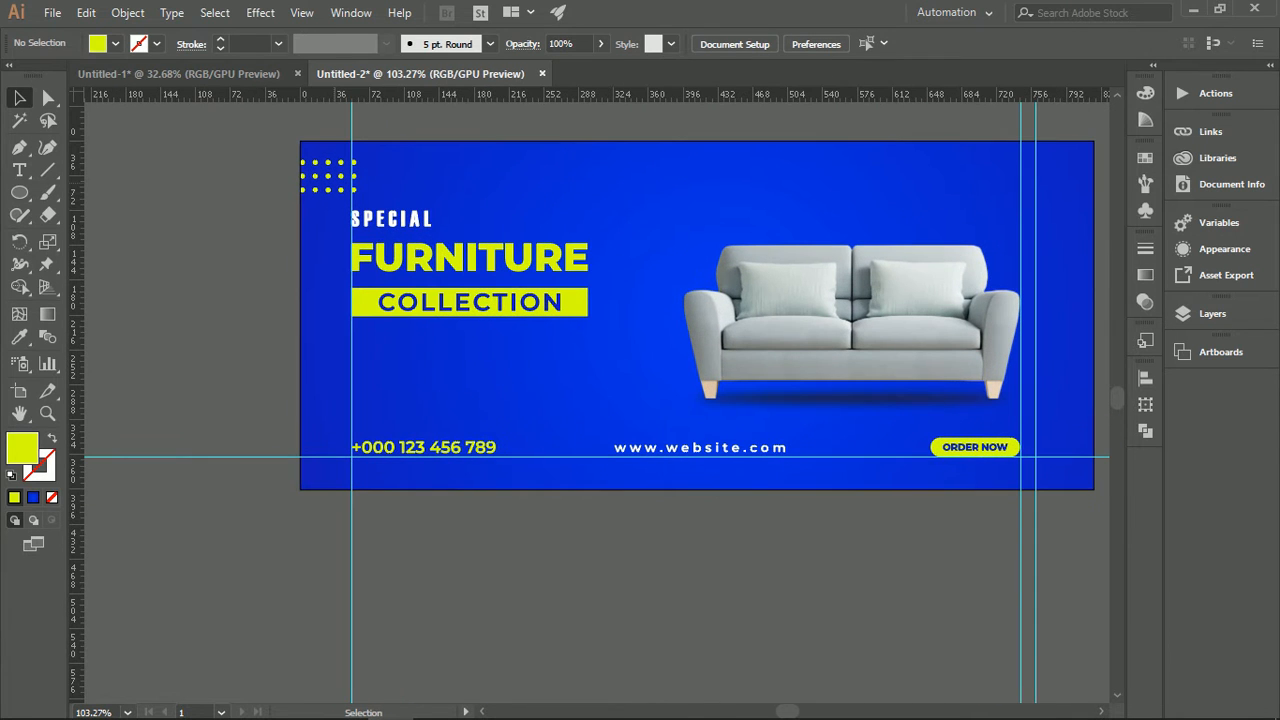
left_click_drag(328, 174, 370, 222)
left_click_drag(533, 246, 424, 250)
scroll(422, 250, "right", 1)
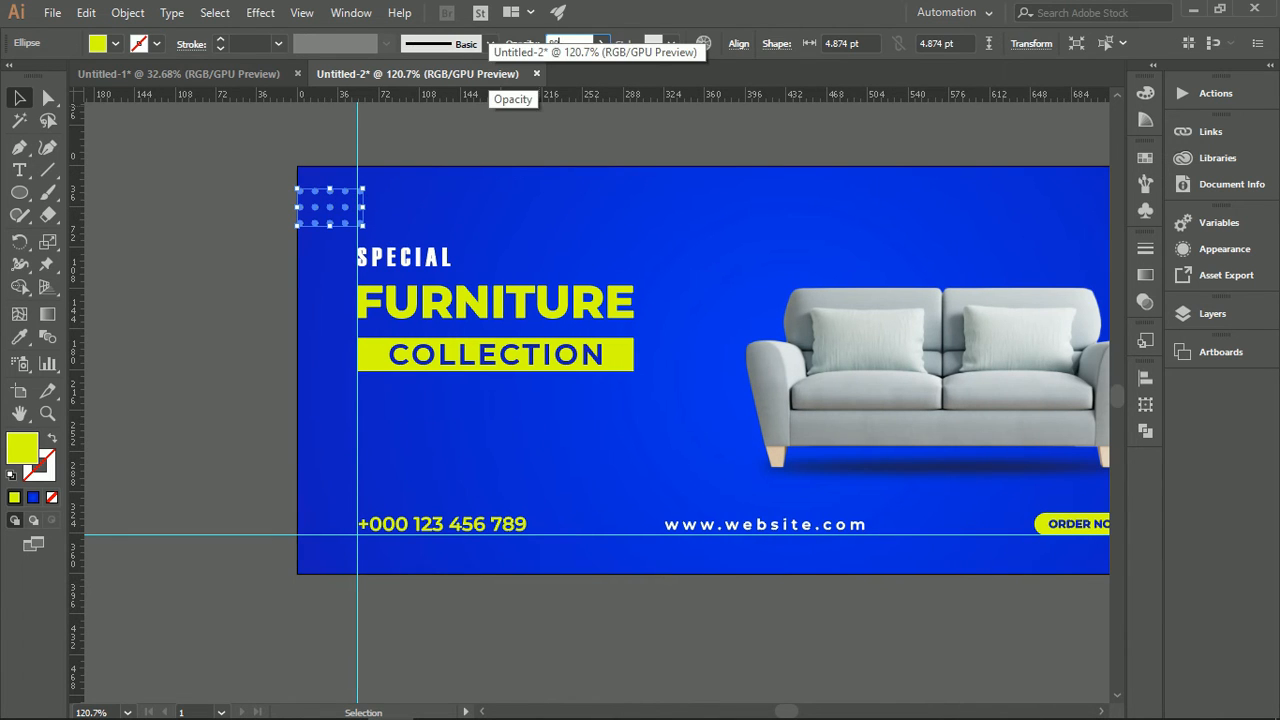
left_click(272, 201)
scroll(272, 201, "down", 3)
scroll(316, 206, "up", 3)
left_click(292, 189)
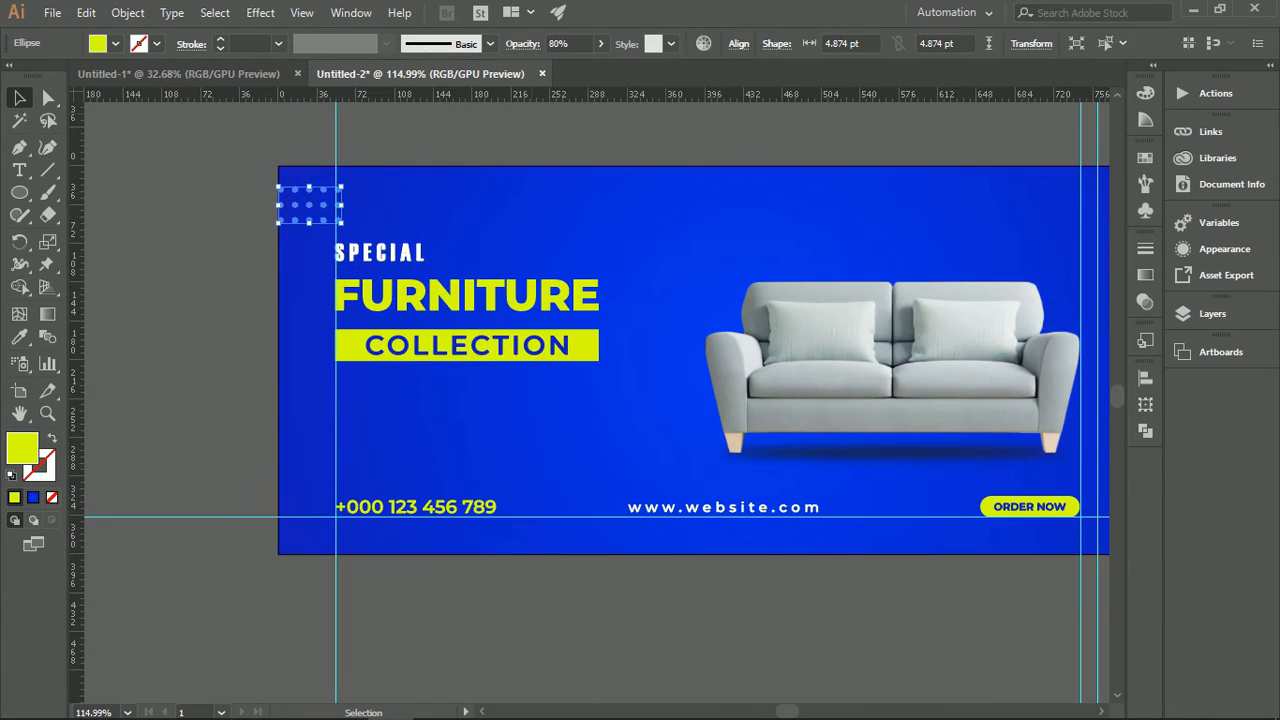
key("ctrl+shift+a")
Step: Duplicate the dot grid to the banner's lower-right edge beside the sofa and hide the guides
left_click_drag(589, 396, 477, 404)
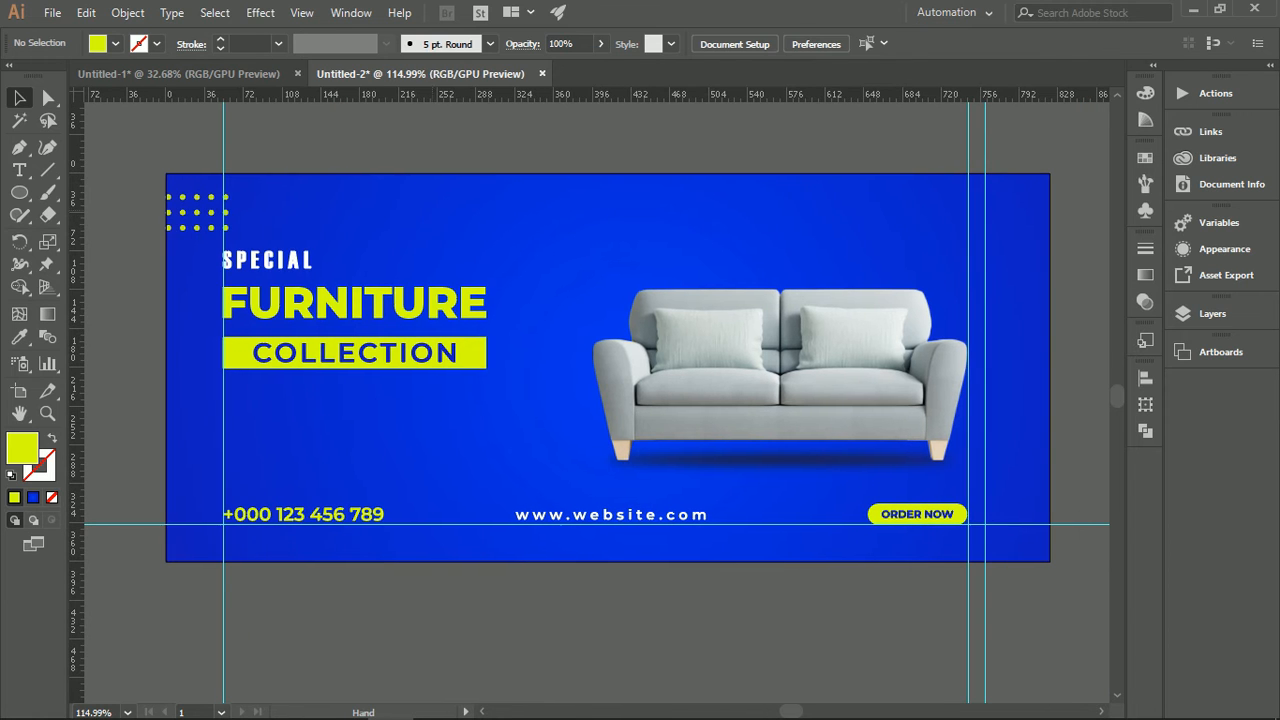
left_click_drag(199, 211, 1017, 466)
left_click(1084, 408)
left_click_drag(1084, 406, 1010, 406)
right_click(690, 556)
left_click(740, 405)
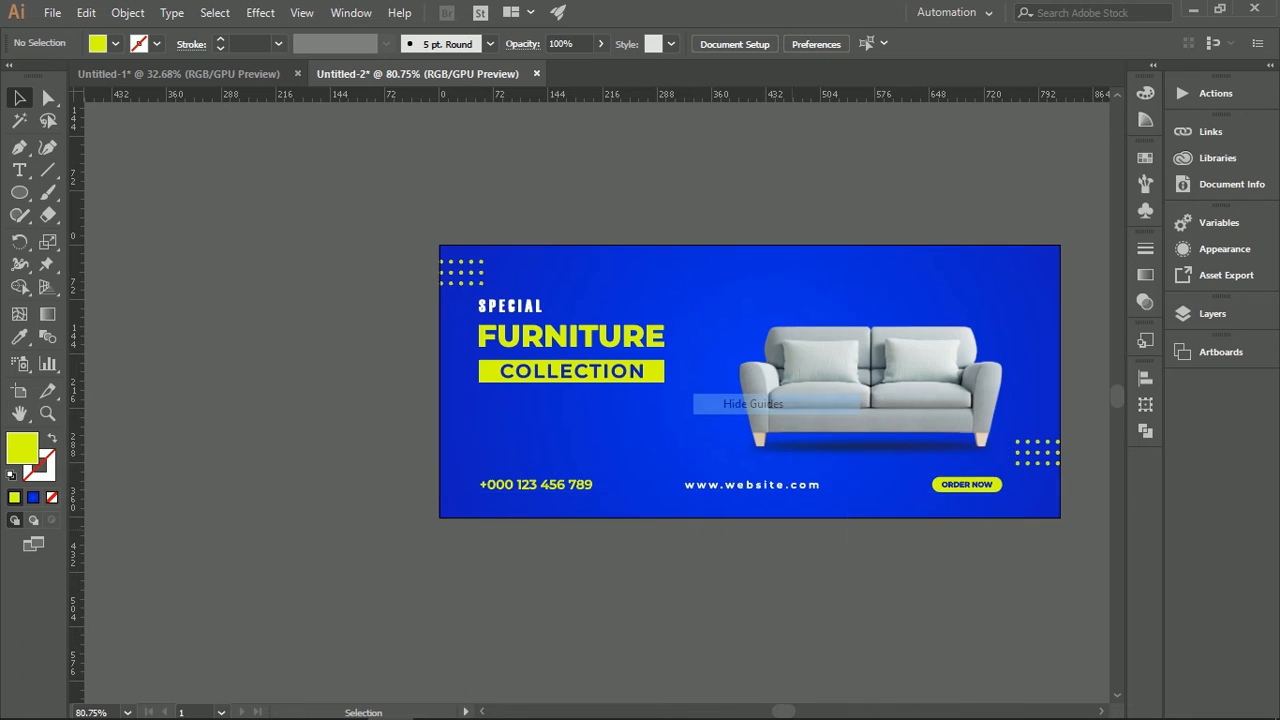
Step: Draw a straight diagonal yellow-green line with the Pen tool above the sofa's left side
left_click_drag(740, 405, 612, 409)
left_click_drag(589, 549, 625, 549)
left_click_drag(625, 549, 666, 537)
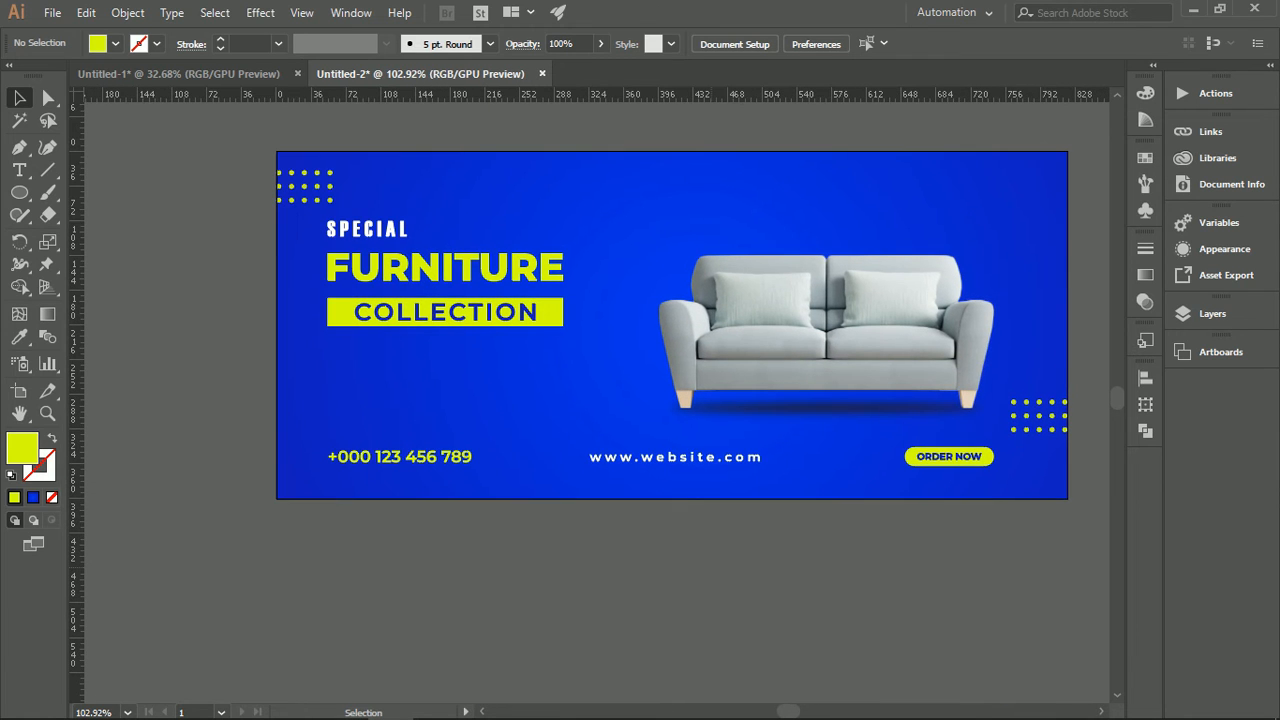
left_click(631, 267)
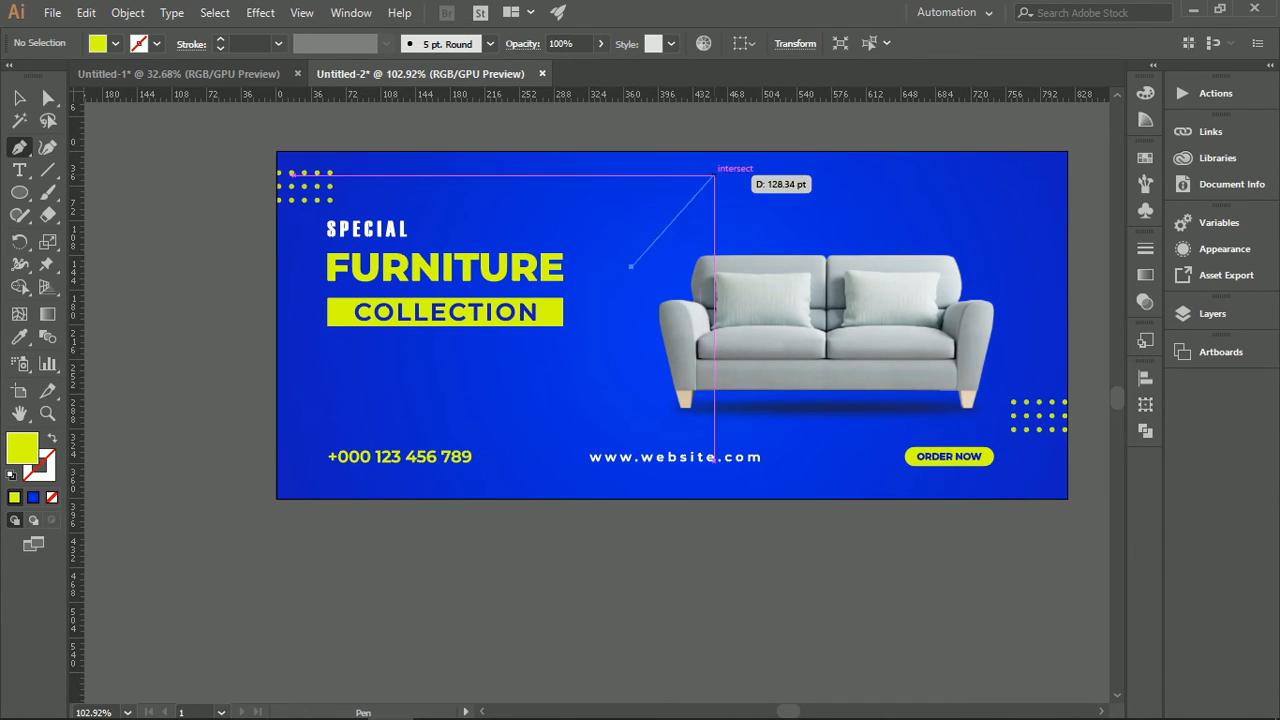
left_click(710, 175)
key("v")
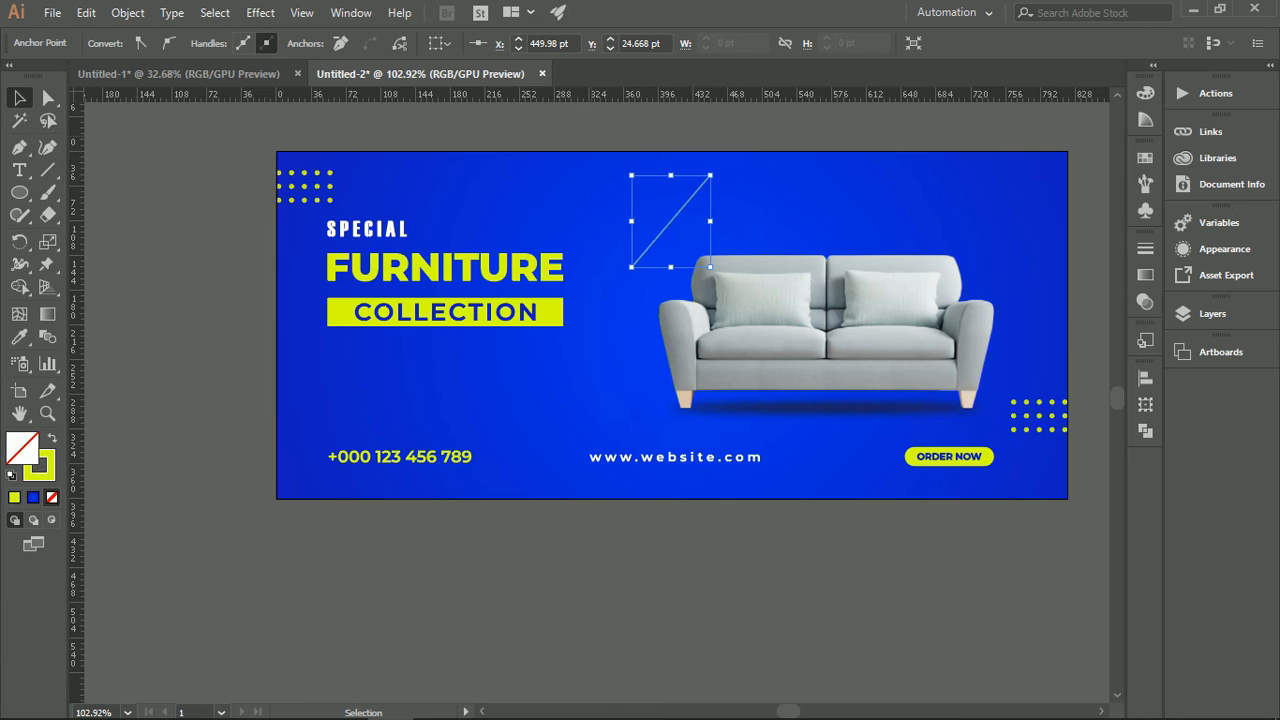
Step: Give the diagonal line a 2 pt stroke and a width profile that tapers to a point at both ends
key("ctrl+shift+a")
left_click(386, 43)
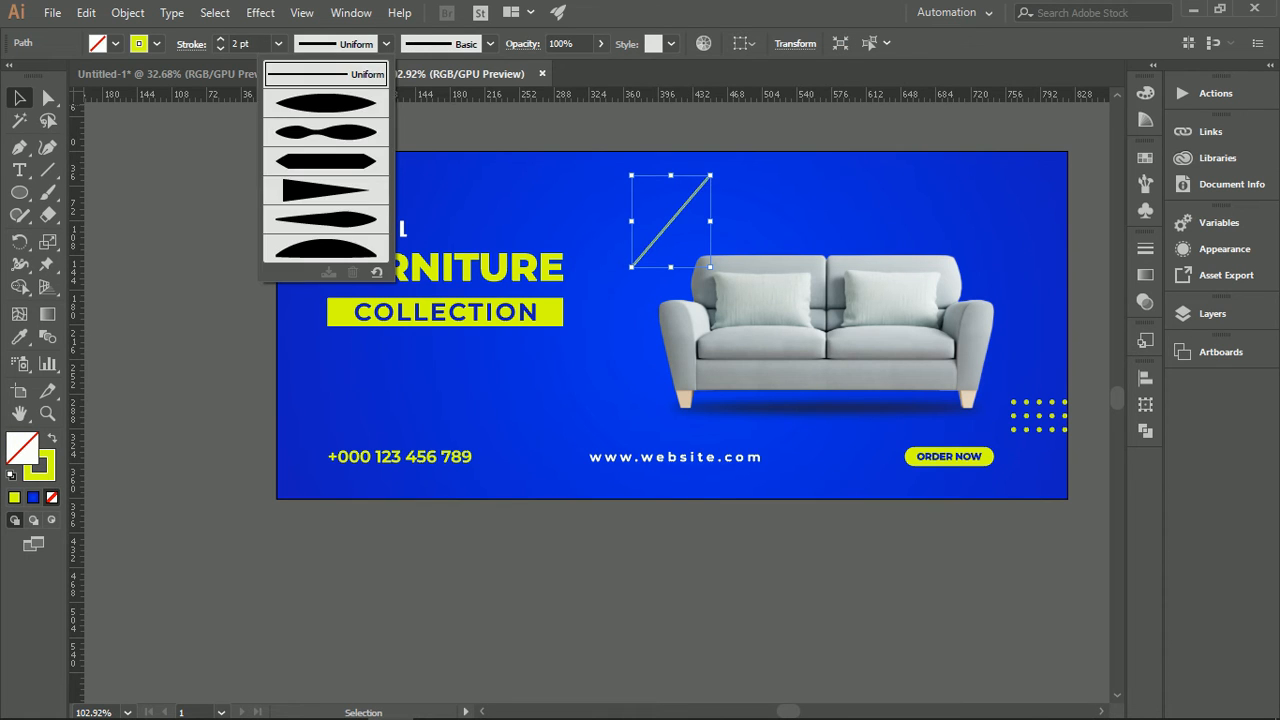
left_click(328, 219)
key("ctrl+shift+a")
Step: Duplicate and shorten the tapered line to form a cluster of three staggered diagonal lines beside the sofa
left_click_drag(663, 216, 700, 216)
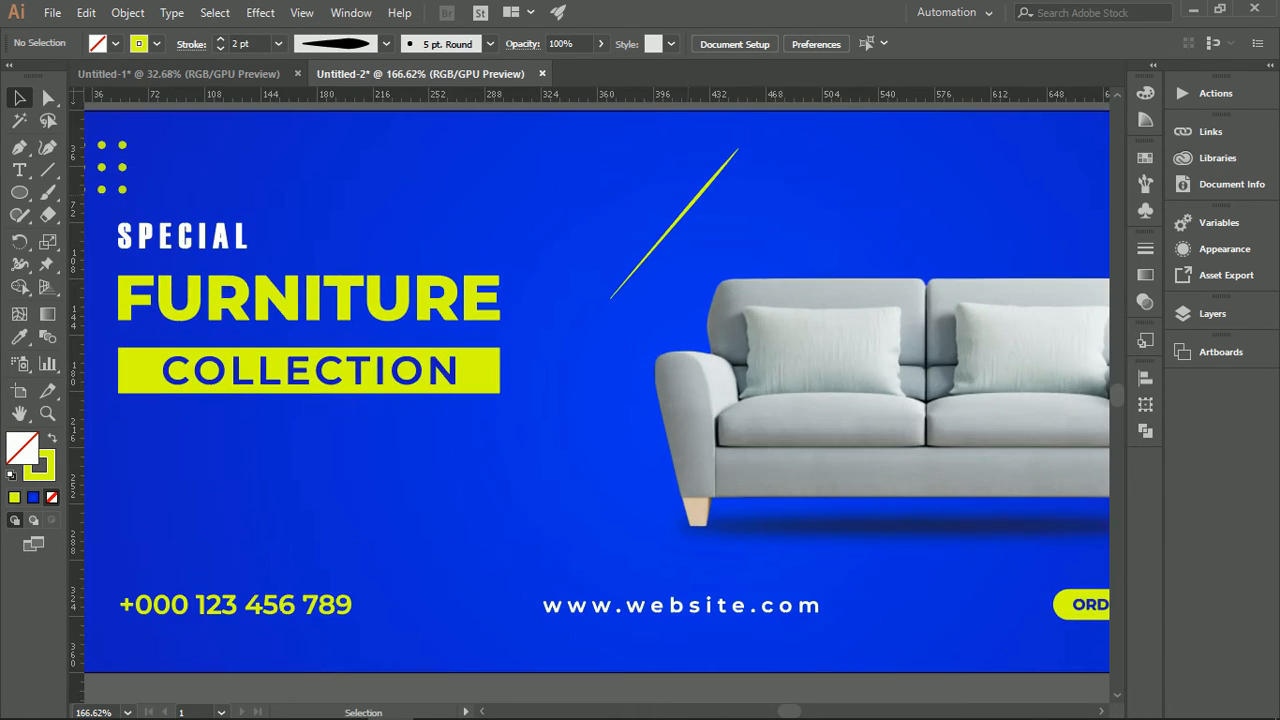
left_click(680, 218)
left_click_drag(739, 149, 656, 282)
key("ctrl+shift+a")
key("ctrl+0")
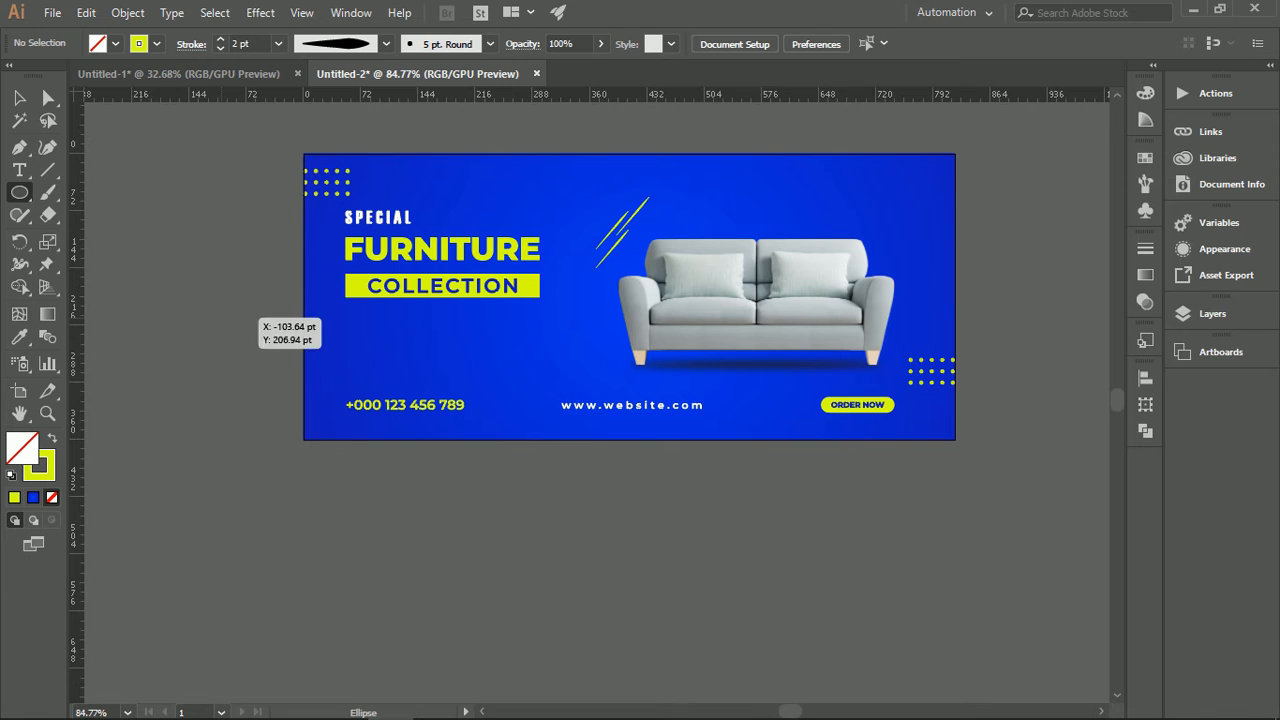
Step: Draw a small unfilled circle with a 1 pt yellow-green outline left of the banner and duplicate it into two overlapping rings
left_click_drag(222, 318, 245, 341)
key("v")
left_click(217, 357)
scroll(217, 357, "up", 3)
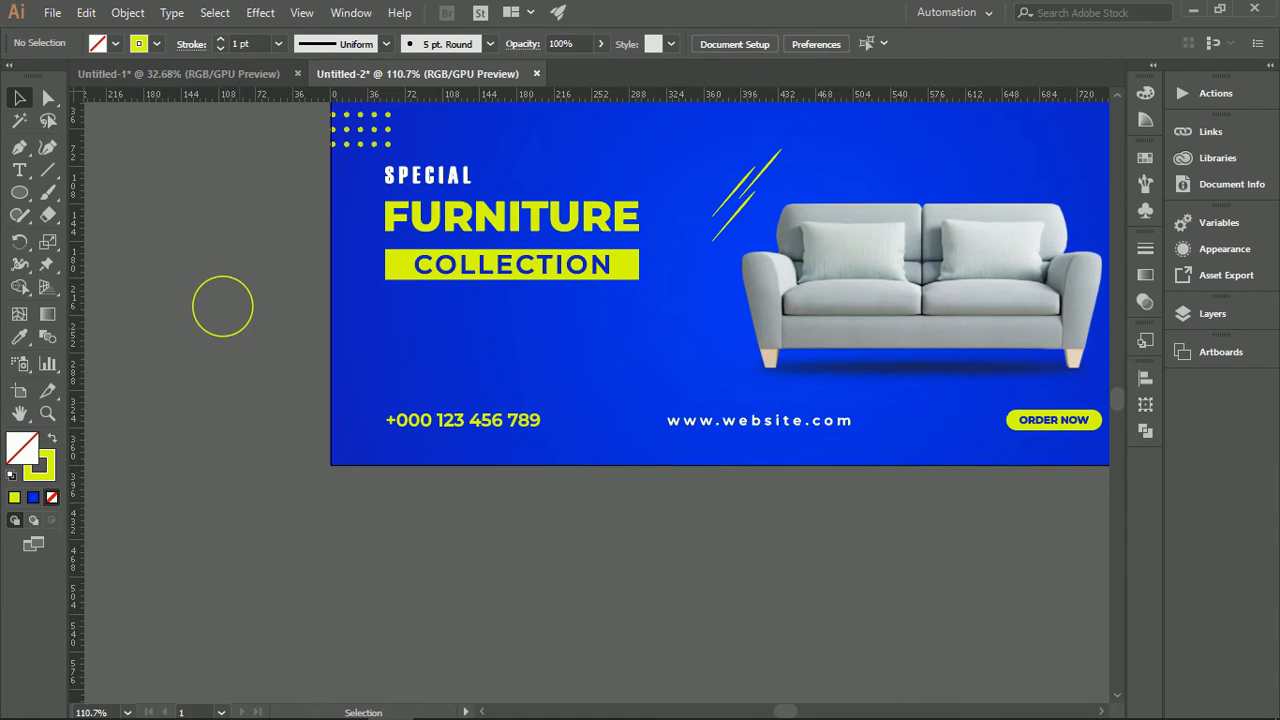
scroll(222, 306, "up", 5)
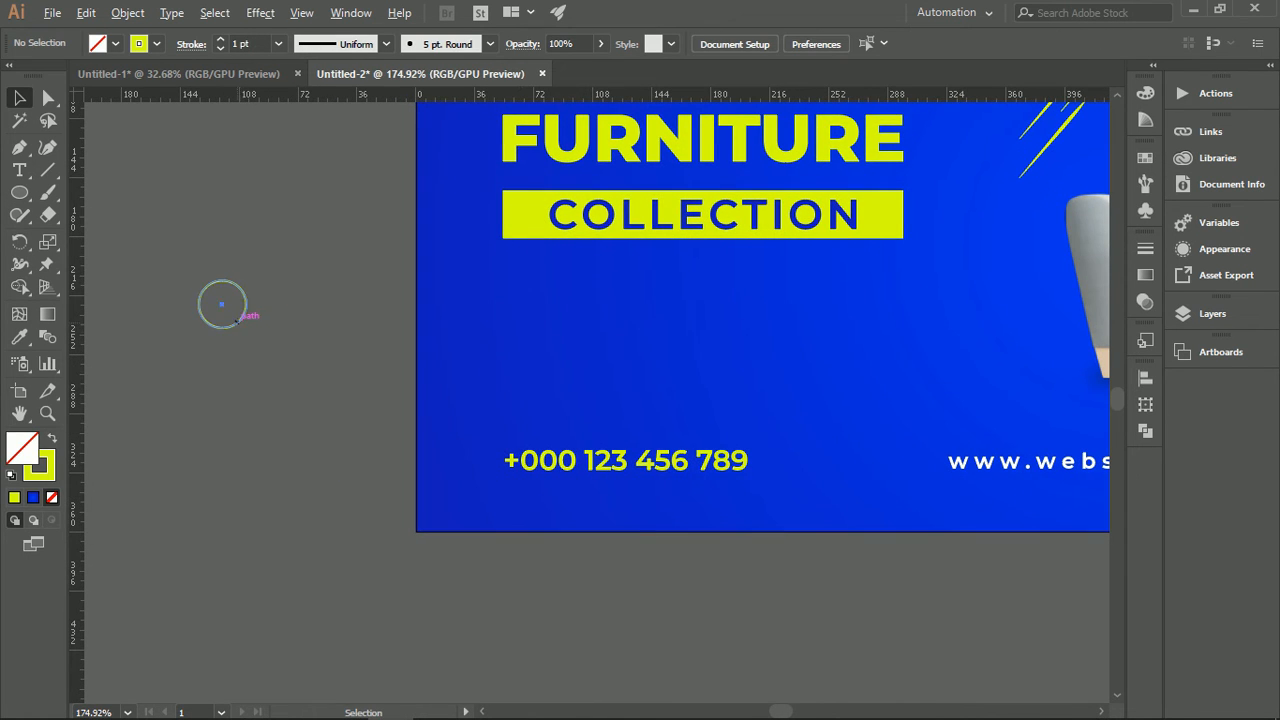
left_click_drag(258, 322, 258, 322)
scroll(292, 385, "down", 2)
Step: Place the small ring pair just below the COLLECTION bar and duplicate it above the sofa's right side
left_click_drag(292, 385, 441, 285)
scroll(516, 299, "up", 4)
scroll(477, 346, "down", 7)
left_click_drag(477, 346, 739, 257)
key("ctrl+shift+a")
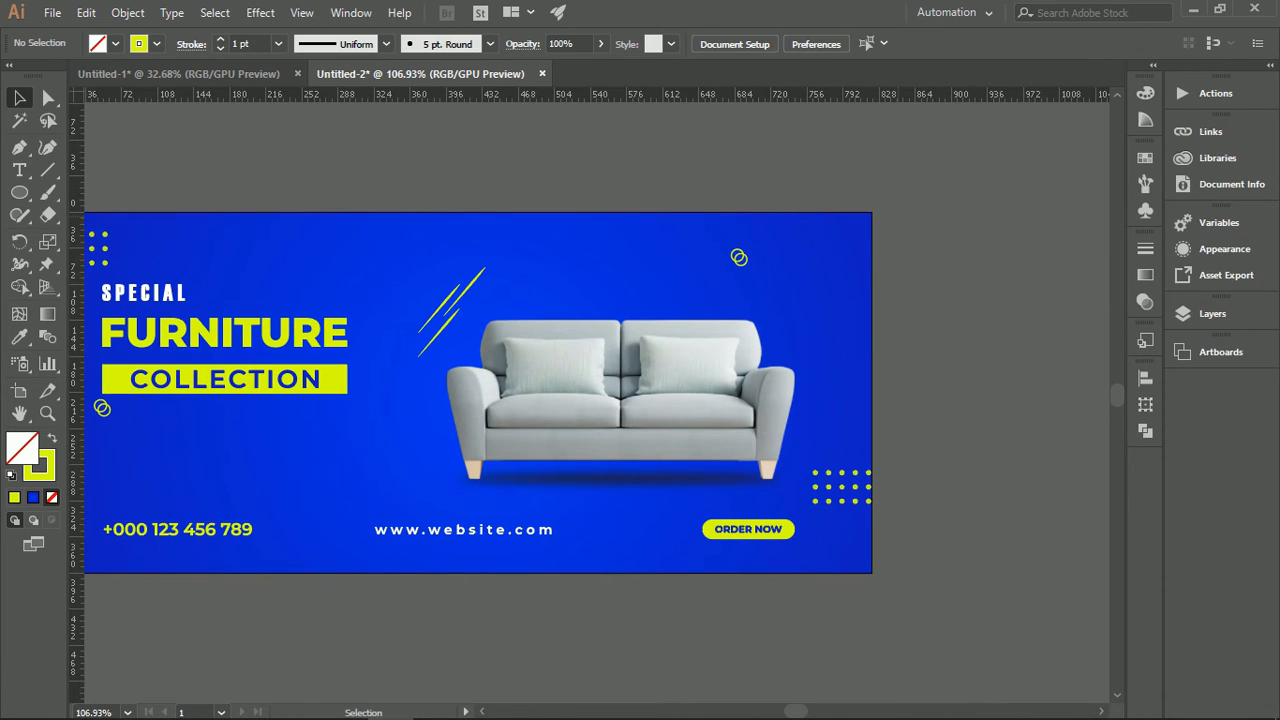
left_click_drag(985, 185, 886, 196)
right_click(886, 197)
left_click(930, 327)
right_click(908, 278)
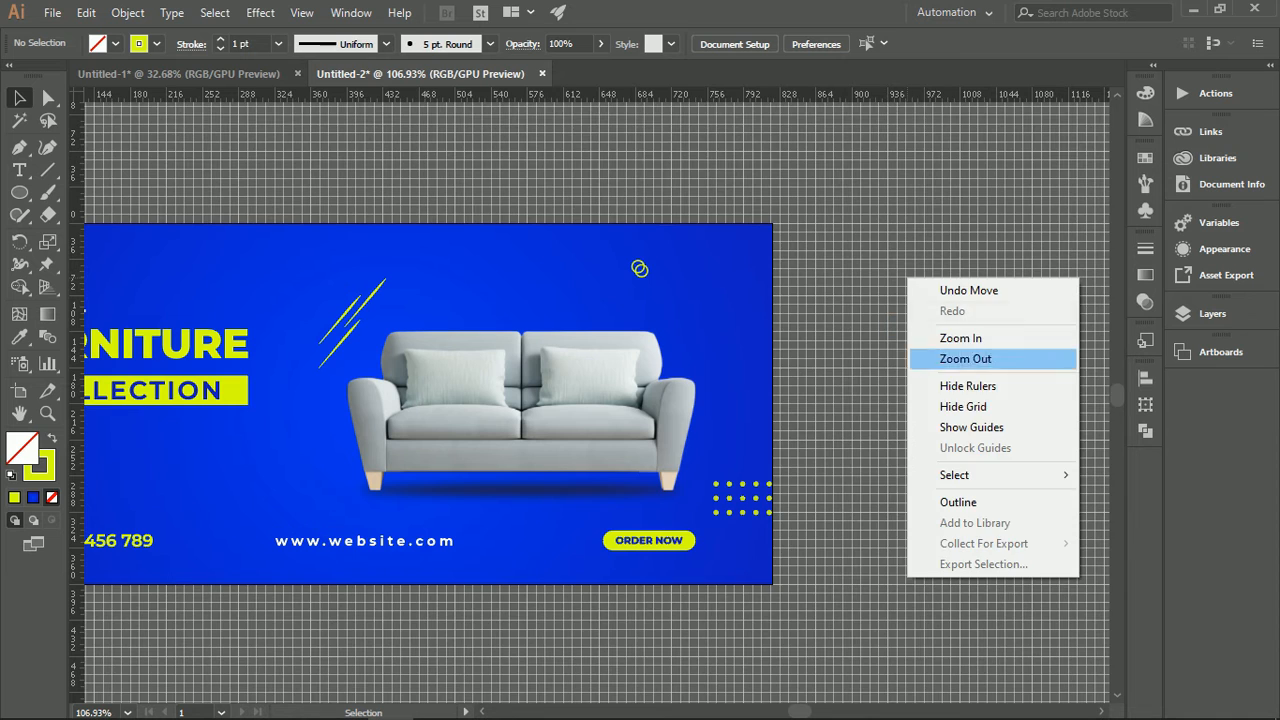
left_click(960, 407)
Step: Show the guides and move the upper ring pair into the banner's right margin, beyond the outer vertical guide
key("ctrl+z")
right_click(868, 205)
left_click(931, 354)
key("ctrl+space")
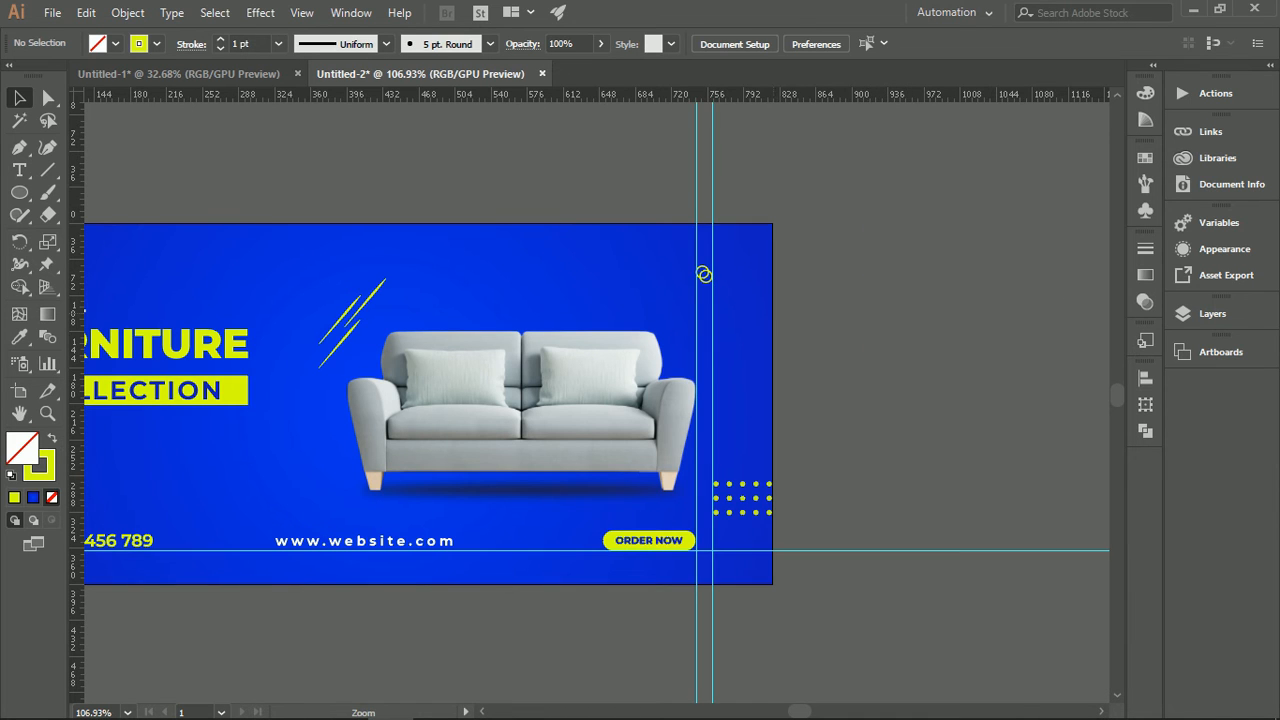
left_click_drag(774, 314, 812, 314)
left_click(686, 262)
left_click_drag(676, 258, 600, 325)
key("ctrl+shift+a")
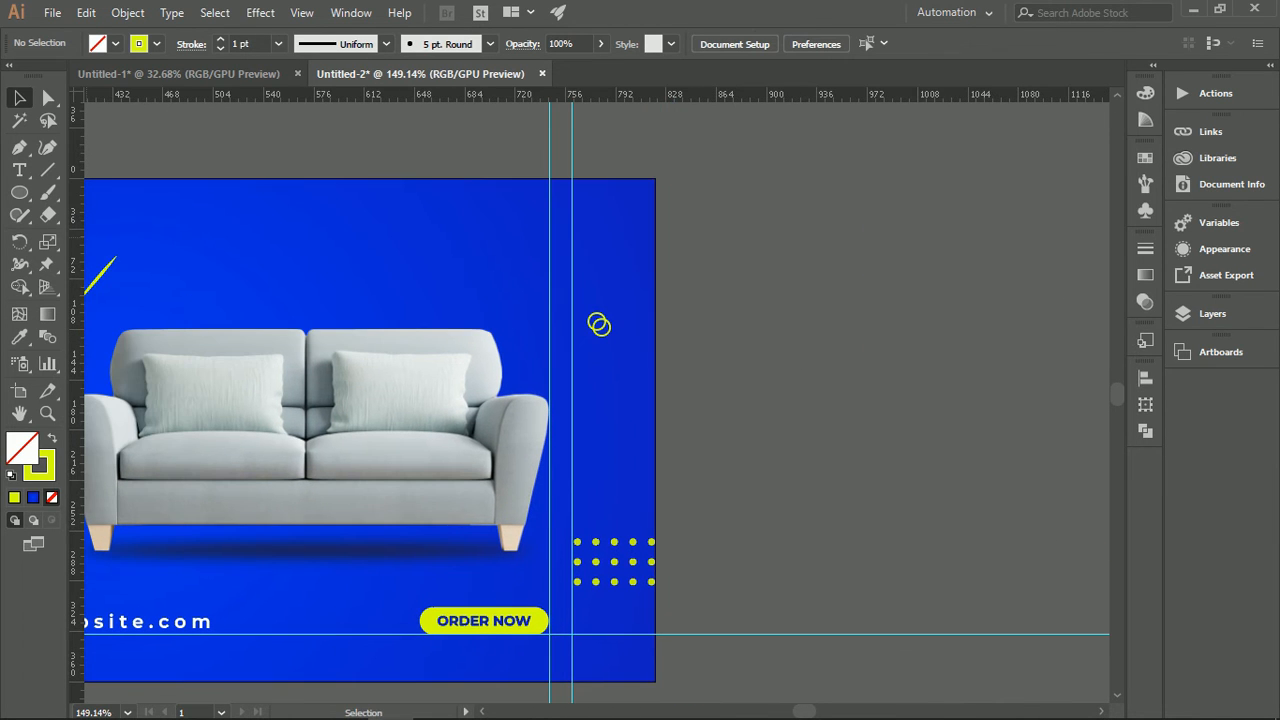
Step: Draw a five-pointed star right of the banner and give it a yellow-green fill without a stroke
left_click(19, 192)
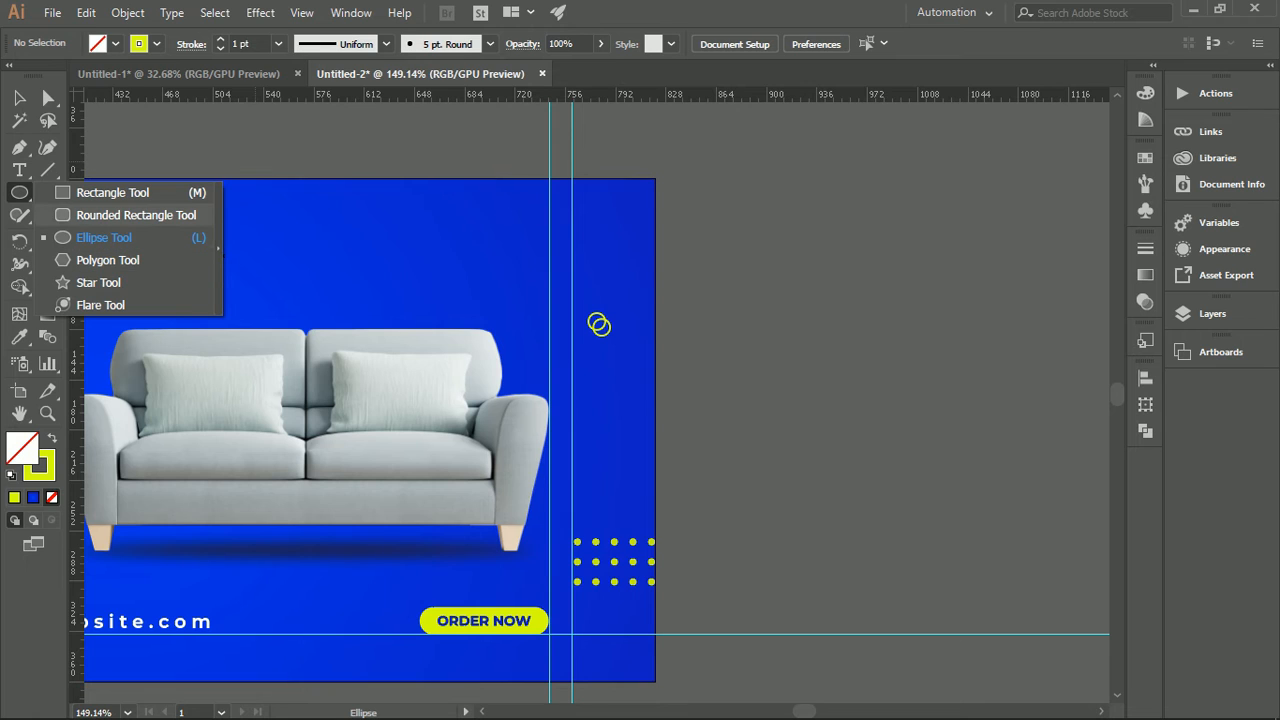
left_click(98, 282)
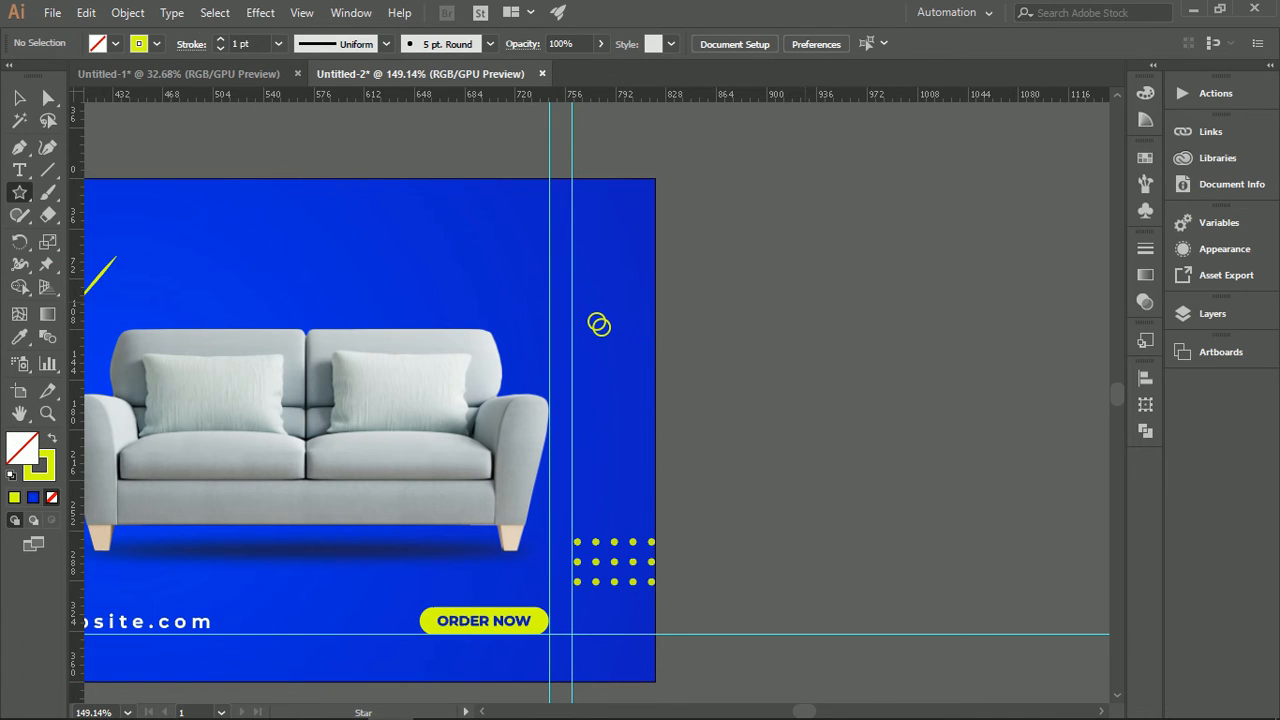
mouse_move(840, 346)
left_mouse_down()
mouse_move(750, 356)
mouse_move(768, 378)
mouse_move(757, 385)
left_mouse_up()
key("shift+x")
key("v")
Step: Place a white-filled circle about 54 pt across behind the star
left_click(846, 342)
scroll(844, 341, "up", 2)
left_click(97, 43)
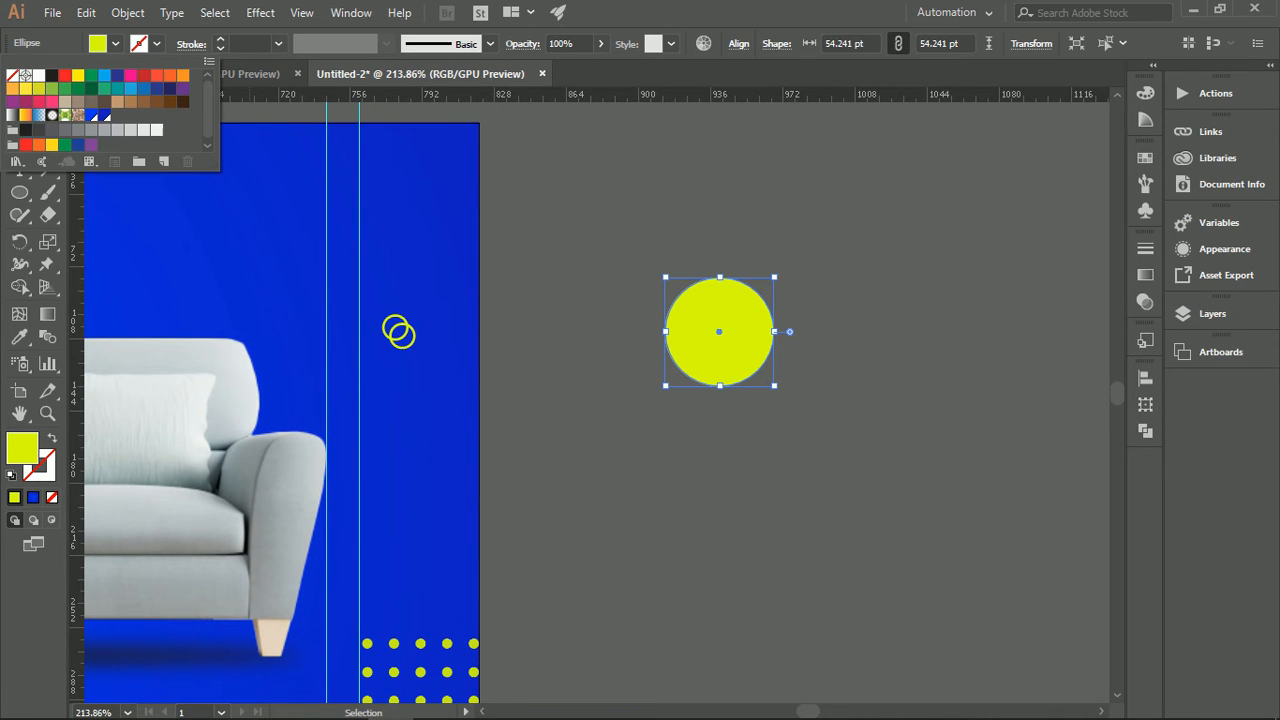
left_click(34, 78)
right_click(696, 308)
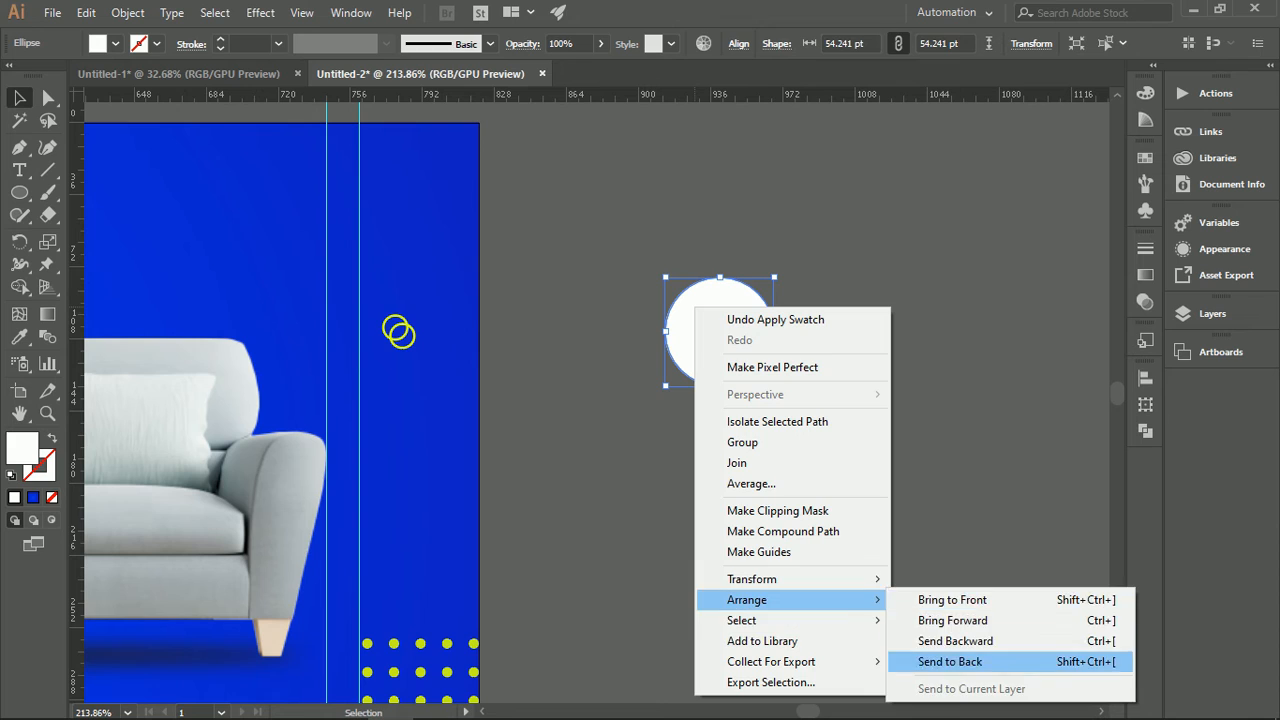
left_click(960, 661)
left_click(719, 330)
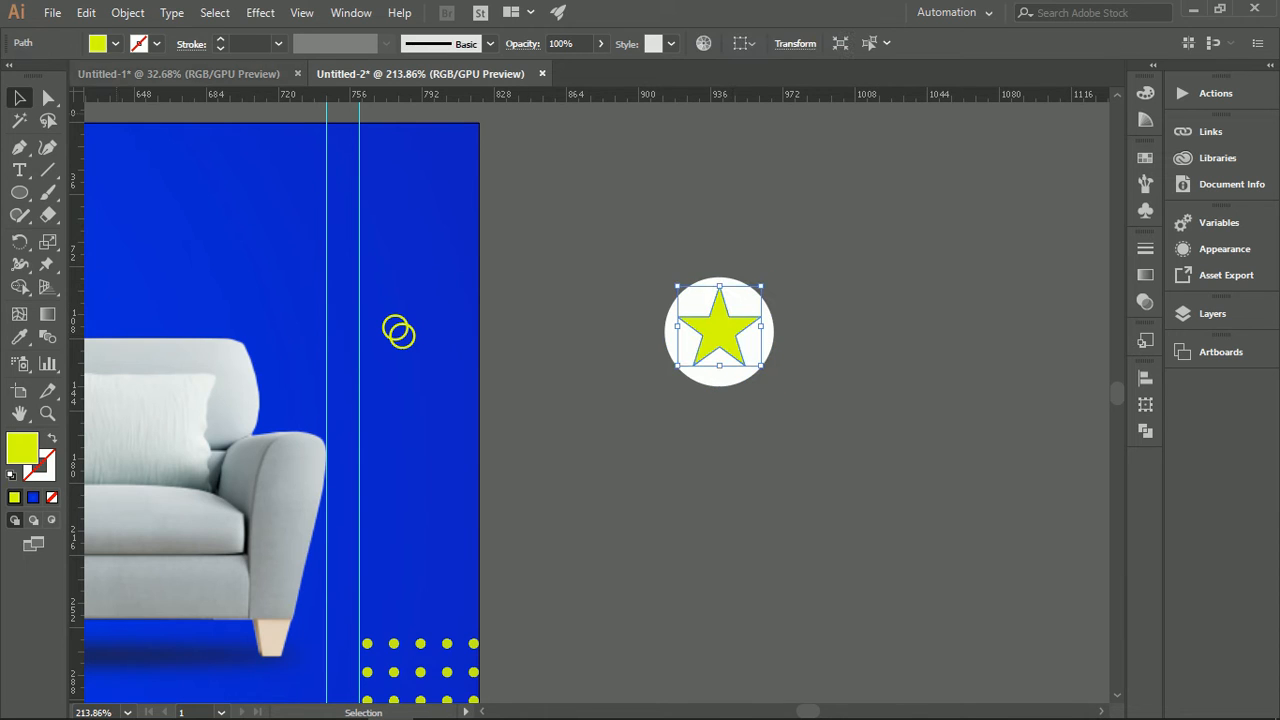
Step: Fill the star with the blue swatch
left_click(115, 43)
left_click(104, 115)
key("ctrl+shift+a")
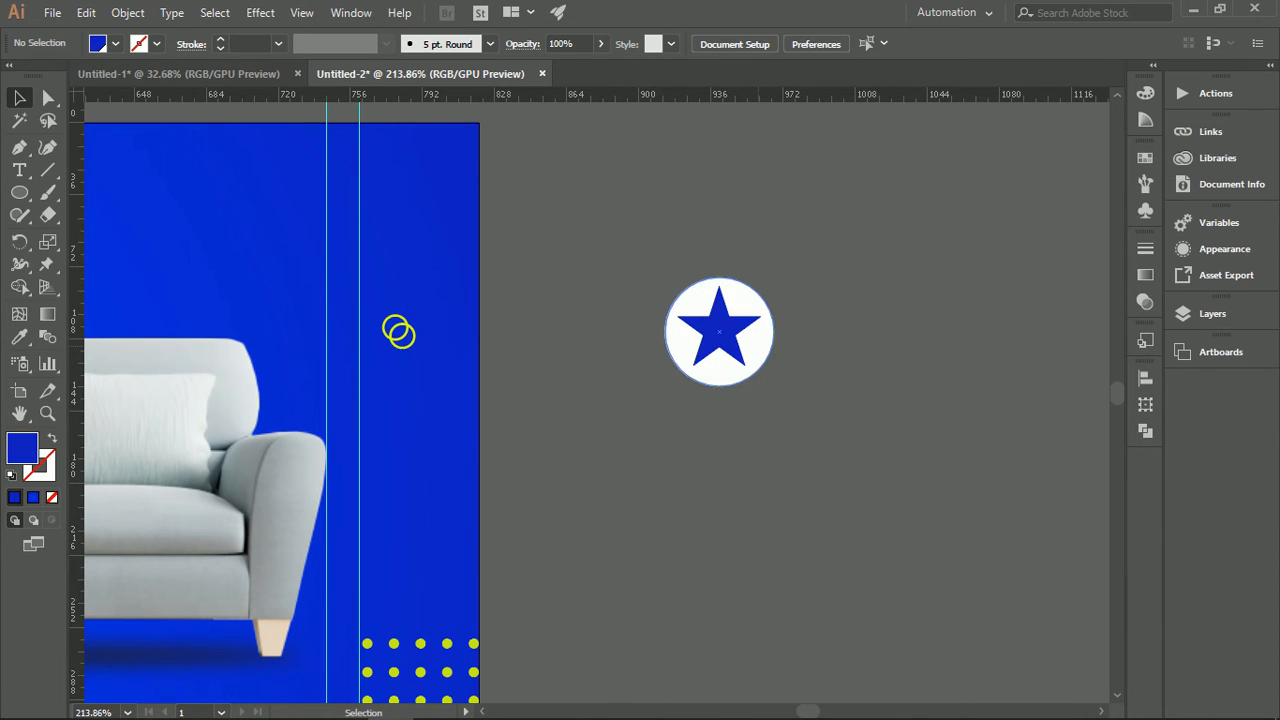
Step: Recolour the circle behind the star with the yellow-green sampled from the ring pair
left_click(755, 346)
left_click(115, 43)
key("Escape")
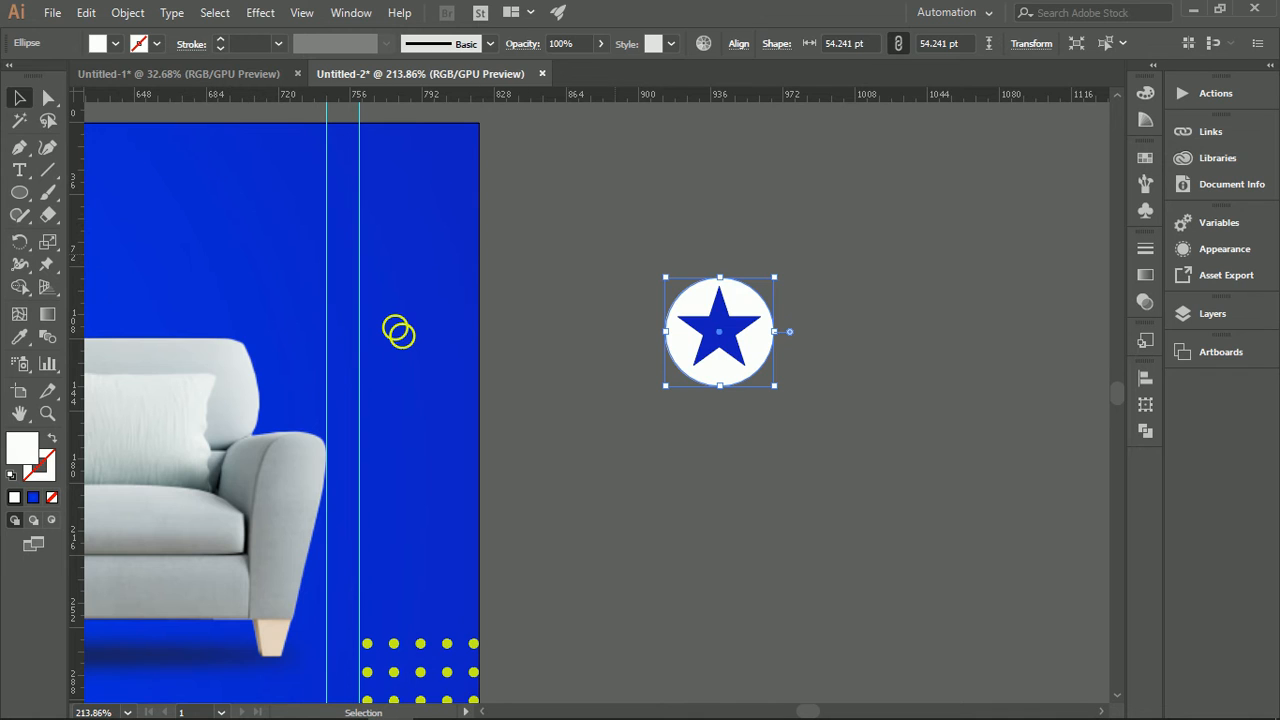
key("i")
left_click(398, 336)
key("v")
key("shift+x")
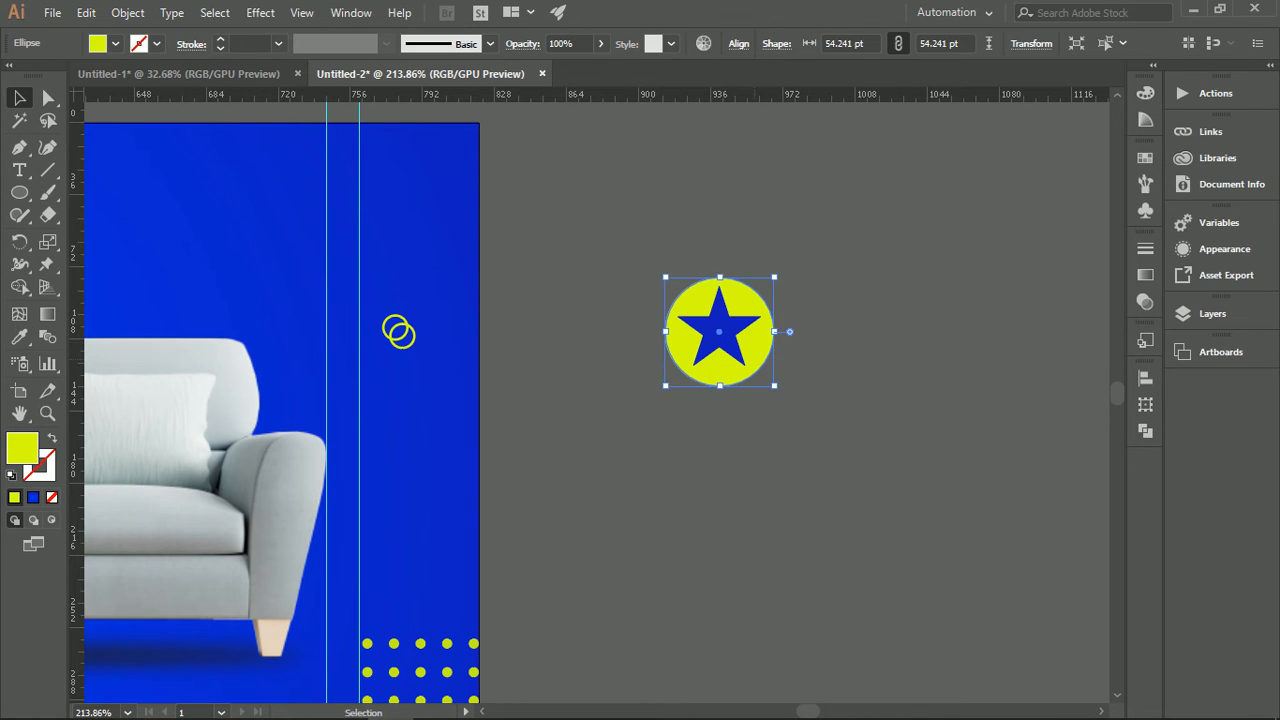
key("ctrl+shift+a")
Step: Scale the blue star down proportionally inside the yellow-green circle
scroll(780, 362, "down", 1)
left_click_drag(780, 362, 670, 352)
left_click_drag(566, 272, 644, 358)
scroll(644, 358, "up", 4)
key("ctrl+shift+a")
left_click(600, 283)
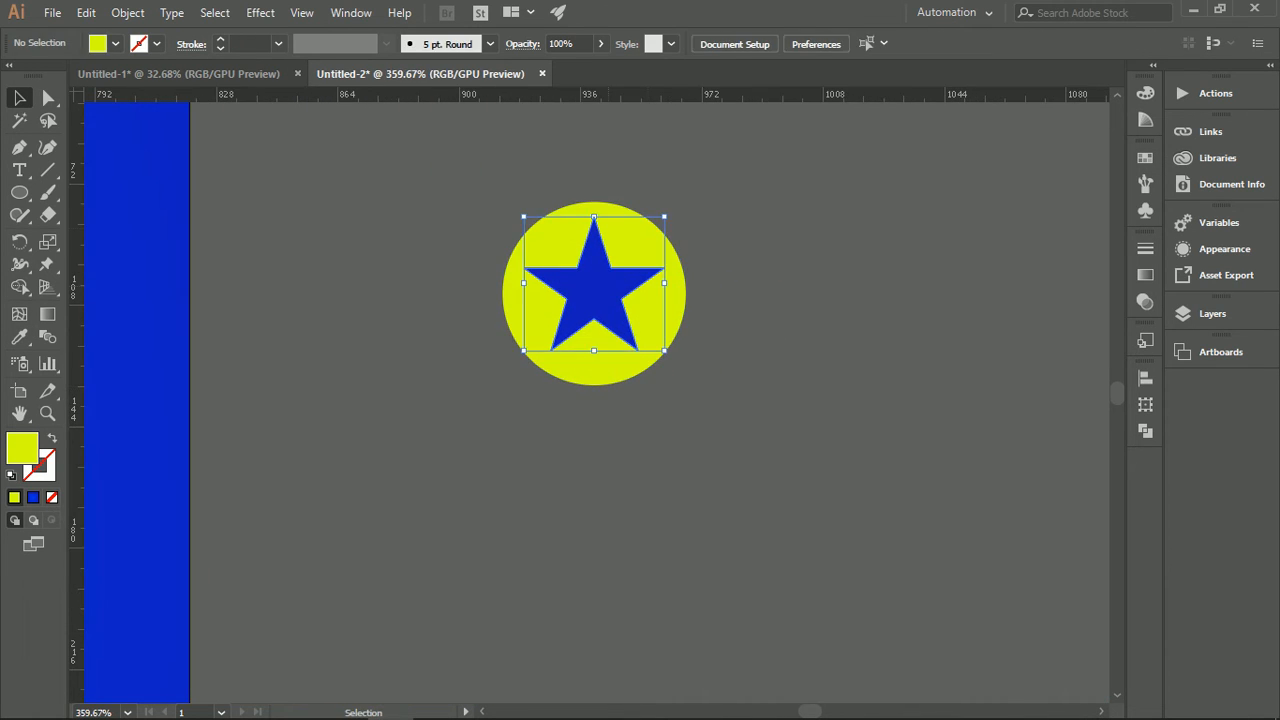
left_click_drag(665, 216, 590, 320)
key("ctrl+shift+a")
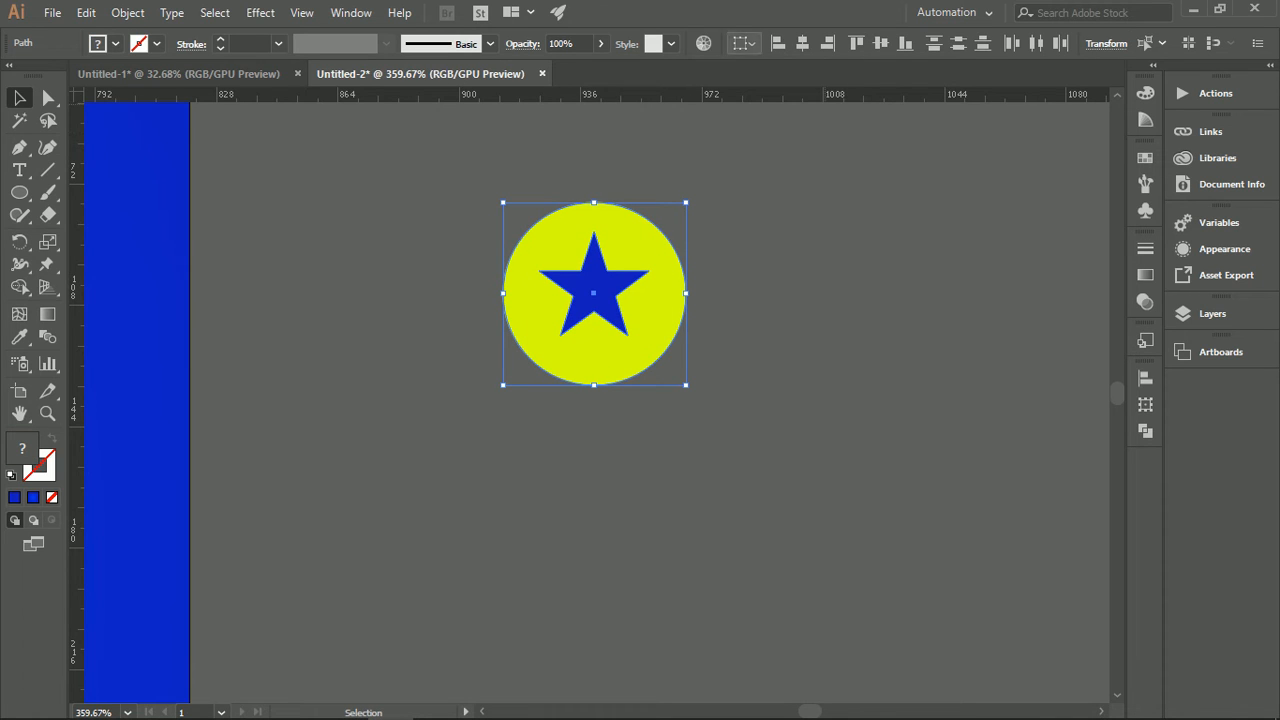
Step: Align the star and the circle to each other's centres horizontally and vertically
left_click(802, 43)
left_click(880, 43)
key("ctrl+shift+a")
left_click_drag(673, 387, 606, 387)
left_click_drag(606, 387, 650, 387)
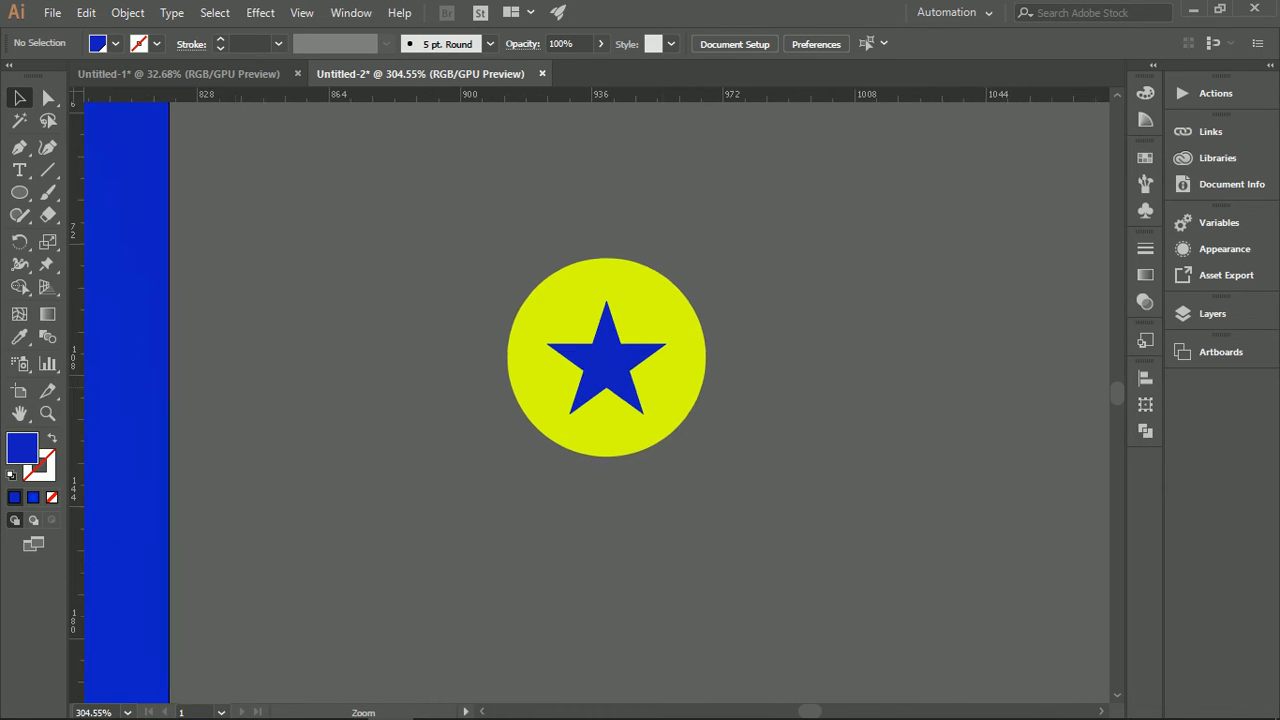
Step: Punch the star out of the circle with the Pathfinder Exclude operation
key("ctrl+a")
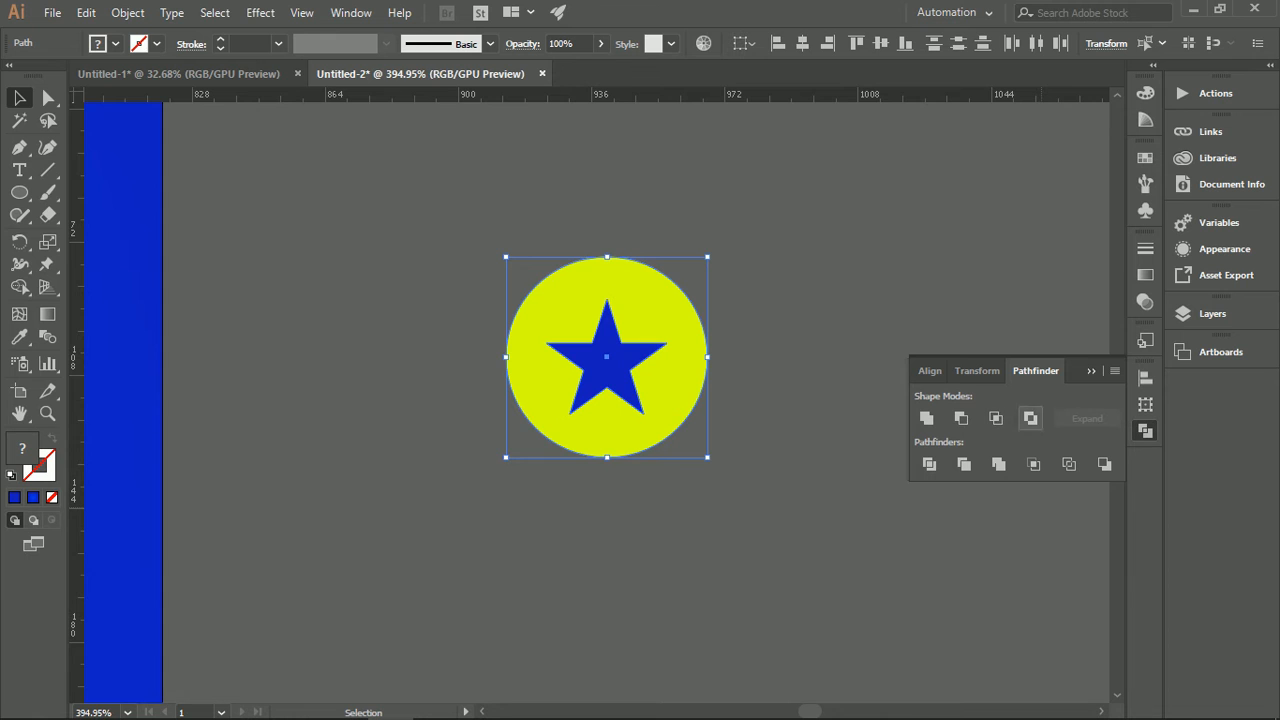
left_click(1030, 418)
left_click(1091, 371)
scroll(953, 427, "down", 3)
left_click_drag(953, 427, 1047, 259)
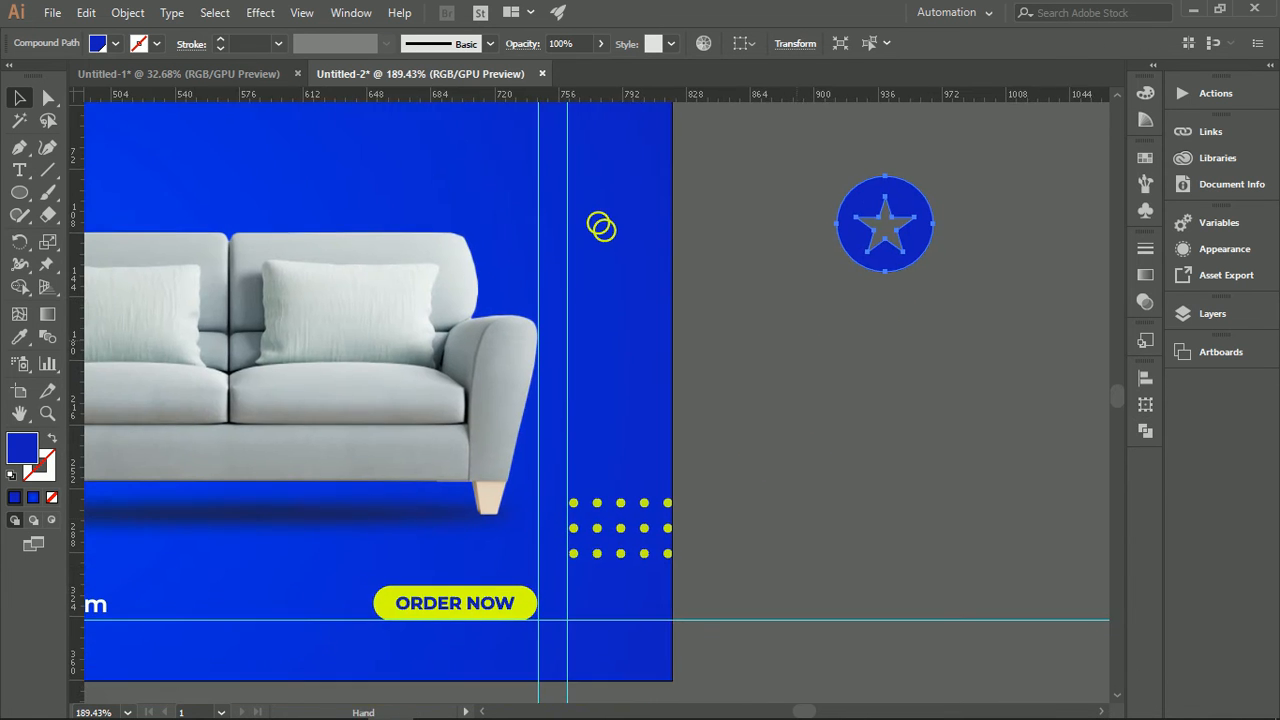
Step: Recolour the star badge with the yellow-green sampled from the ORDER NOW button
scroll(628, 565, "up", 2)
left_click(466, 620)
key("v")
left_click(879, 429)
scroll(879, 429, "down", 5)
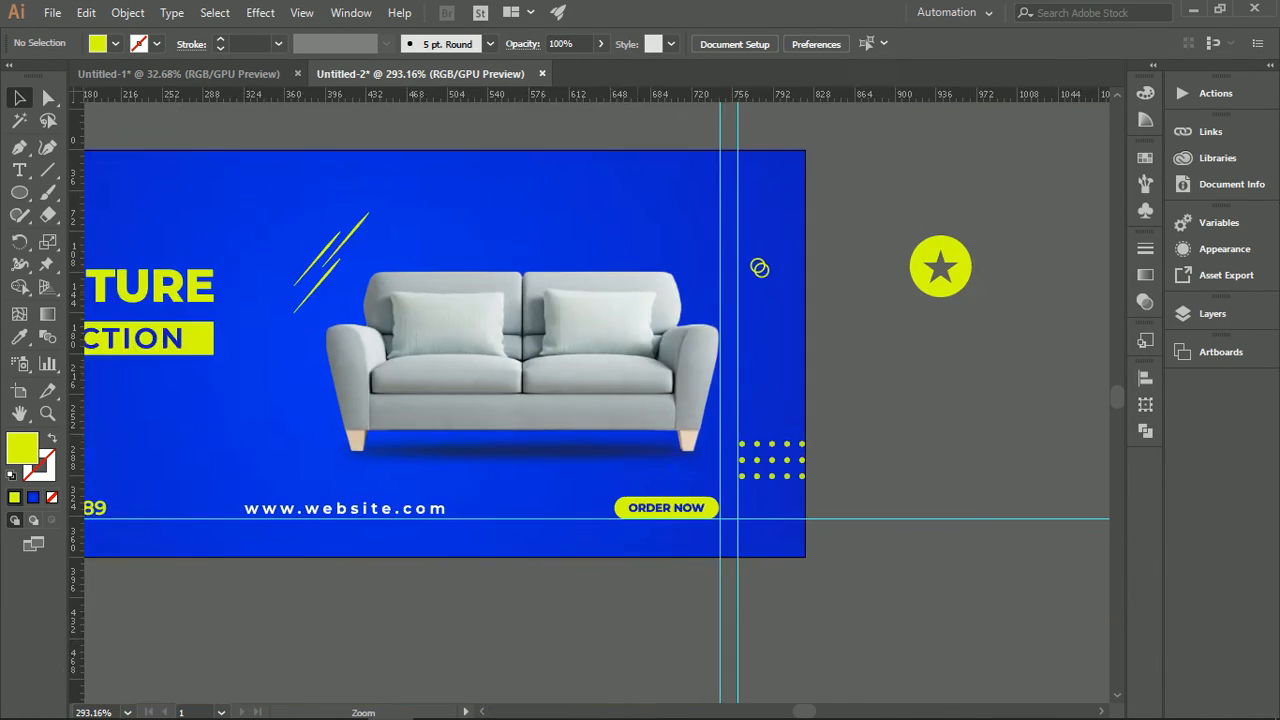
Step: Add a Montserrat SemiBold 50 pt text beside the star badge reading "LOGO" with "DESIGN" on a second line
left_click_drag(985, 295, 727, 363)
scroll(727, 363, "up", 2)
key("t")
left_click(744, 330)
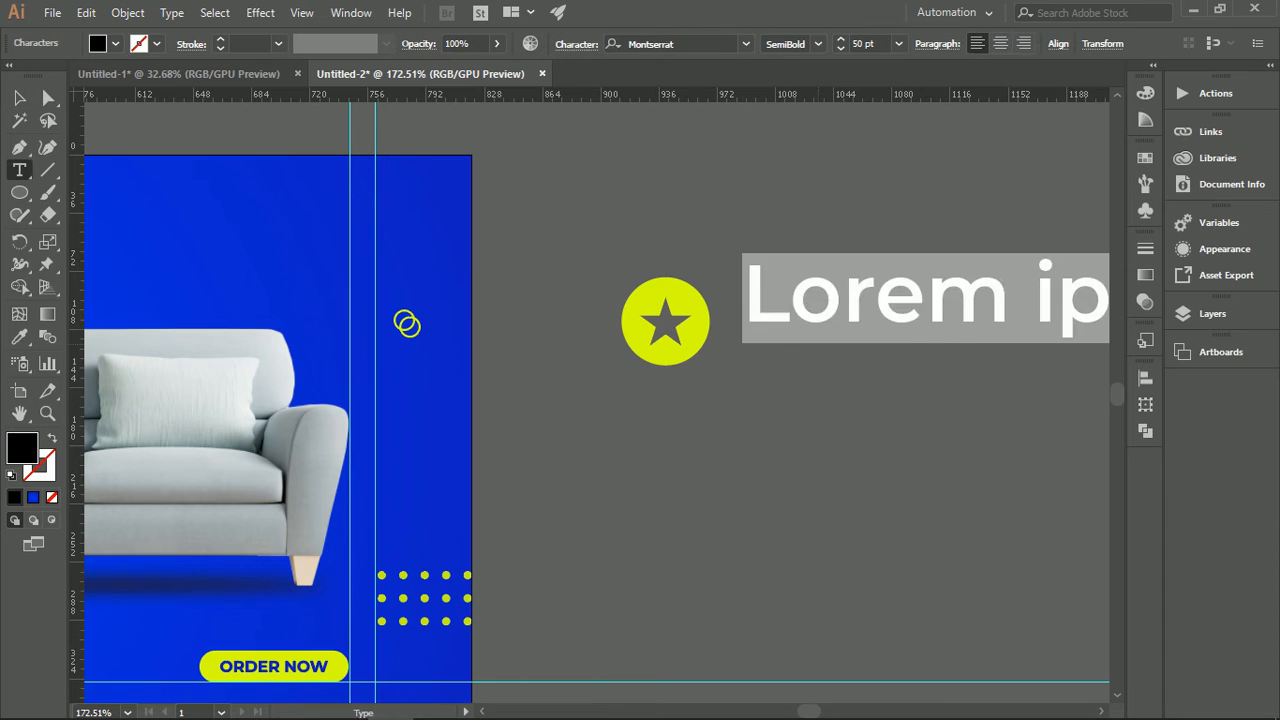
key("BackSpace")
type("Lorem ipsum")
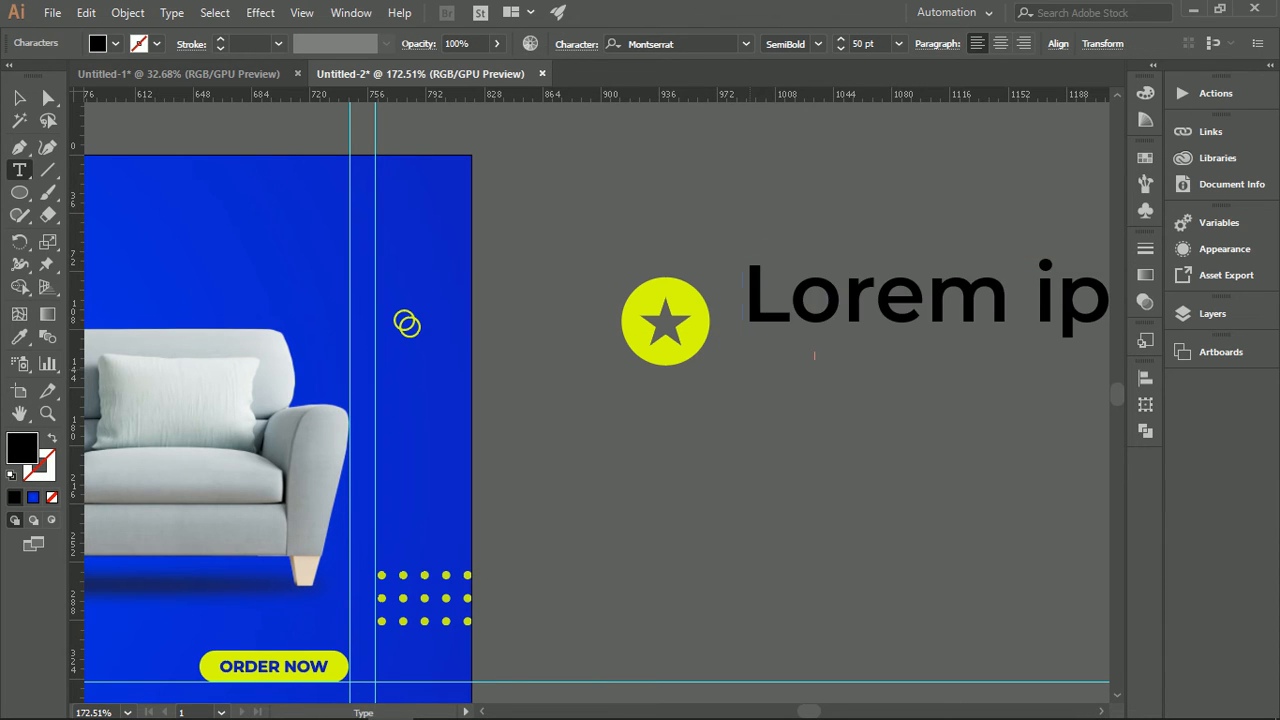
key("shift+Left")
key("shift+Left")
key("shift+Left")
key("shift+Left")
key("shift+Left")
key("shift+Left")
key("shift+Left")
key("shift+Left")
key("shift+Left")
key("shift+Left")
key("shift+Left")
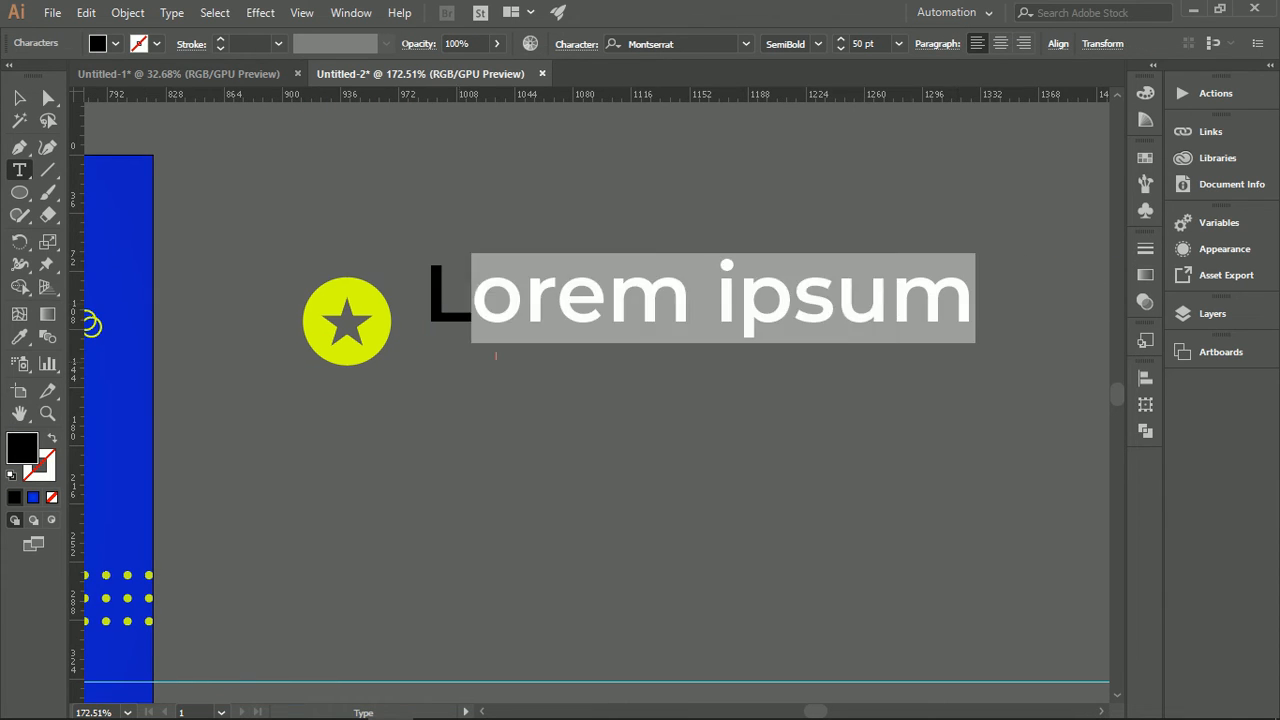
type("LOGO ")
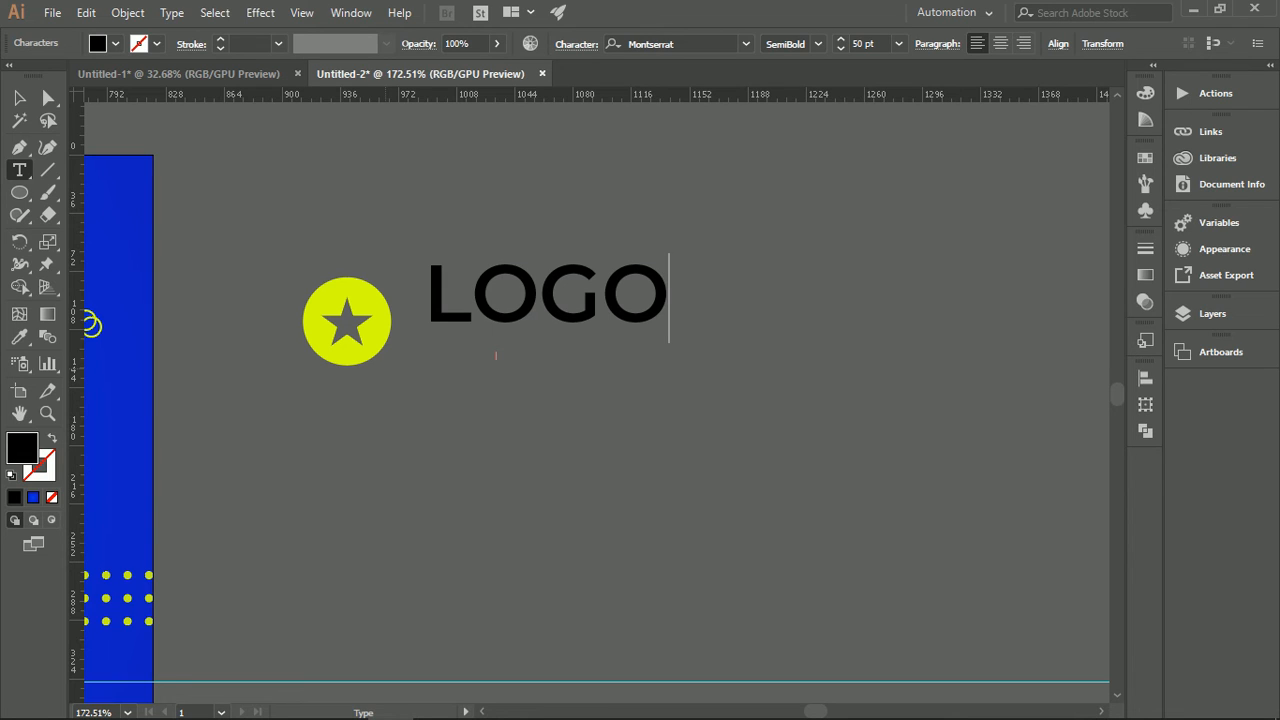
type("DESIGN")
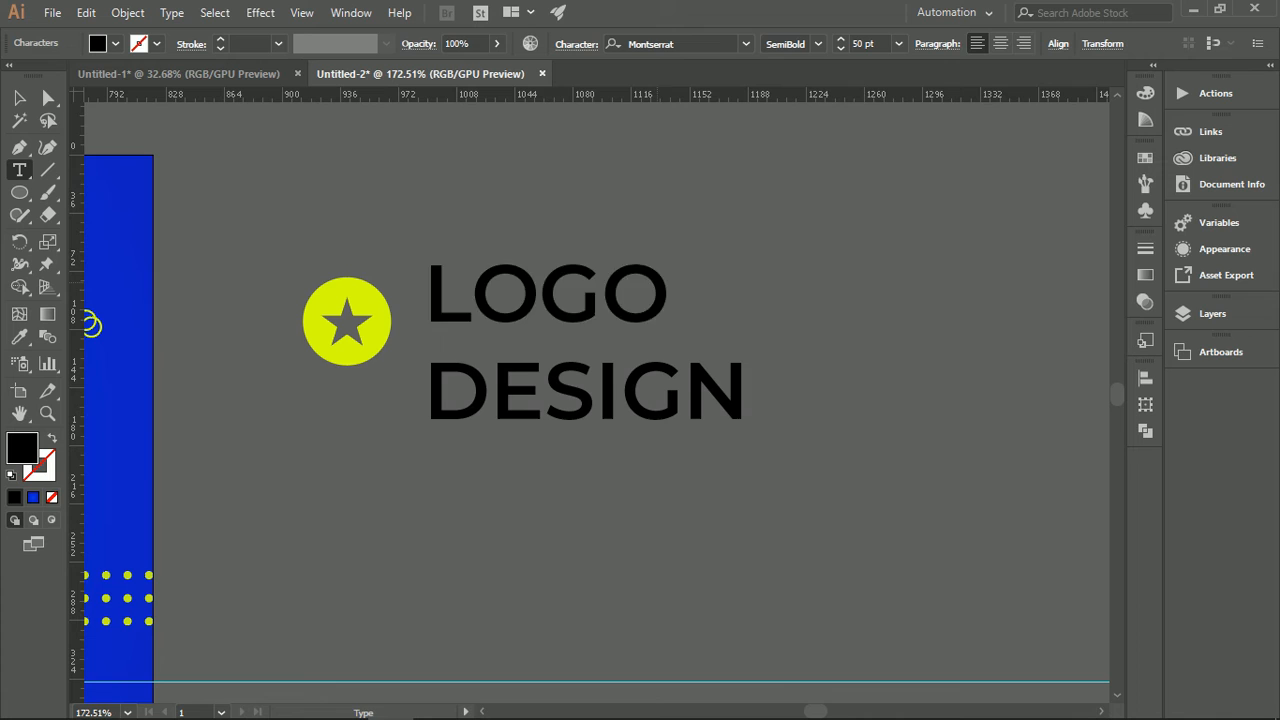
Step: Reduce the word DESIGN to 37 pt and give it a lighter Montserrat weight
double_click(546, 296)
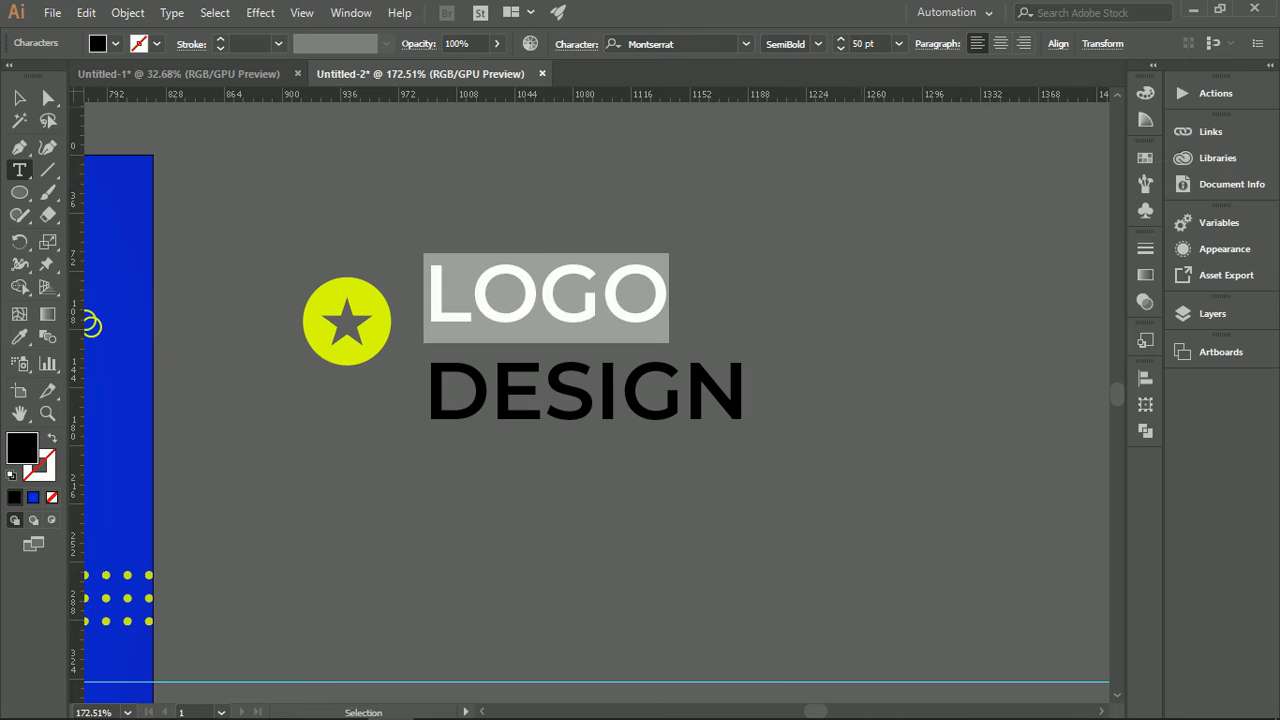
left_click_drag(745, 394, 426, 394)
scroll(862, 43, "down", 13)
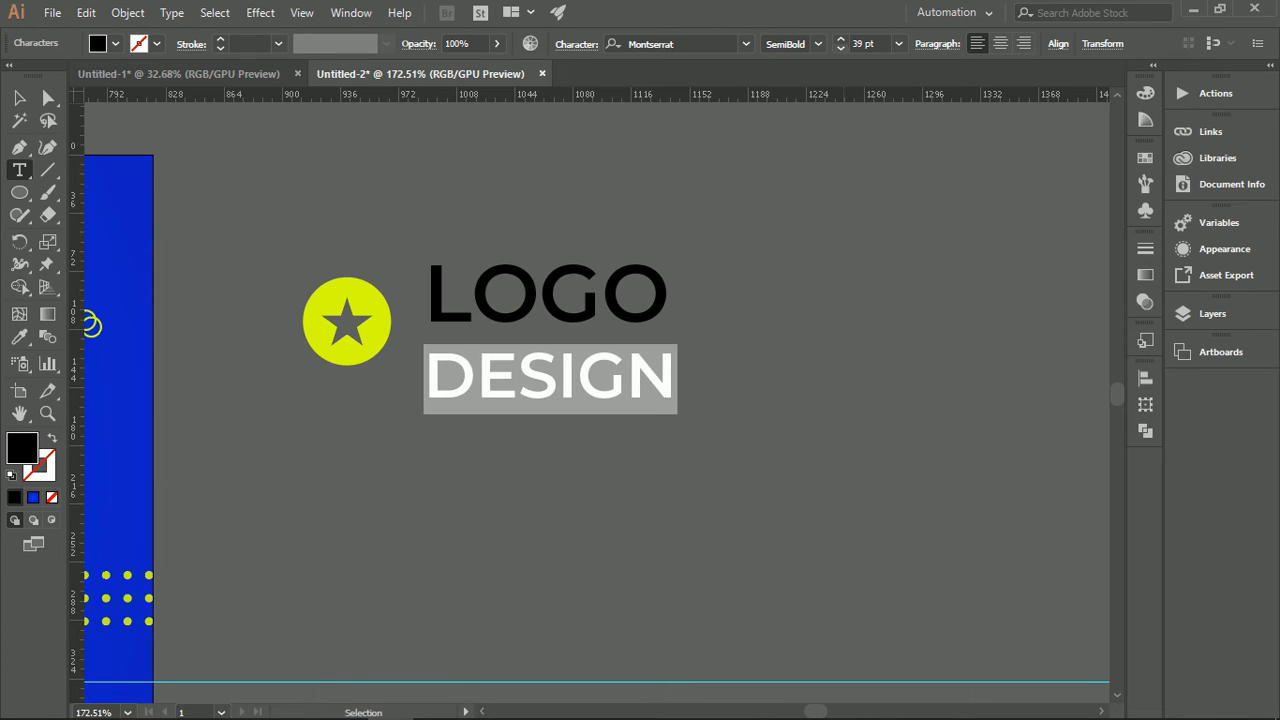
left_click(818, 43)
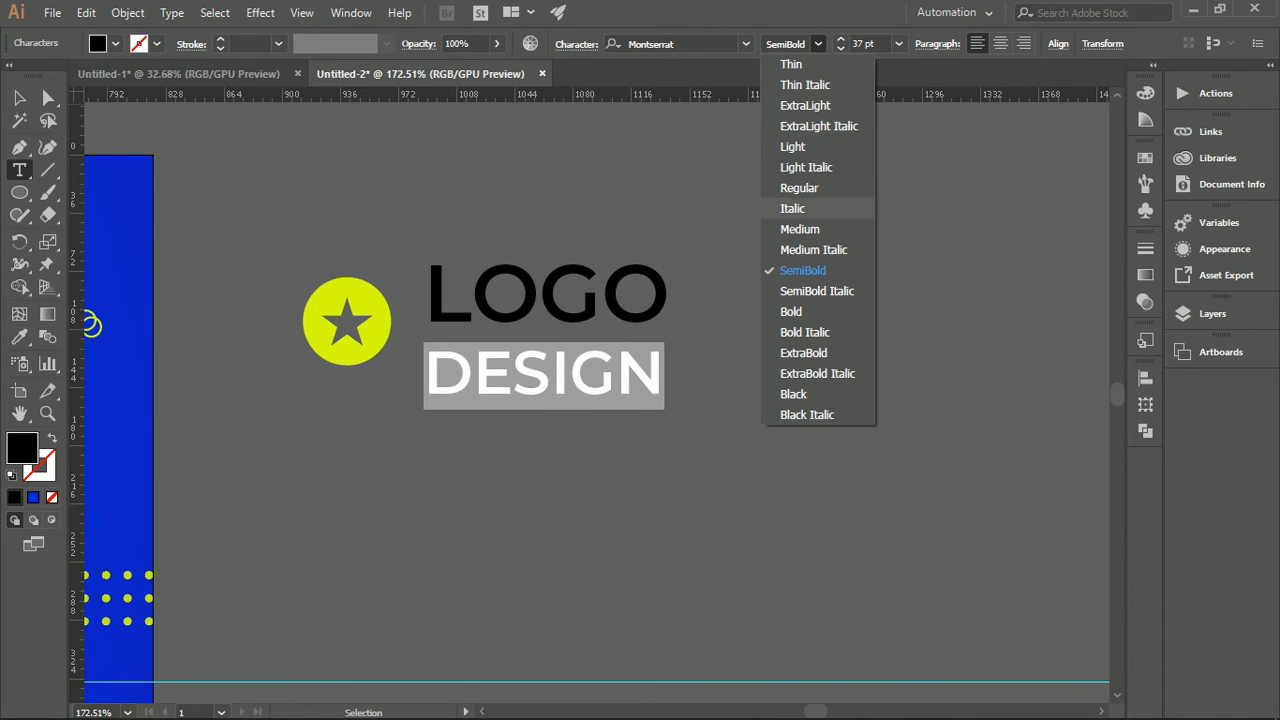
left_click(786, 183)
Step: Fill the LOGO DESIGN text with white
left_click(19, 97)
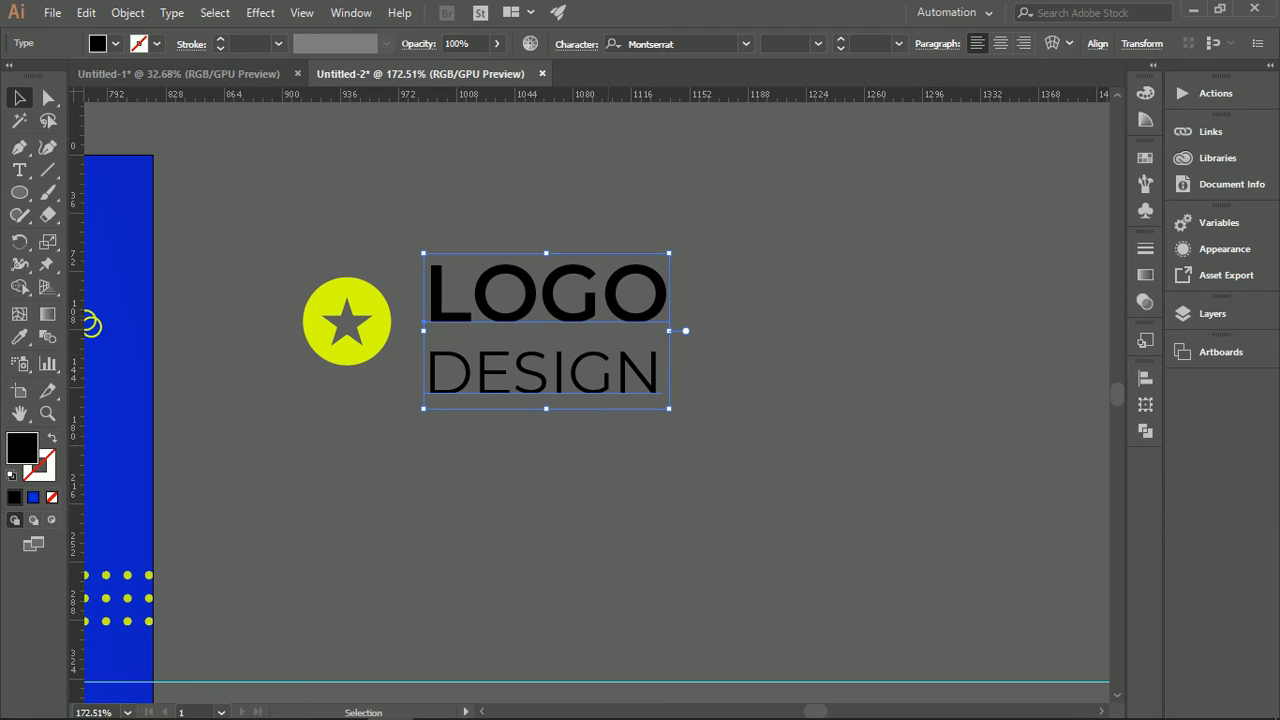
left_click(116, 43)
left_click(37, 76)
left_click(262, 220)
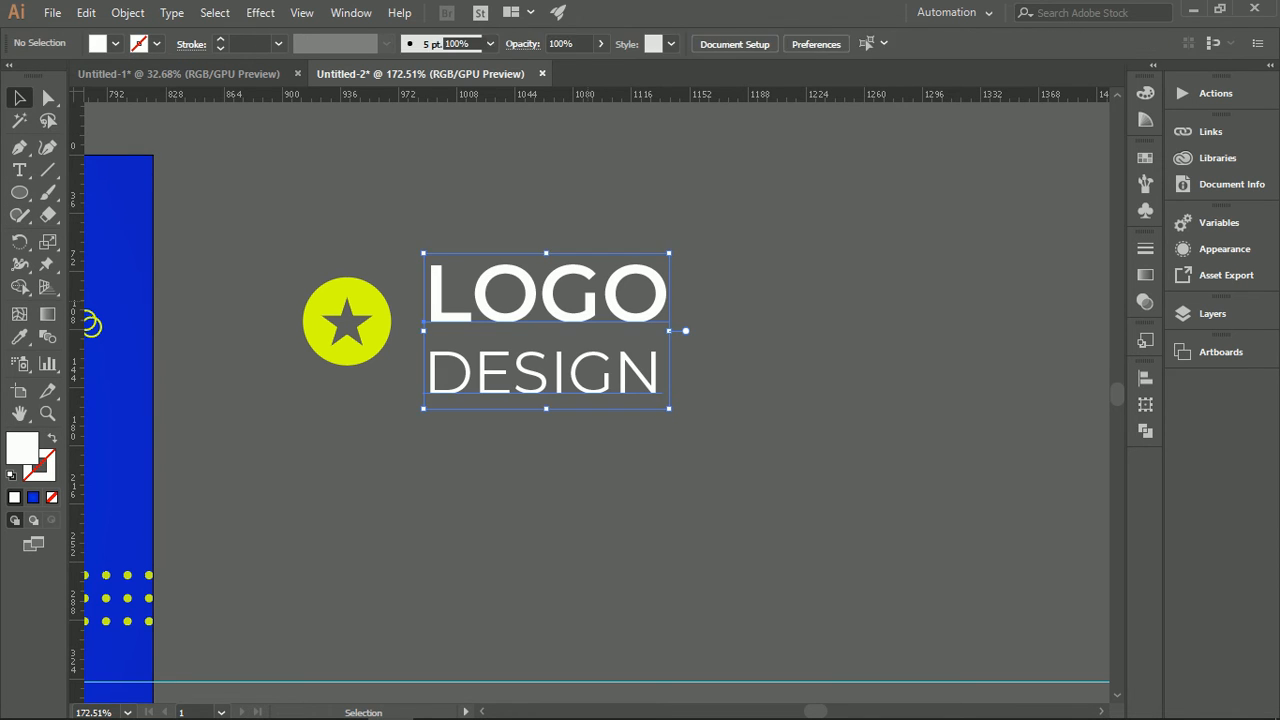
Step: Enlarge the star badge slightly and convert the LOGO DESIGN text to outlines
left_click(372, 316)
left_click_drag(391, 277, 385, 305)
left_click_drag(270, 230, 580, 316)
left_click(700, 430)
right_click(580, 316)
left_click(650, 446)
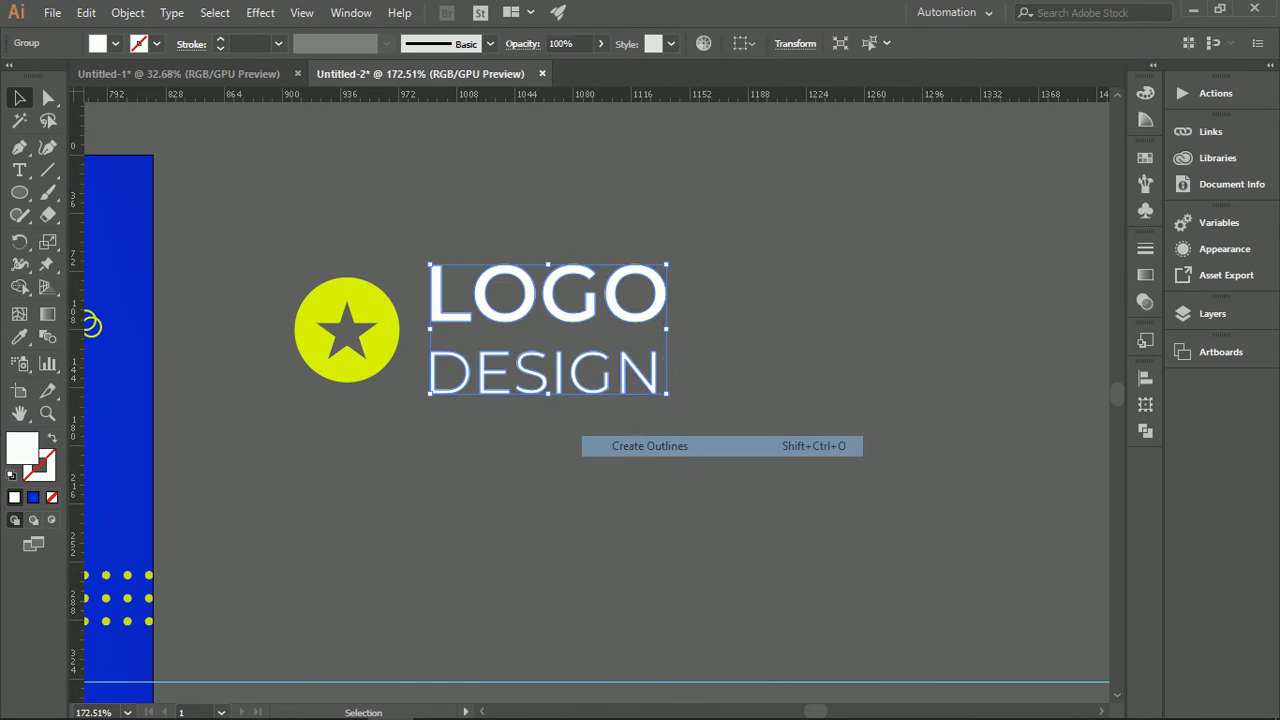
left_click_drag(700, 446, 330, 250)
left_click(802, 43)
key("ctrl+z")
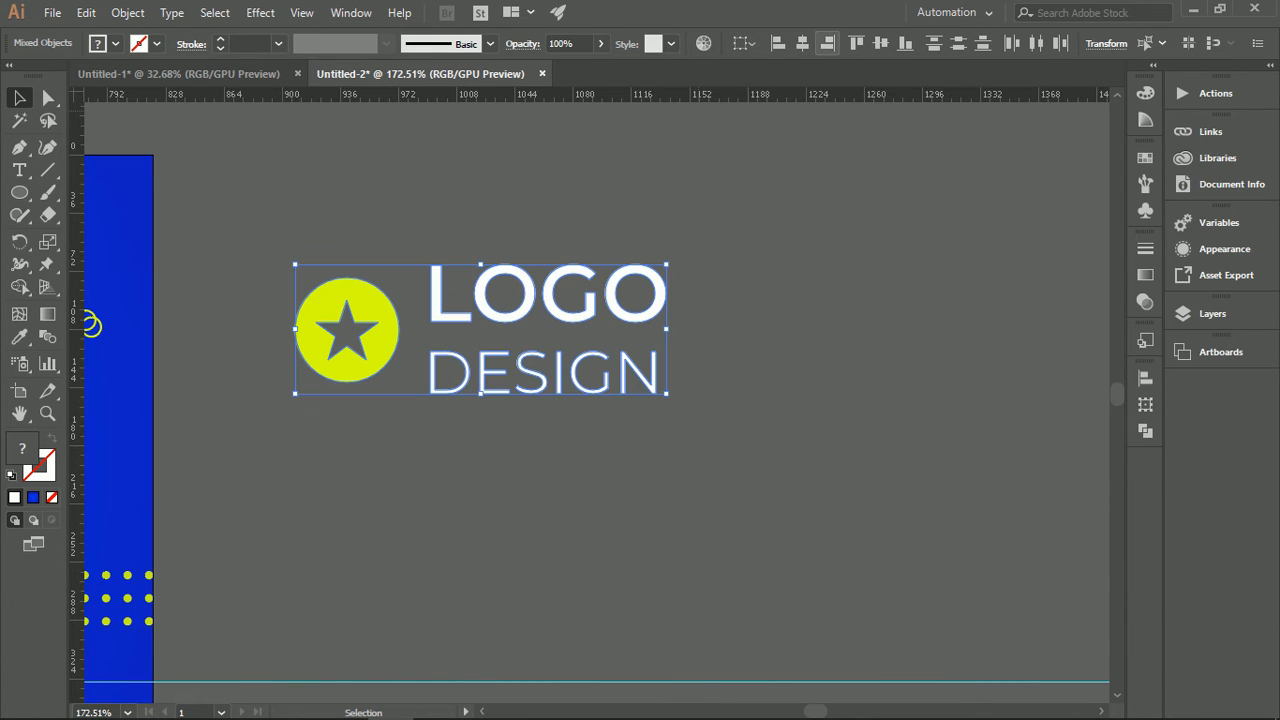
Step: Group the star badge with the LOGO DESIGN lettering
key("ctrl+shift+a")
scroll(785, 360, "down", 3)
scroll(506, 430, "up", 2)
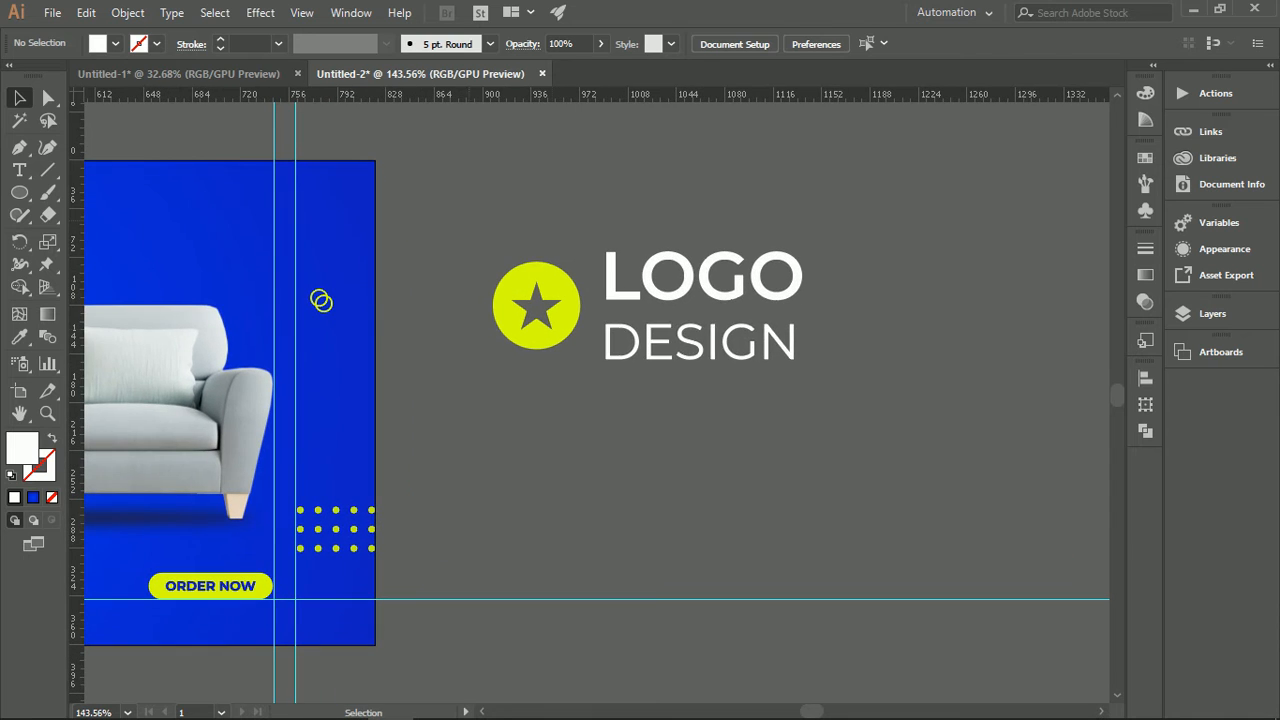
left_click_drag(470, 225, 836, 362)
key("ctrl+g")
Step: Move the logo group onto the banner above the sofa's right half and scale it down
left_click_drag(709, 284, 300, 234)
left_click_drag(322, 298, 769, 361)
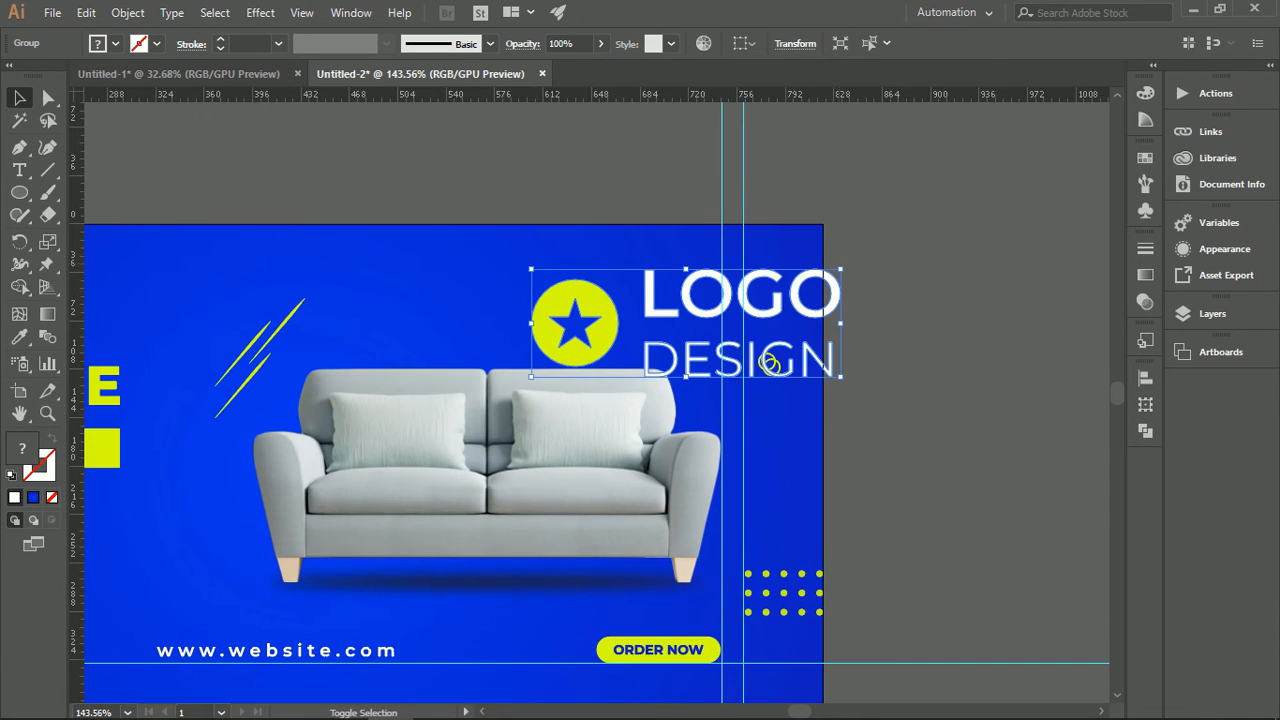
left_click_drag(840, 269, 748, 376)
Step: Lock the sofa image
left_click_drag(639, 363, 746, 363)
left_click(700, 440)
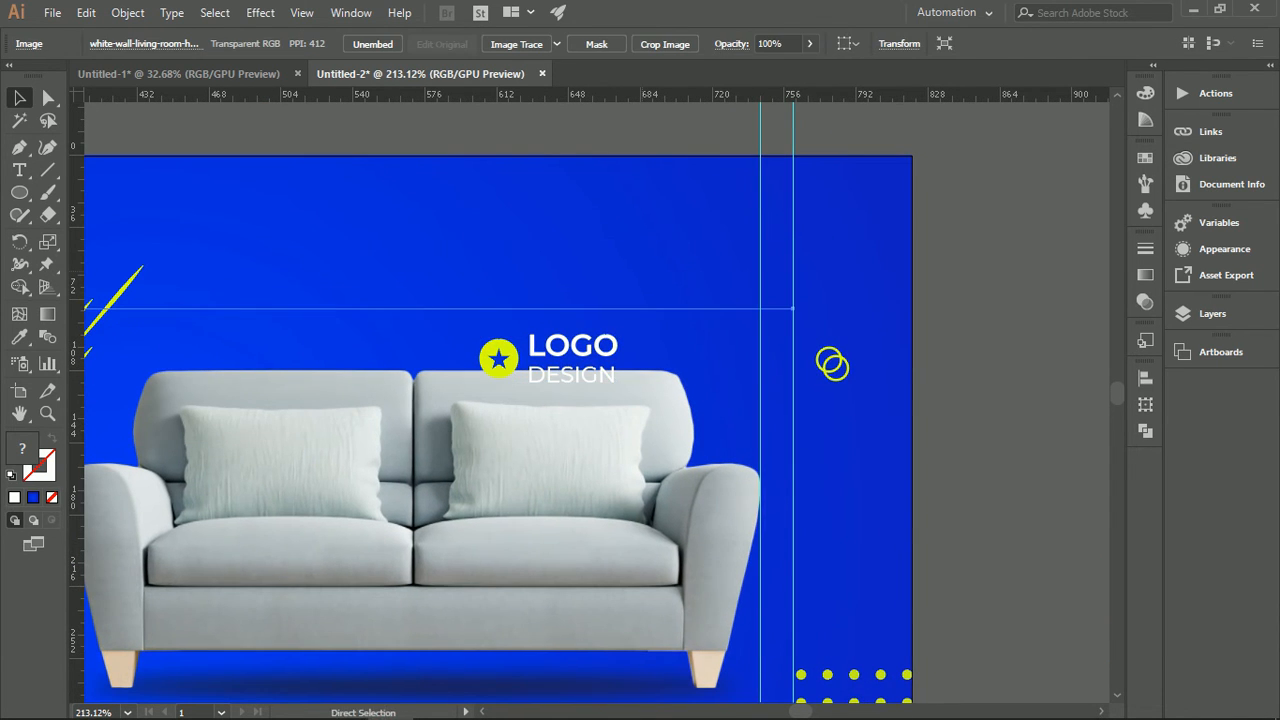
key("ctrl+2")
Step: Move the logo into the banner's upper-right area, against the inner vertical guide
left_click_drag(606, 341, 741, 206)
scroll(723, 292, "down", 2)
left_click_drag(132, 372, 449, 323)
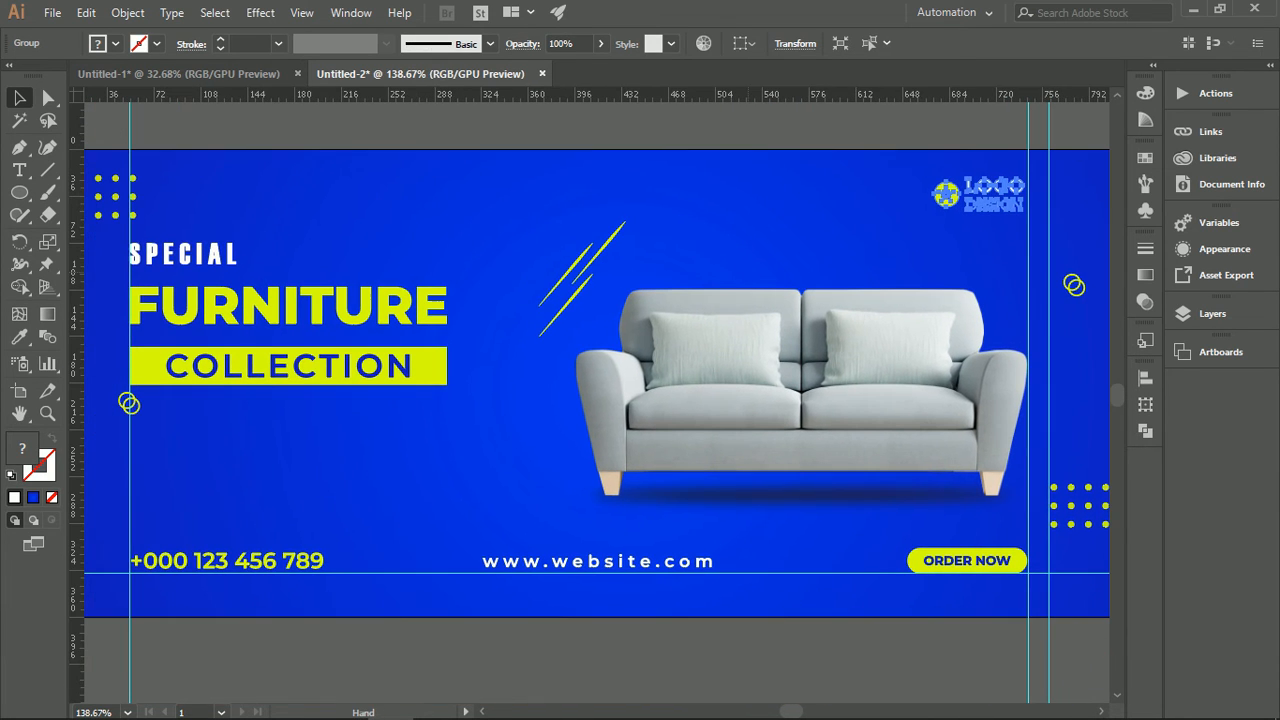
left_click(778, 249)
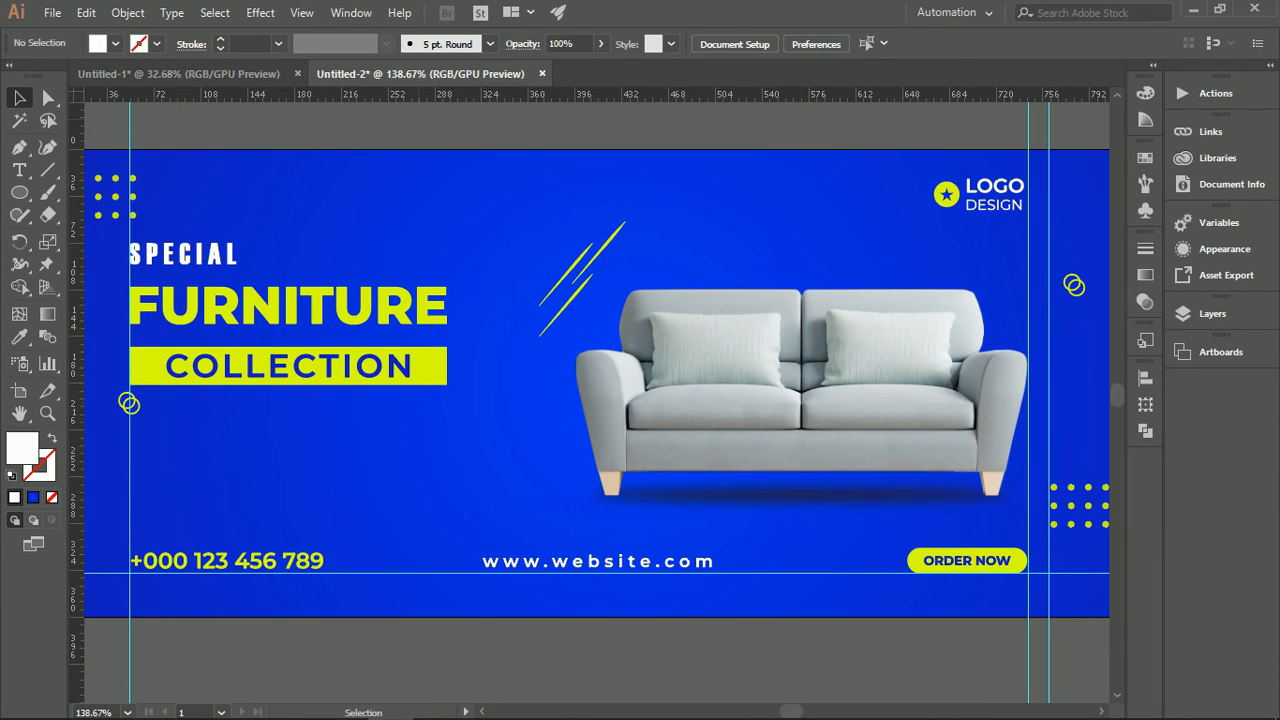
Step: Place a horizontal guide just above the SPECIAL text and move the logo down closer to it
left_click_drag(411, 244, 411, 237)
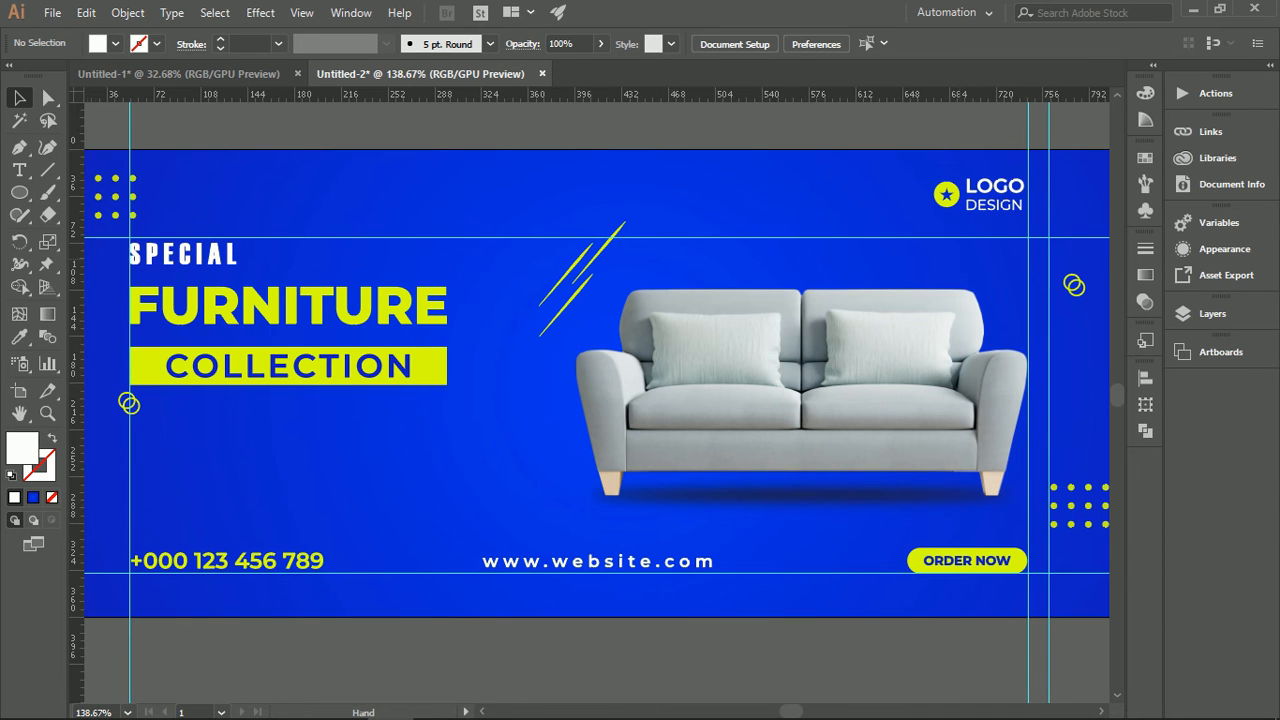
mouse_move(640, 380)
left_mouse_down()
mouse_move(431, 380)
mouse_move(623, 395)
left_mouse_up()
left_click_drag(1000, 214, 865, 268)
left_click_drag(784, 229, 790, 292)
left_click_drag(675, 303, 740, 303)
left_click_drag(529, 255, 678, 304)
left_click_drag(808, 316, 809, 264)
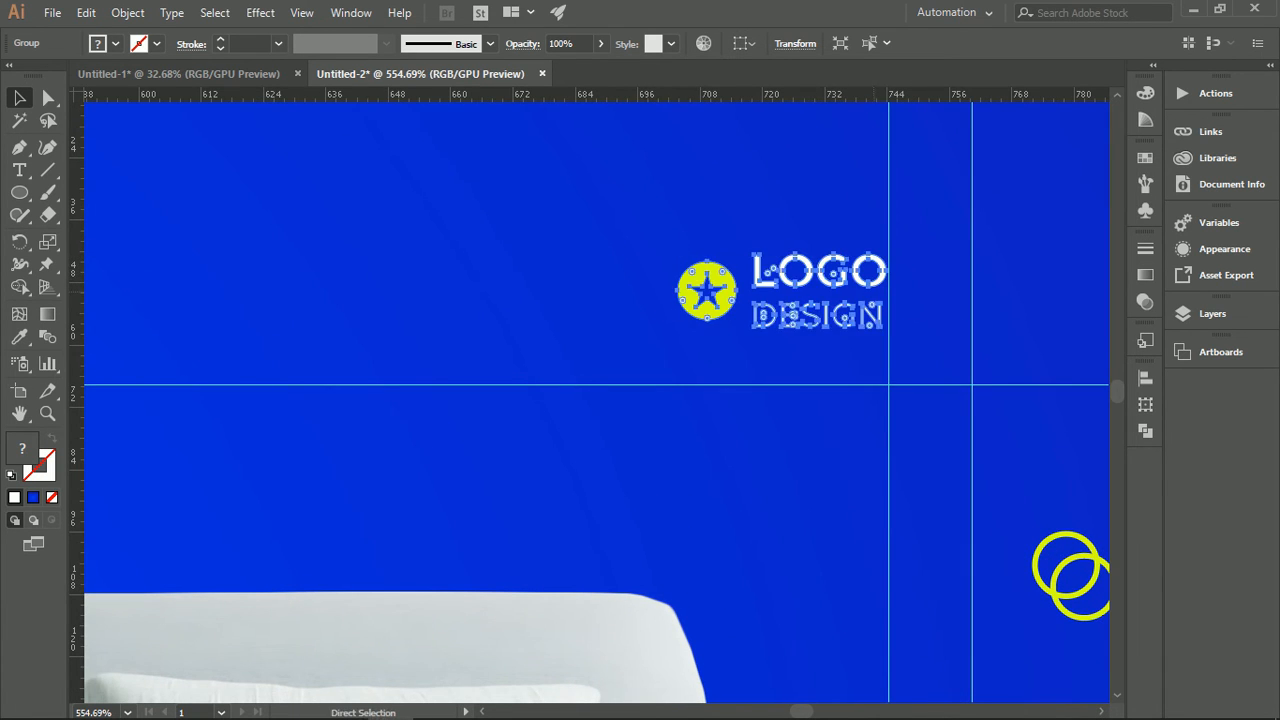
Step: Nudge the logo sideways so its right edge sits exactly on the inner vertical guide
left_click_drag(898, 297, 946, 297)
key("Right")
key("Left")
left_click_drag(837, 267, 856, 294)
key("Right")
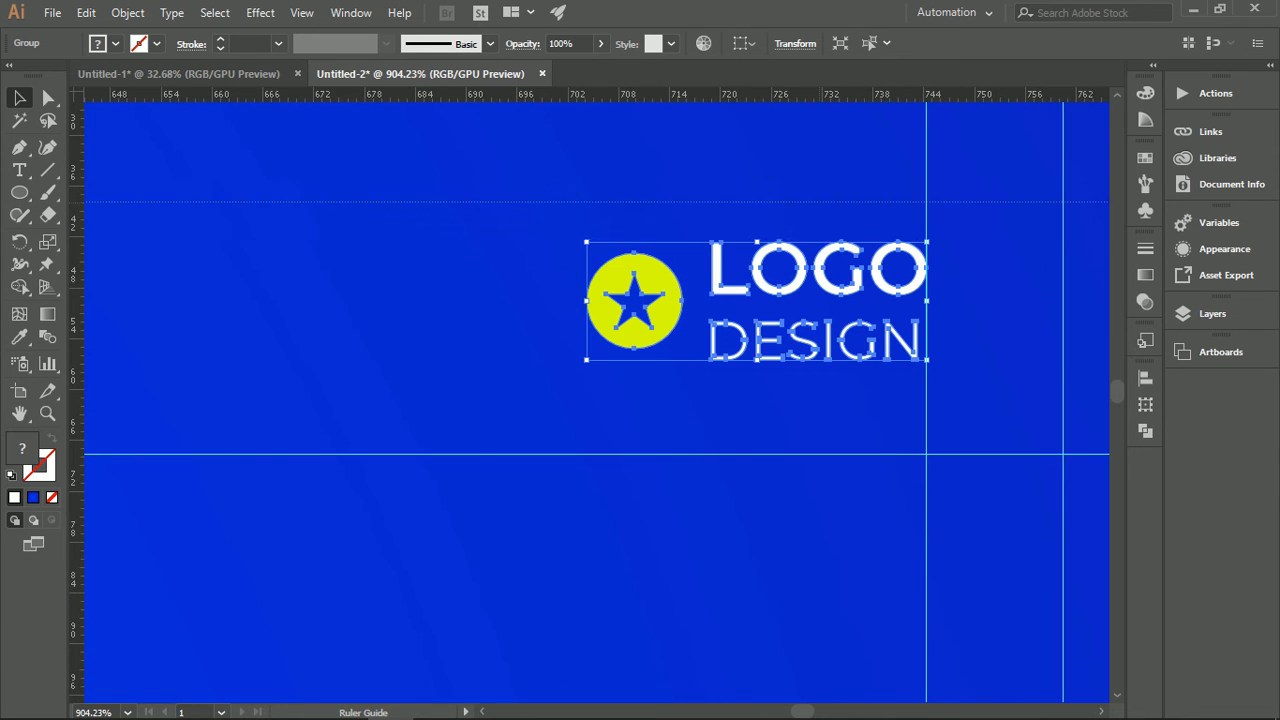
Step: Add a horizontal guide at the logo's top edge and raise the SPECIAL FURNITURE COLLECTION heading group to it
left_click_drag(908, 241, 740, 253)
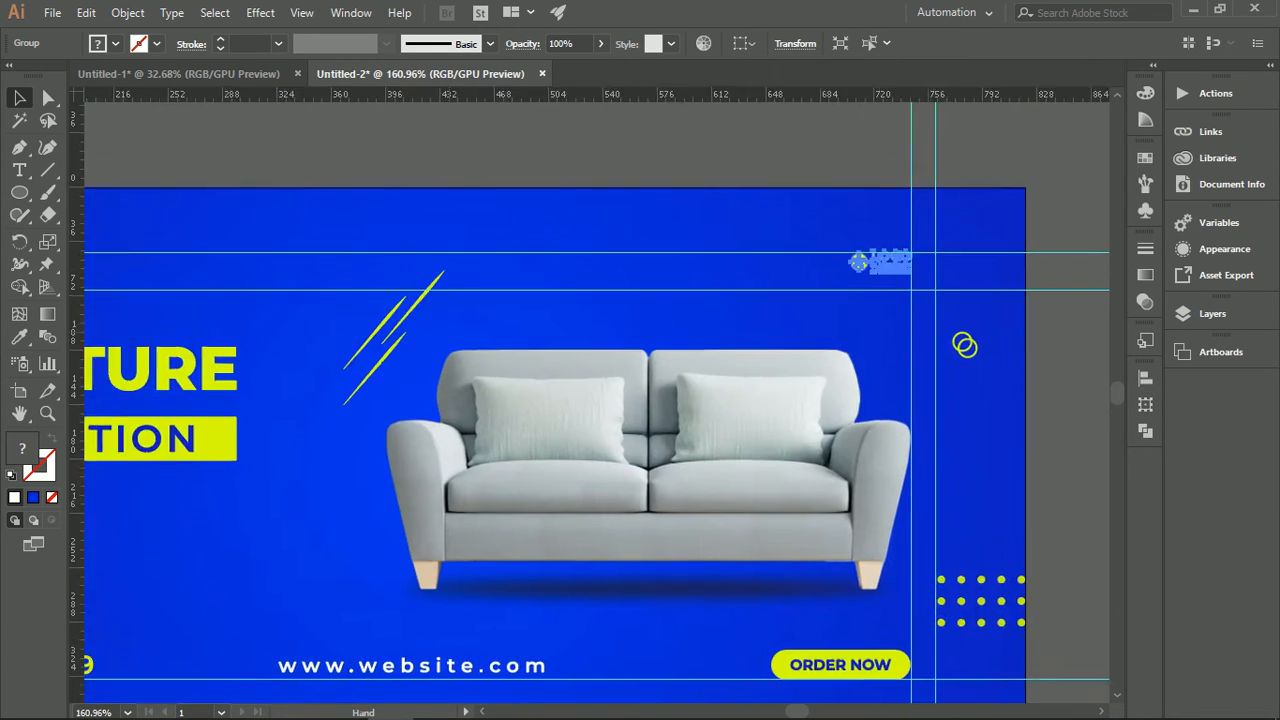
left_click_drag(500, 300, 938, 232)
left_click_drag(494, 276, 494, 368)
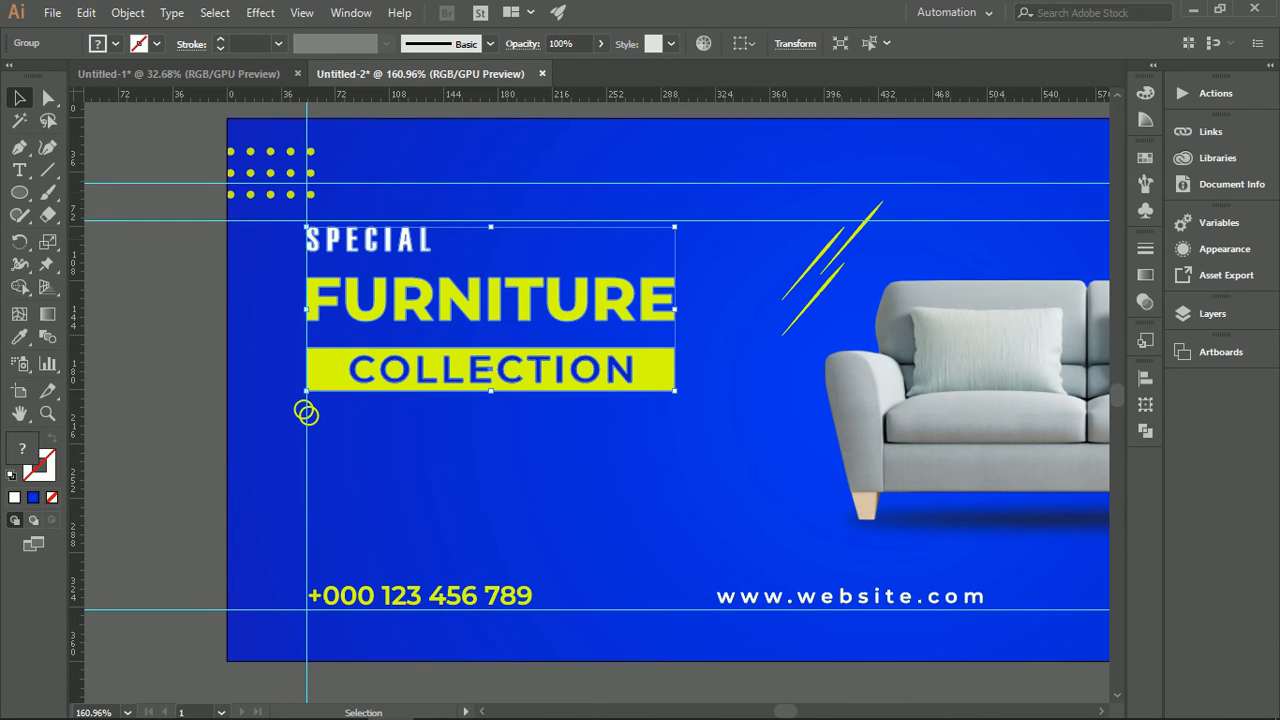
left_click_drag(323, 194, 377, 194)
left_click_drag(430, 281, 430, 203)
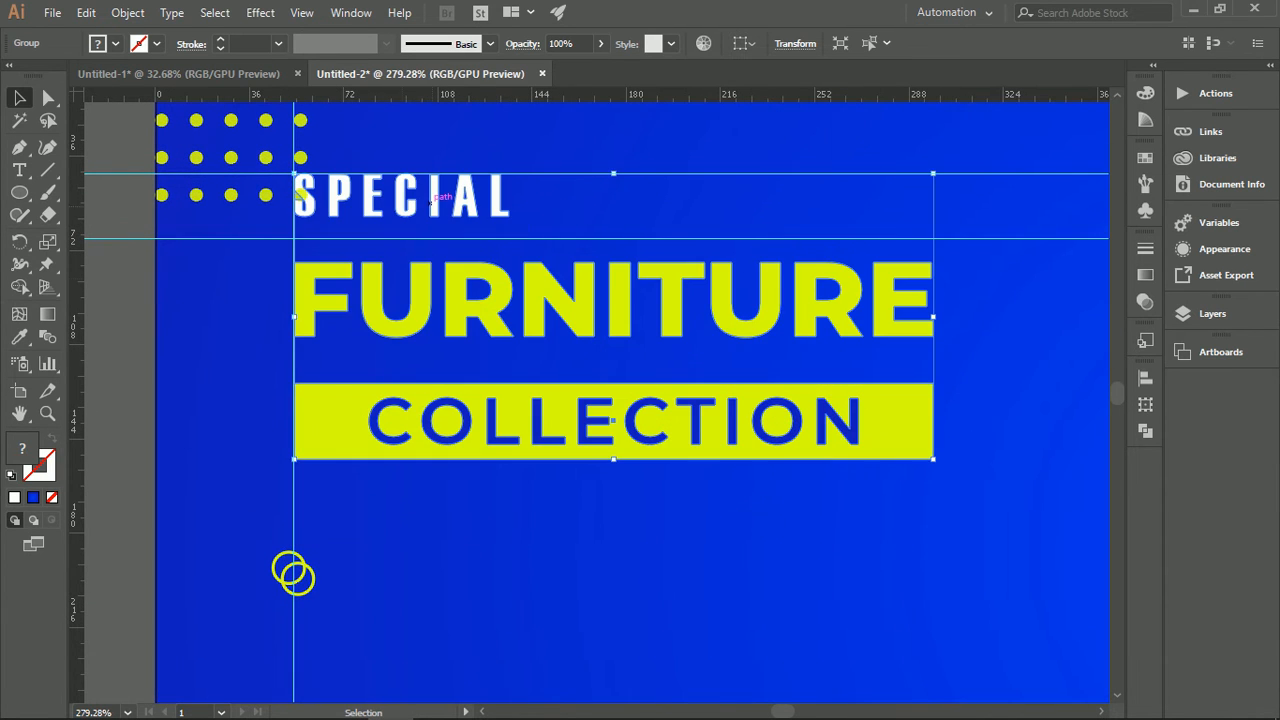
Step: Scale down the dot grid in the banner's upper-left corner so it clears the SPECIAL text
left_click(369, 244)
left_click_drag(369, 244, 326, 244)
left_click_drag(305, 162, 336, 268)
left_click(335, 270)
left_click_drag(361, 323, 340, 306)
left_click_drag(299, 286, 301, 269)
left_click(405, 244)
left_click_drag(405, 244, 340, 244)
left_click_drag(340, 244, 340, 150)
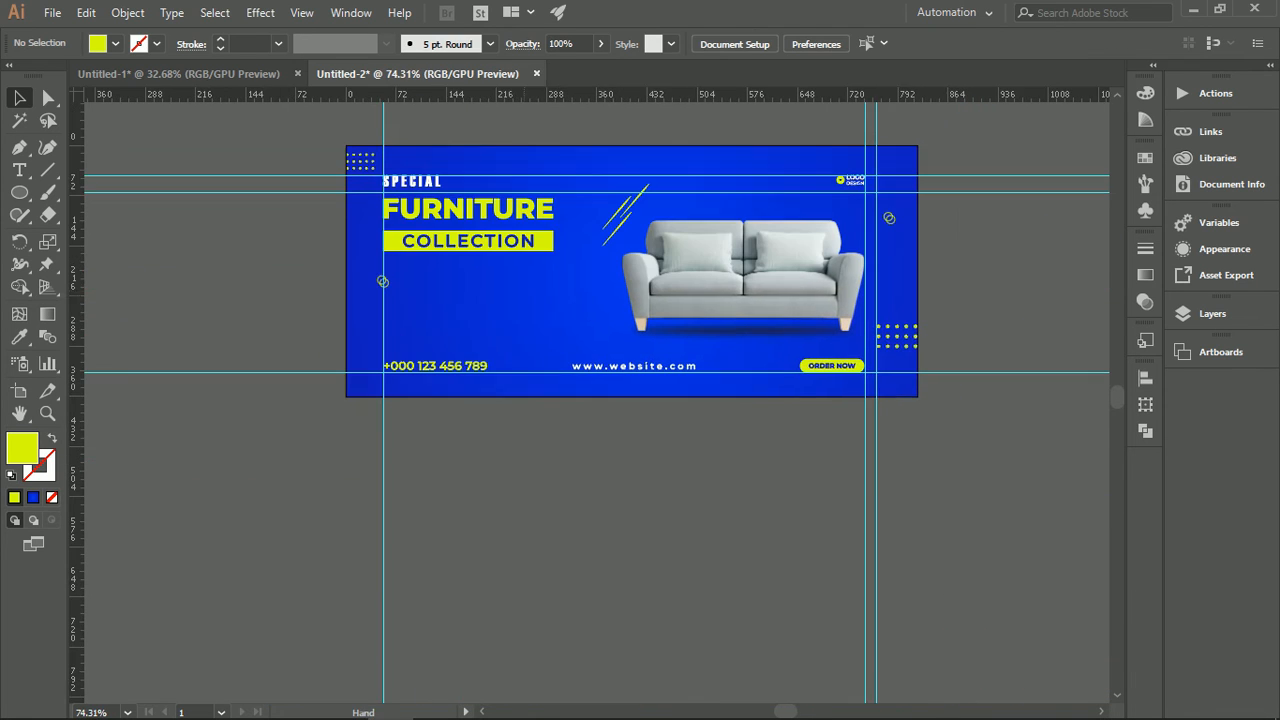
Step: Enlarge the LOGO DESIGN logo slightly from its lower-left corner, keeping its upper-right corner on the guides
left_click_drag(564, 396, 577, 396)
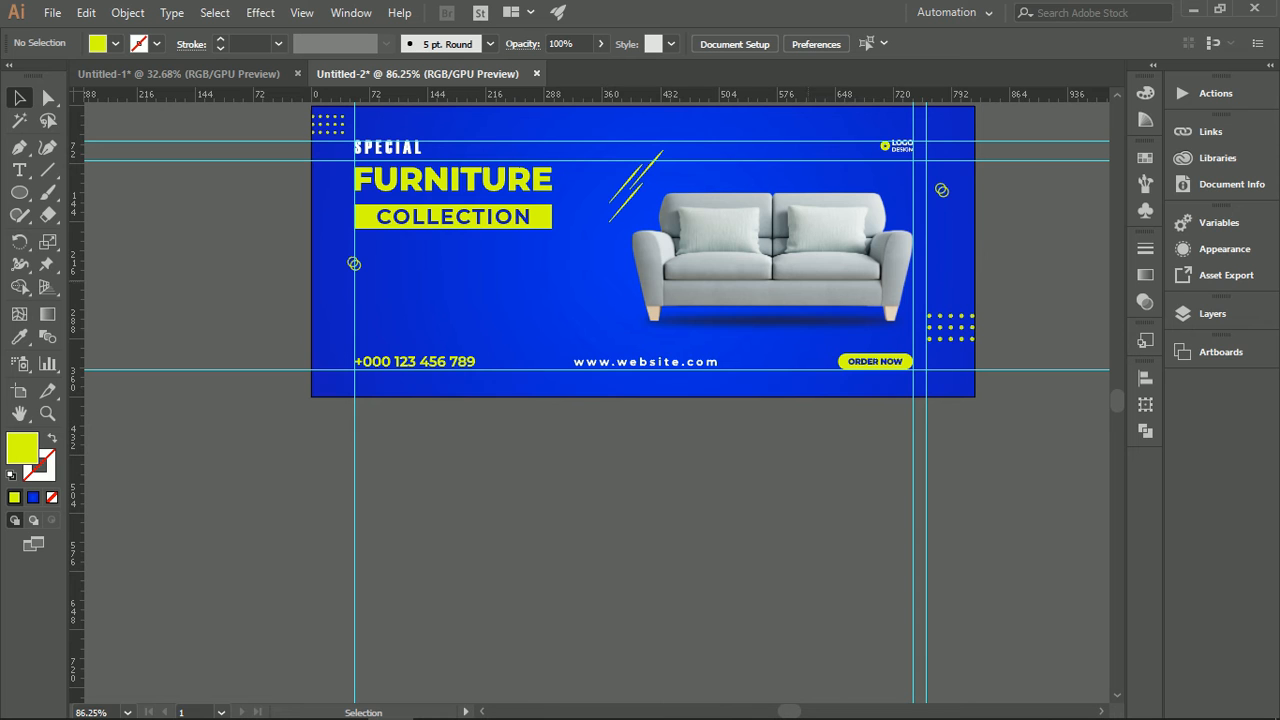
left_click_drag(812, 175, 885, 175)
left_click_drag(1000, 120, 950, 274)
left_click(876, 268)
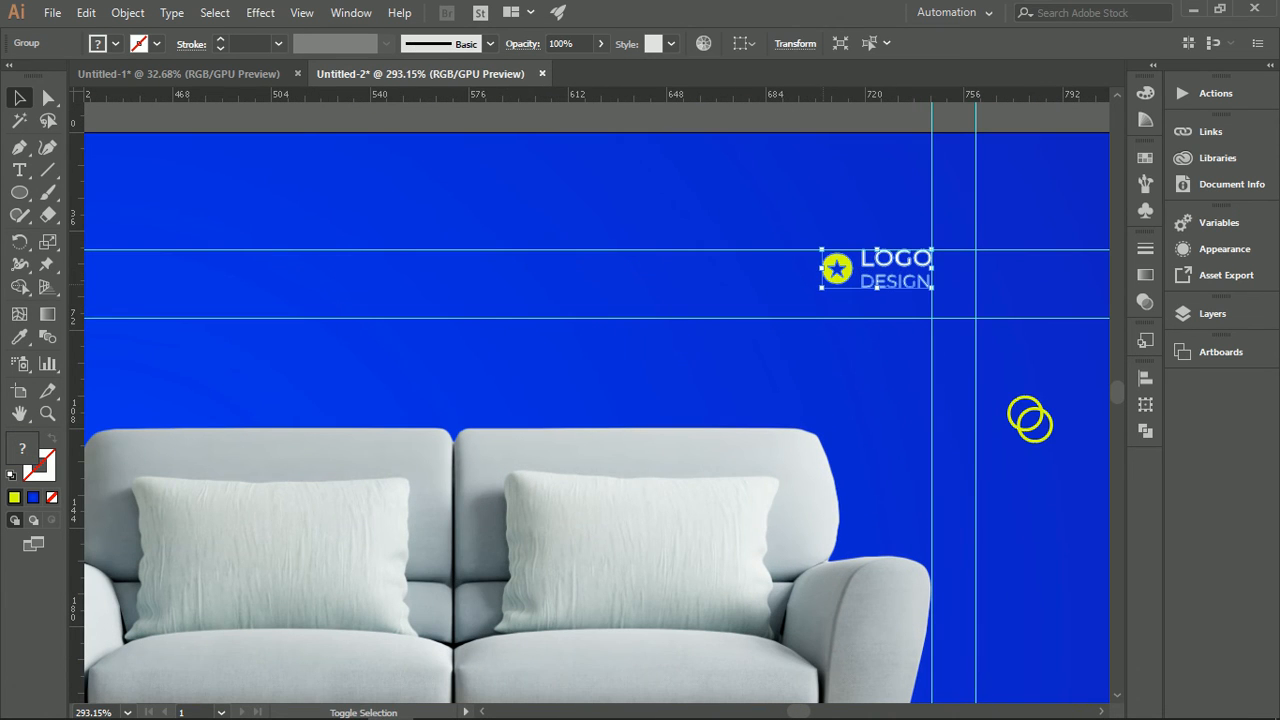
left_click_drag(821, 288, 815, 300)
key("ctrl+shift+a")
left_click_drag(197, 493, 470, 377)
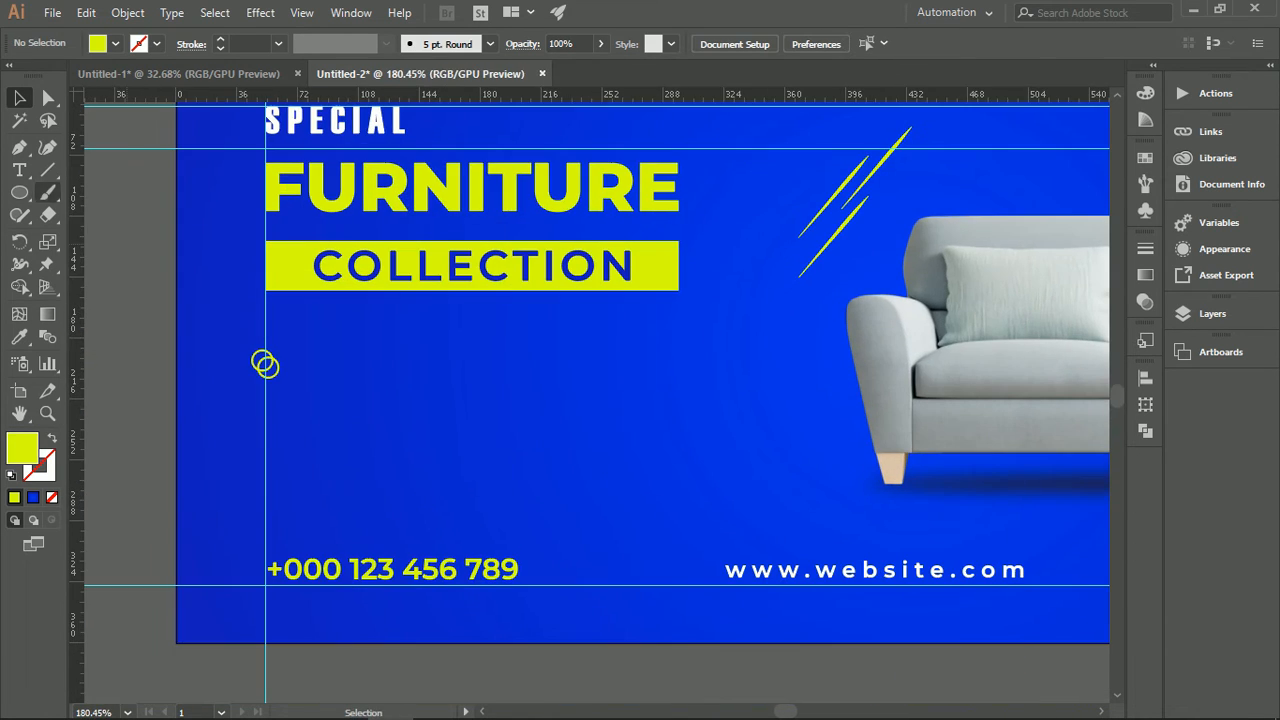
key("t")
left_click_drag(265, 300, 677, 400)
key("ctrl+shift+comma")
key("ctrl+shift+comma")
key("ctrl+shift+comma")
key("ctrl+shift+comma")
key("ctrl+shift+comma")
key("ctrl+shift+comma")
key("ctrl+shift+comma")
key("ctrl+shift+comma")
key("ctrl+shift+comma")
key("ctrl+shift+comma")
key("ctrl+shift+comma")
key("ctrl+shift+comma")
key("ctrl+shift+comma")
key("ctrl+shift+comma")
key("ctrl+shift+comma")
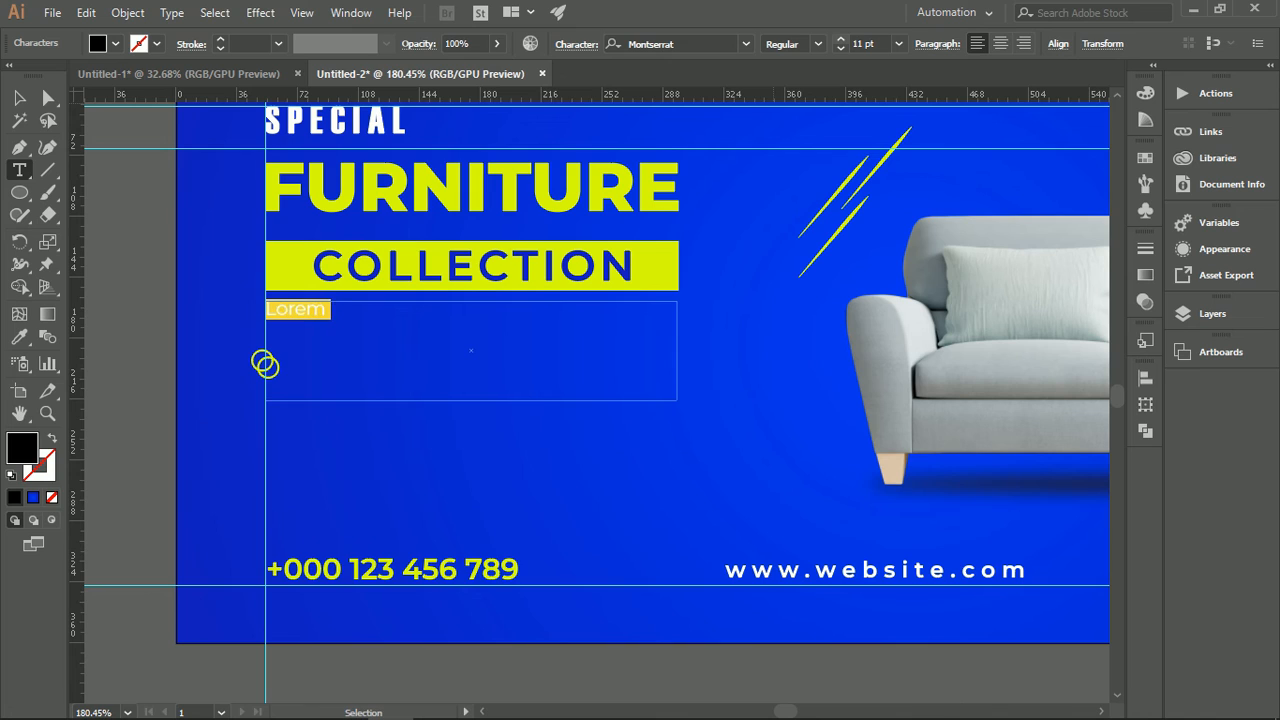
key("Escape")
key("Delete")
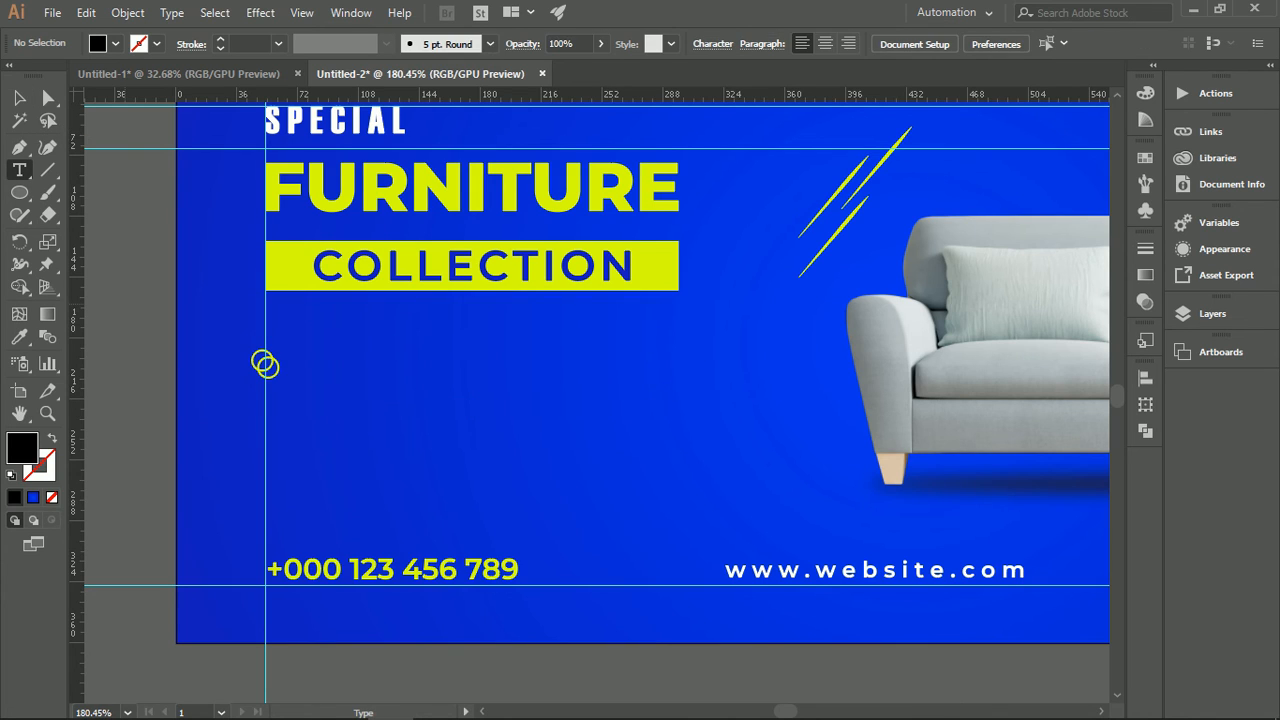
Step: Add a white Montserrat 12 pt text box under the COLLECTION bar, trimming the placeholder to "Lorem ipsum dolor sit amet, consectetuer adipiscing elit"
left_click_drag(265, 304, 681, 412)
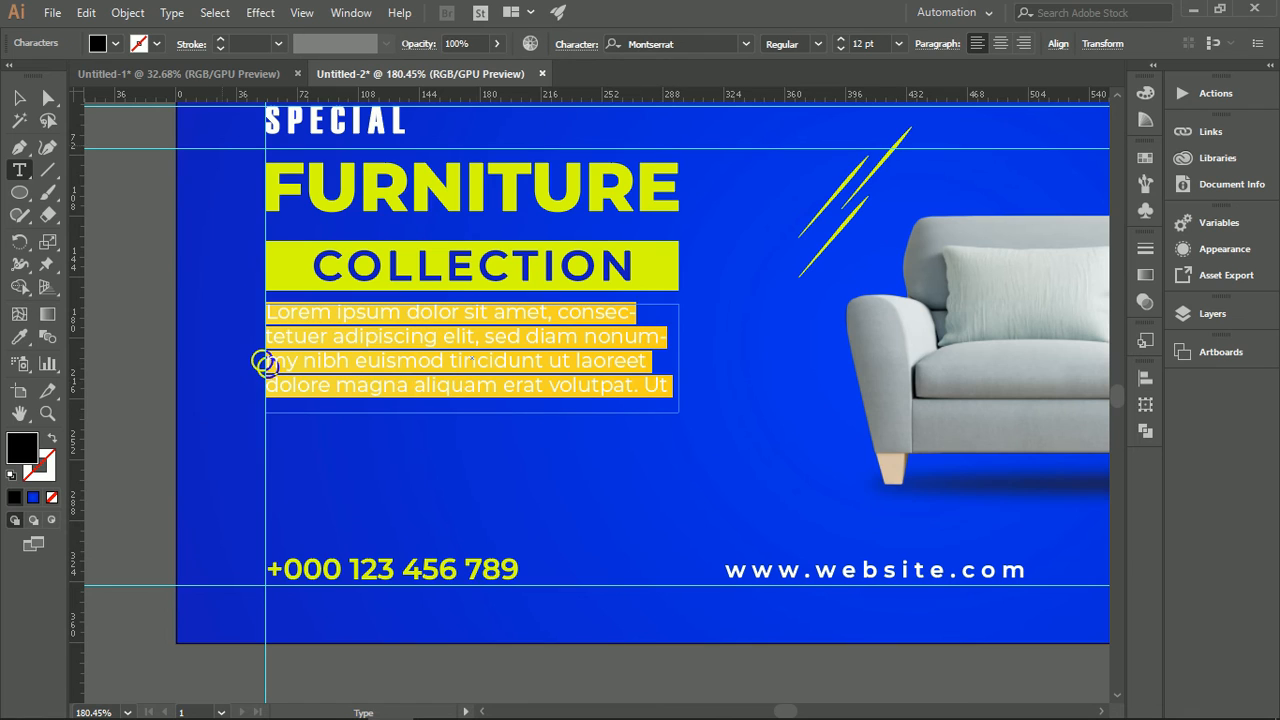
left_click(41, 84)
left_click_drag(479, 336, 672, 390)
key("BackSpace")
key("BackSpace")
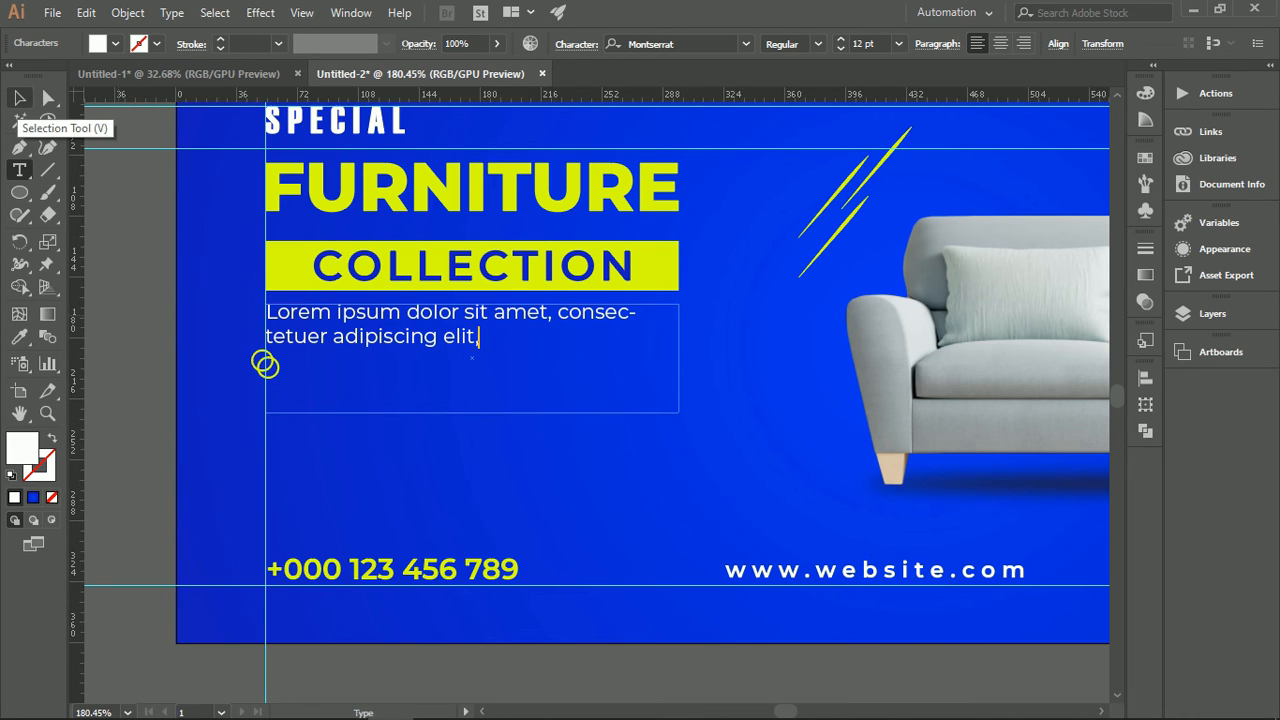
Step: Justify the Lorem ipsum paragraph with its last line aligned left and shorten its text frame to fit two lines
left_click(19, 97)
left_click(265, 365)
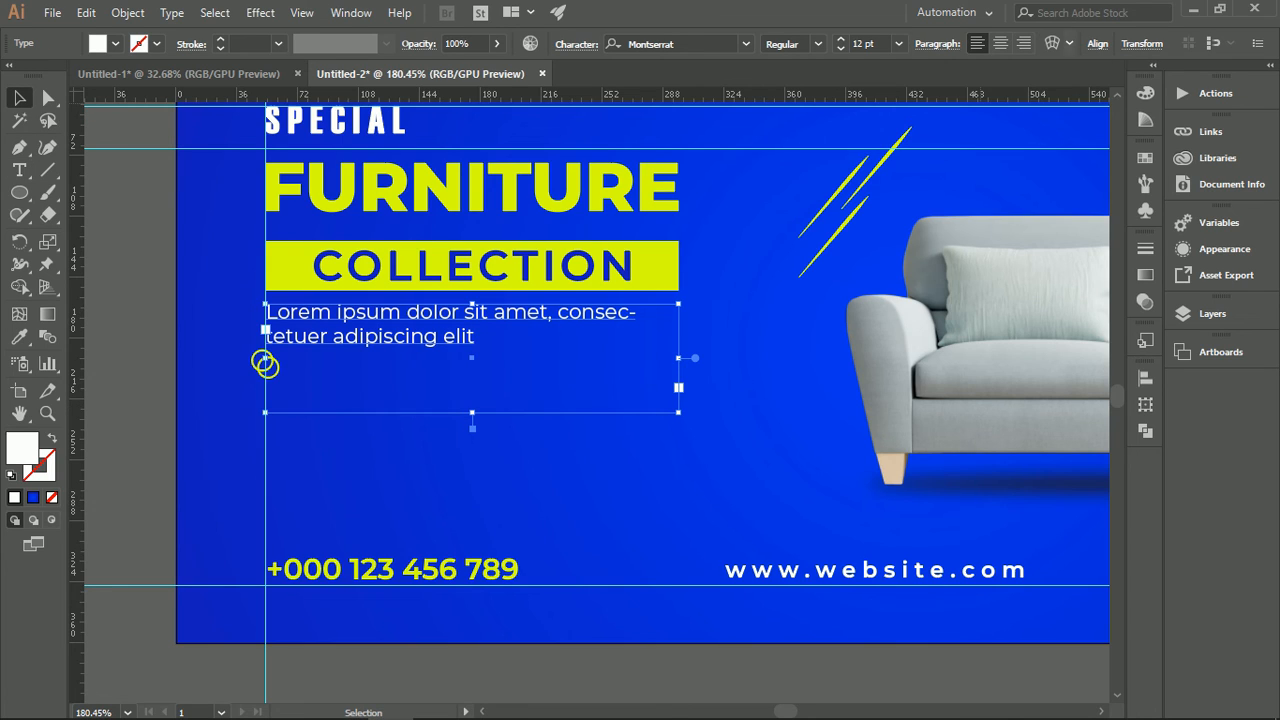
left_click(936, 43)
left_click(851, 76)
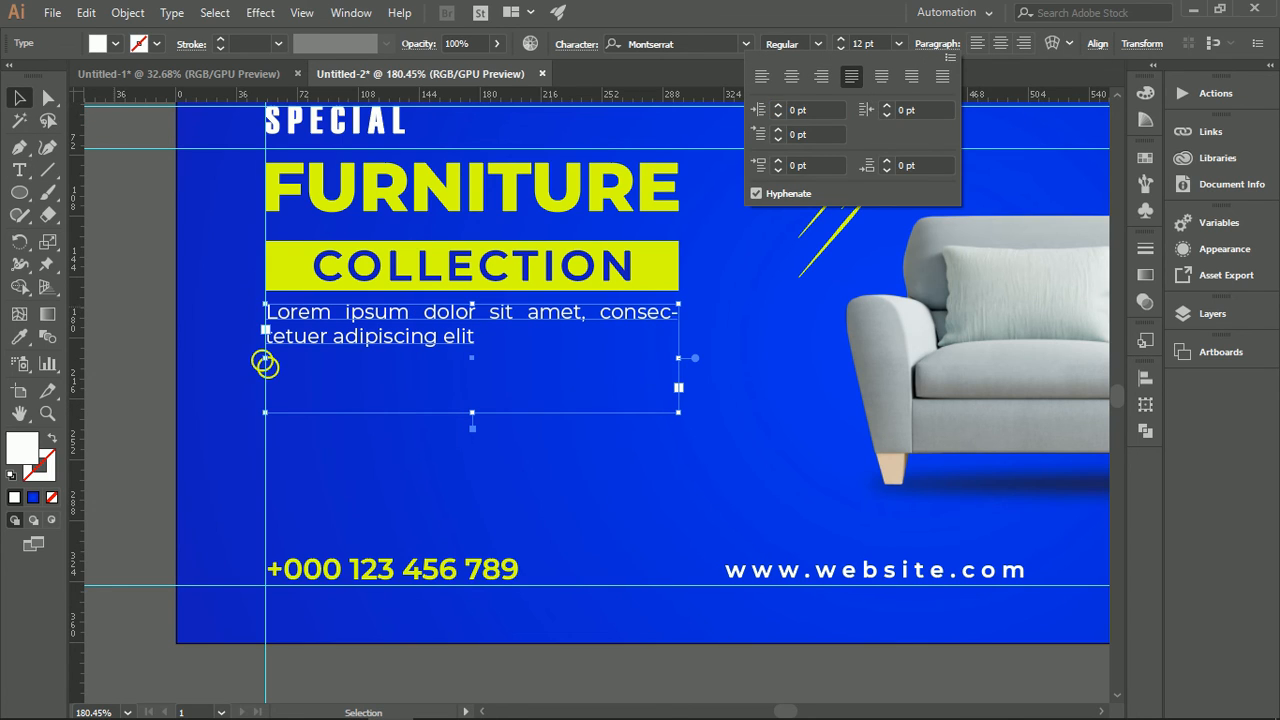
left_click(265, 364)
mouse_move(472, 412)
left_mouse_down()
mouse_move(472, 357)
mouse_move(488, 415)
mouse_move(491, 404)
left_mouse_up()
Step: Duplicate the Lorem ipsum paragraph just below itself and delete the upper one, leaving space under the COLLECTION bar
scroll(378, 350, "up", 2)
left_click_drag(683, 445, 540, 445)
left_click(931, 263)
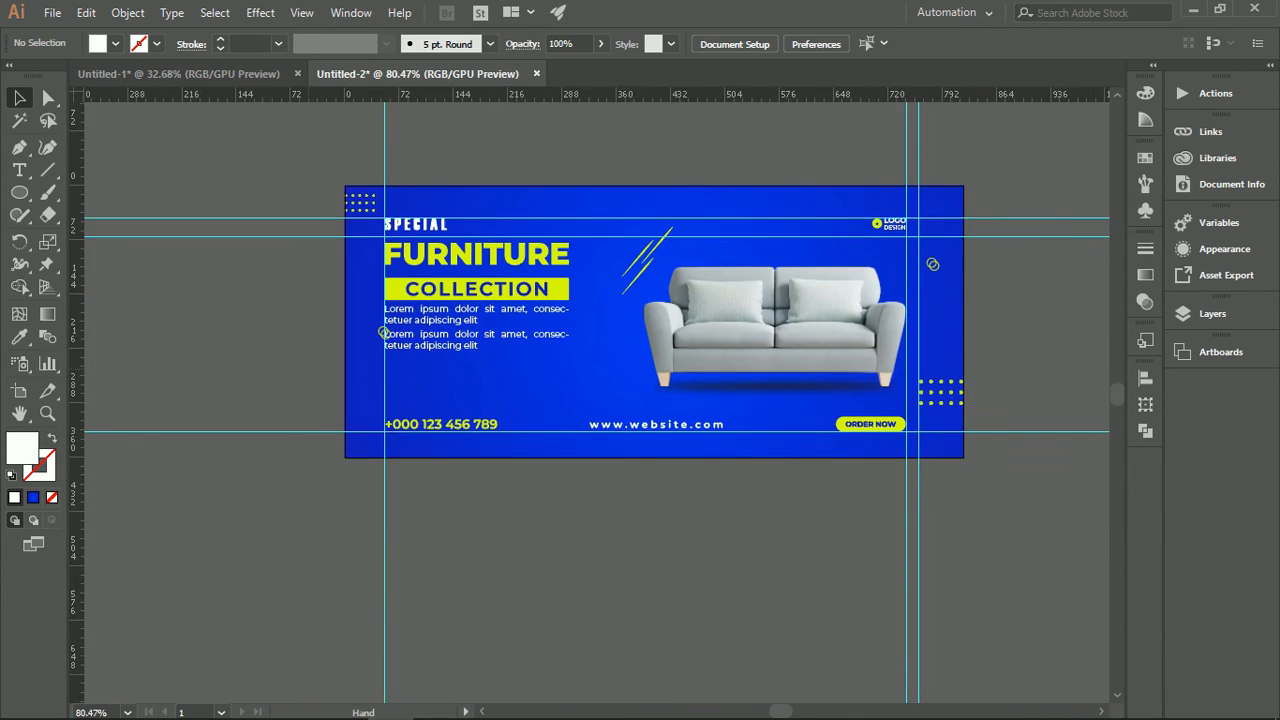
left_click_drag(486, 379, 540, 379)
left_click(471, 274)
key("Delete")
scroll(439, 369, "up", 1)
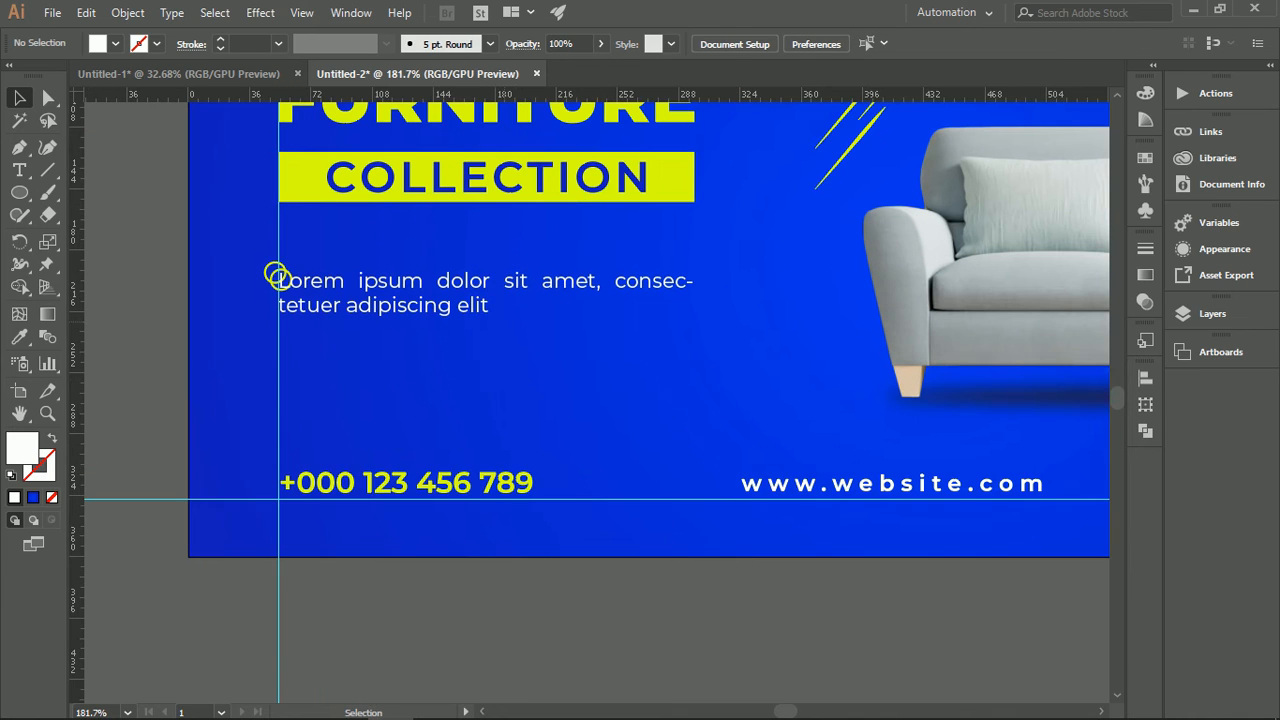
Step: Move the overlapping rings out to the left of the Lorem ipsum paragraph and nudge the paragraph up toward the COLLECTION bar
left_click_drag(272, 268, 250, 255)
left_click(330, 283)
key("shift+Up")
key("shift+Up")
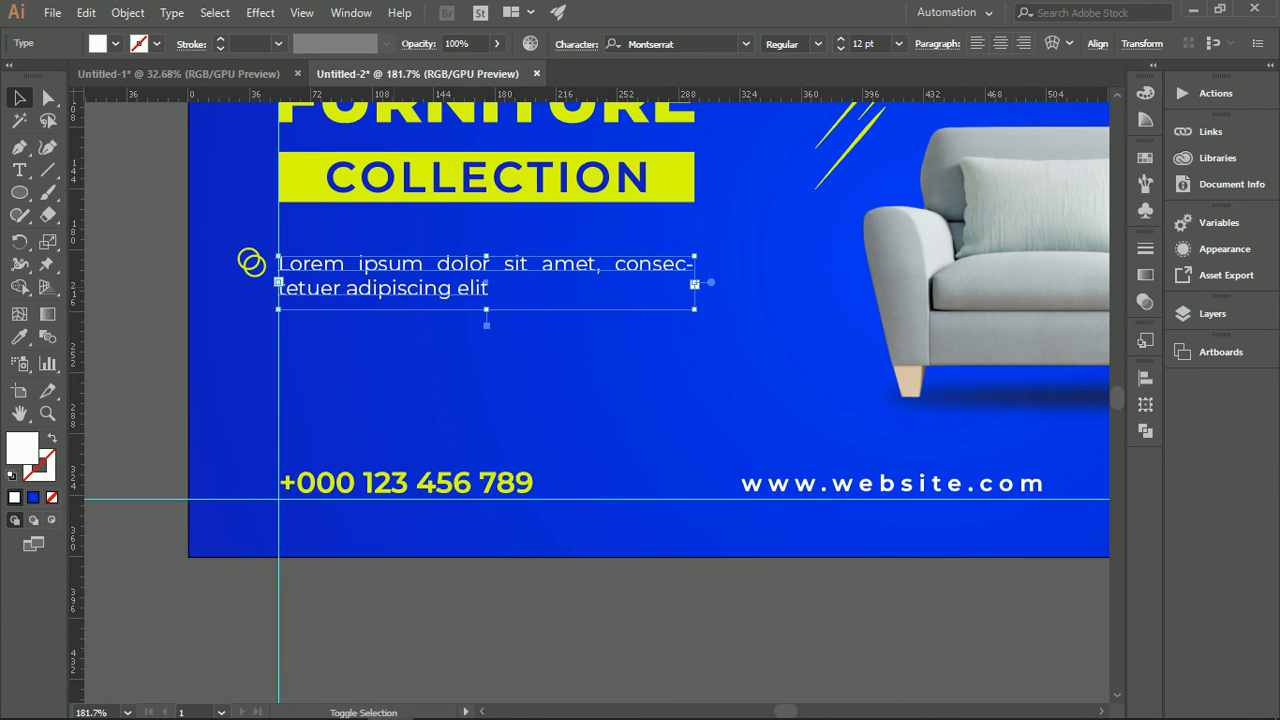
left_click(658, 532)
Step: Hide the guides on the banner
left_click_drag(658, 532, 710, 540)
left_click_drag(710, 540, 485, 502)
right_click(571, 251)
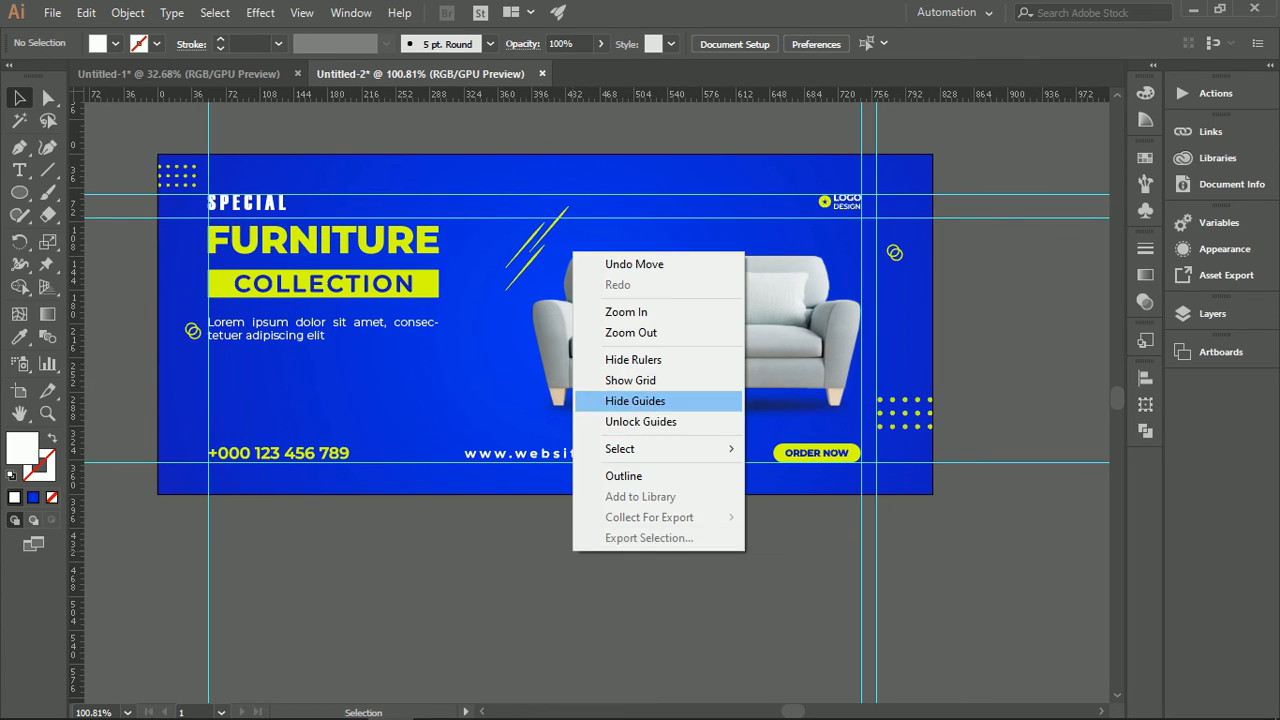
left_click(615, 400)
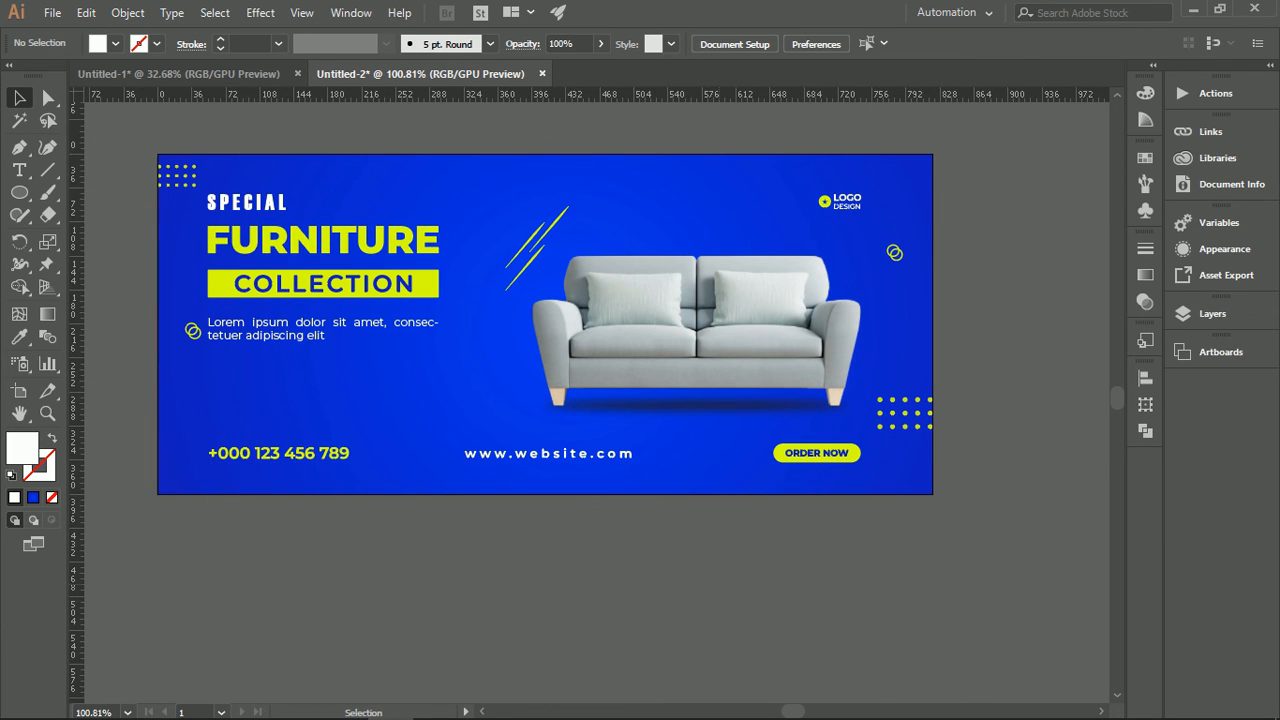
Step: Draw a small unfilled square with a 2 pt white stroke just above the middle of the sofa
left_click_drag(645, 509, 750, 600)
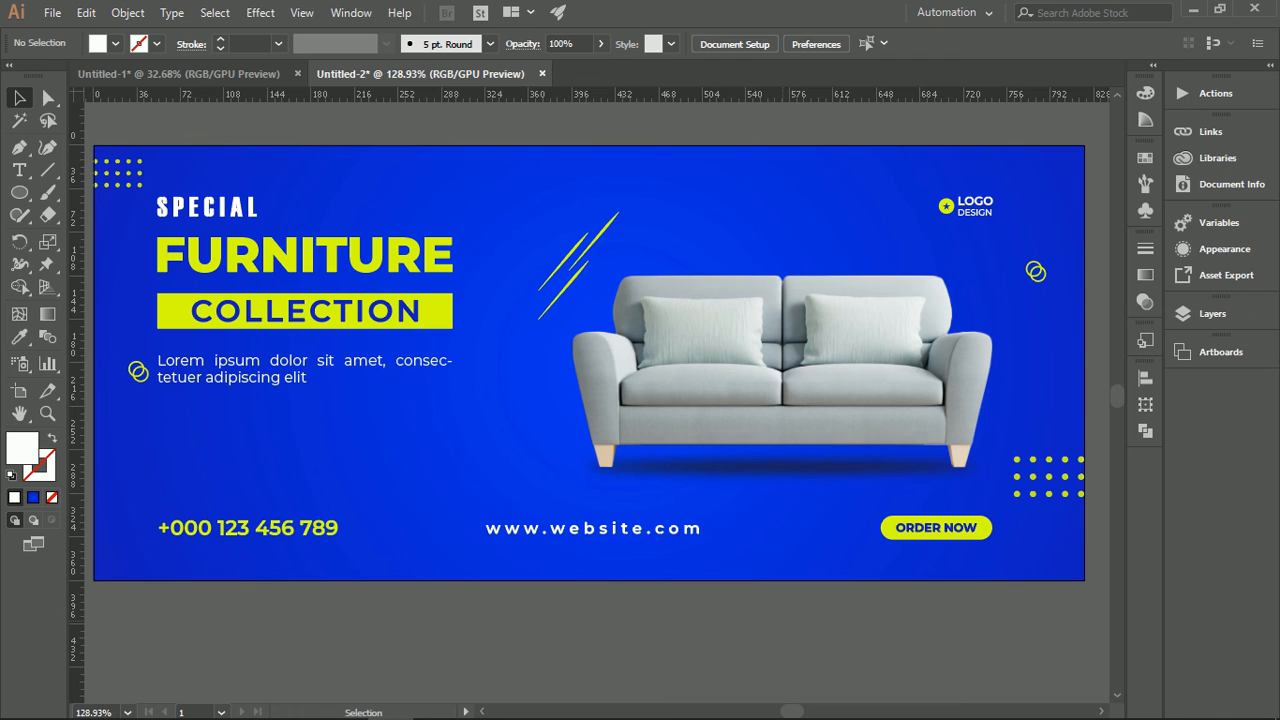
mouse_move(732, 207)
left_mouse_down()
mouse_move(759, 230)
mouse_move(885, 237)
left_mouse_up()
key("shift+x")
key("v")
left_click(220, 38)
left_click_drag(722, 134, 720, 187)
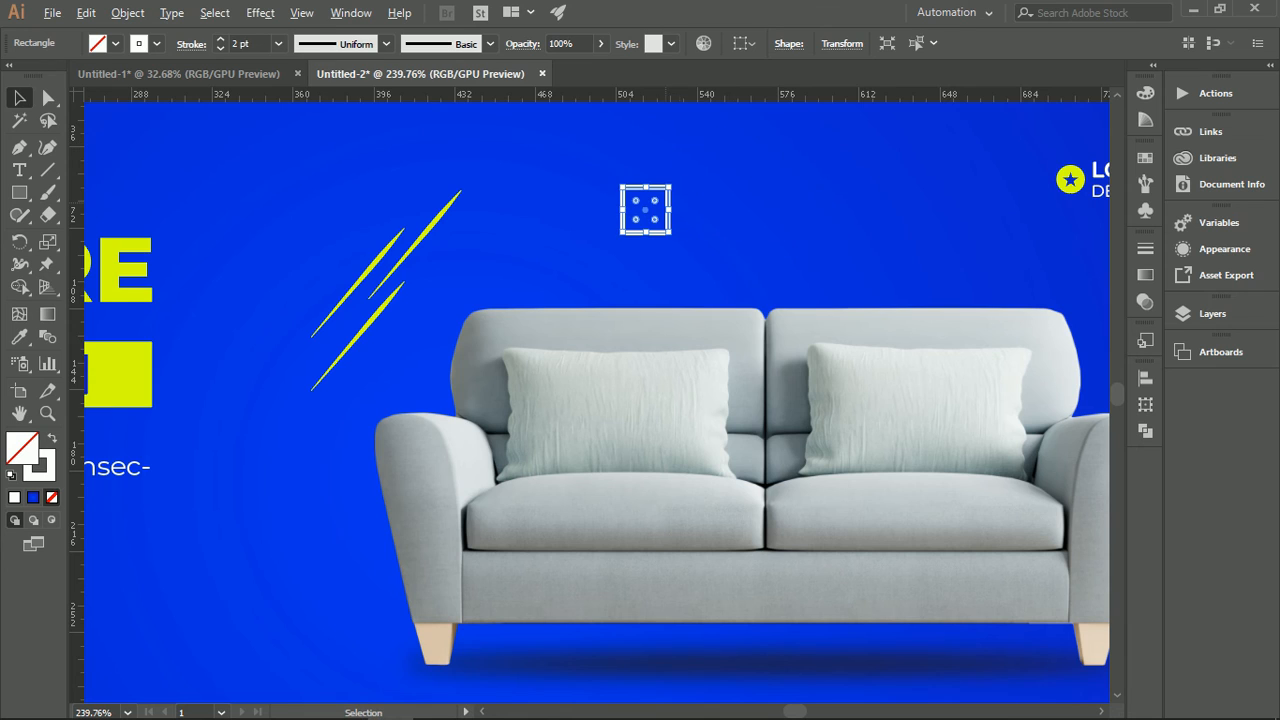
Step: Duplicate the small square diagonally down to the right and give the copy the banner's solid lime-yellow fill without a stroke
left_click_drag(655, 230, 679, 256)
key("i")
left_click(118, 372)
key("v")
Step: Copy the two-square ornament to below the sofa near the ORDER NOW button and to the left of the phone number
left_click_drag(600, 172, 700, 264)
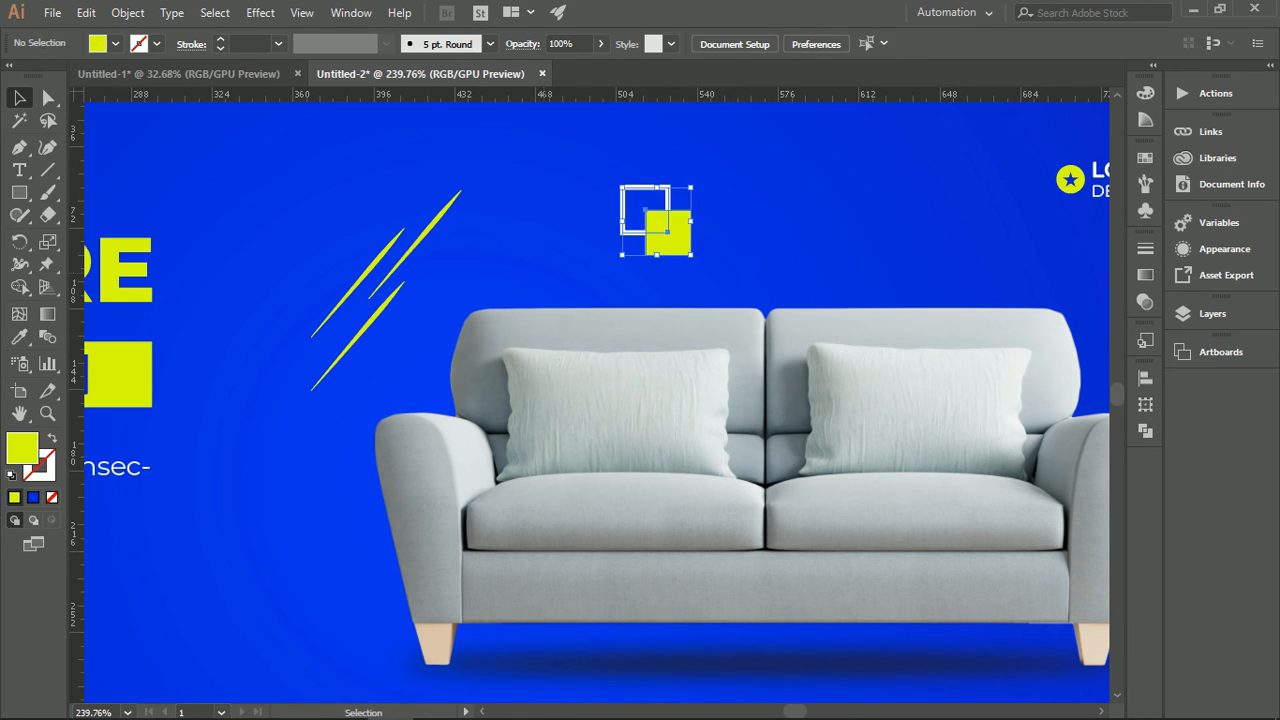
key("a")
left_click_drag(690, 187, 775, 478)
left_click(763, 254)
scroll(763, 254, "down", 4)
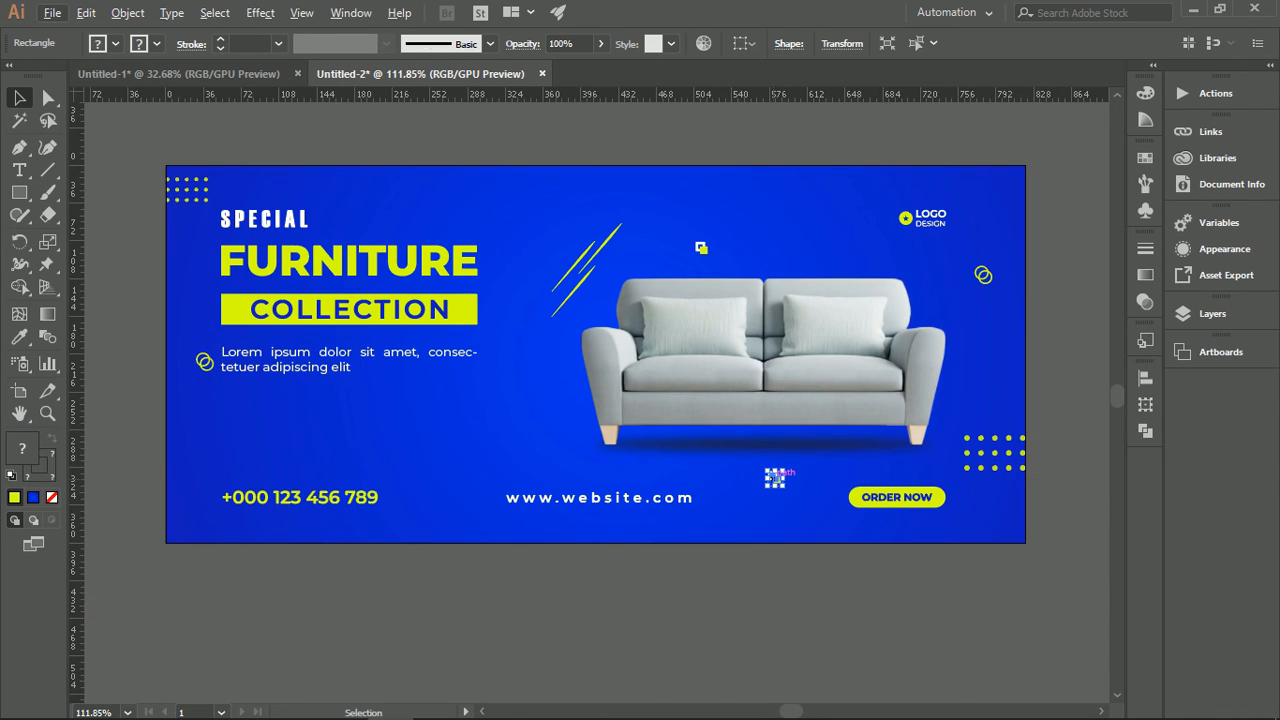
left_click_drag(701, 247, 201, 494)
key("ctrl+shift+a")
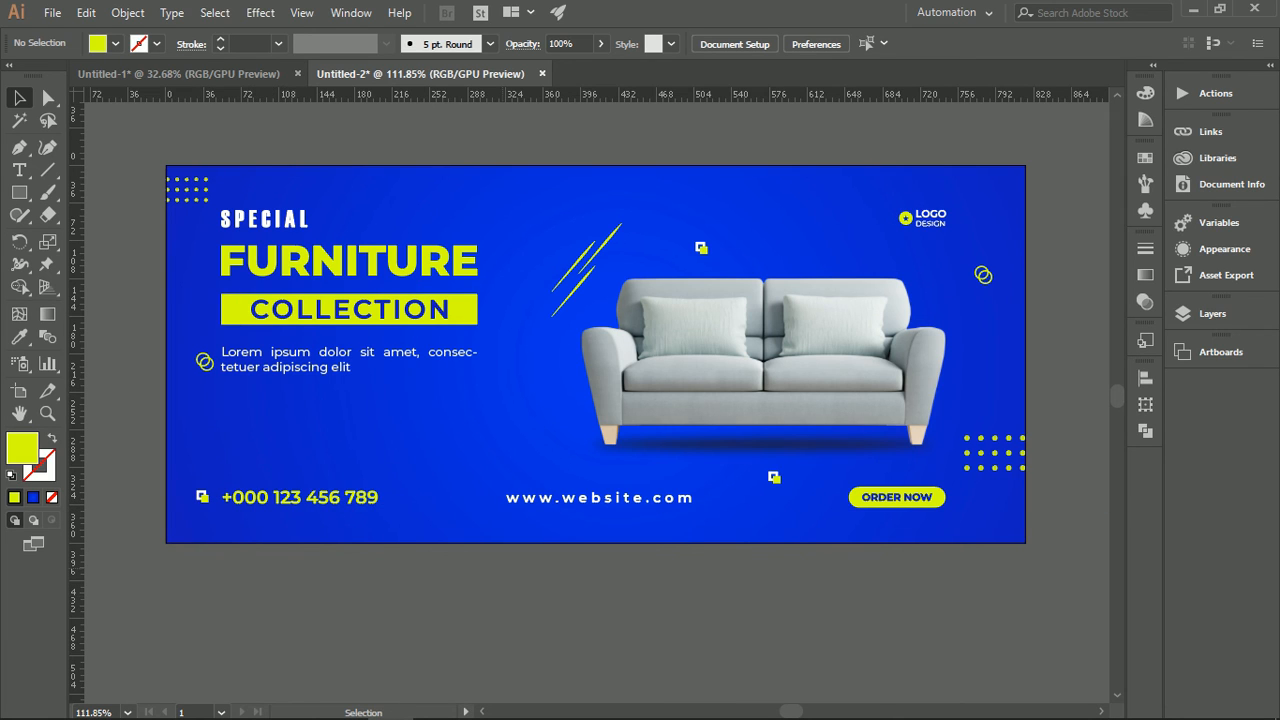
left_click_drag(521, 556, 540, 527)
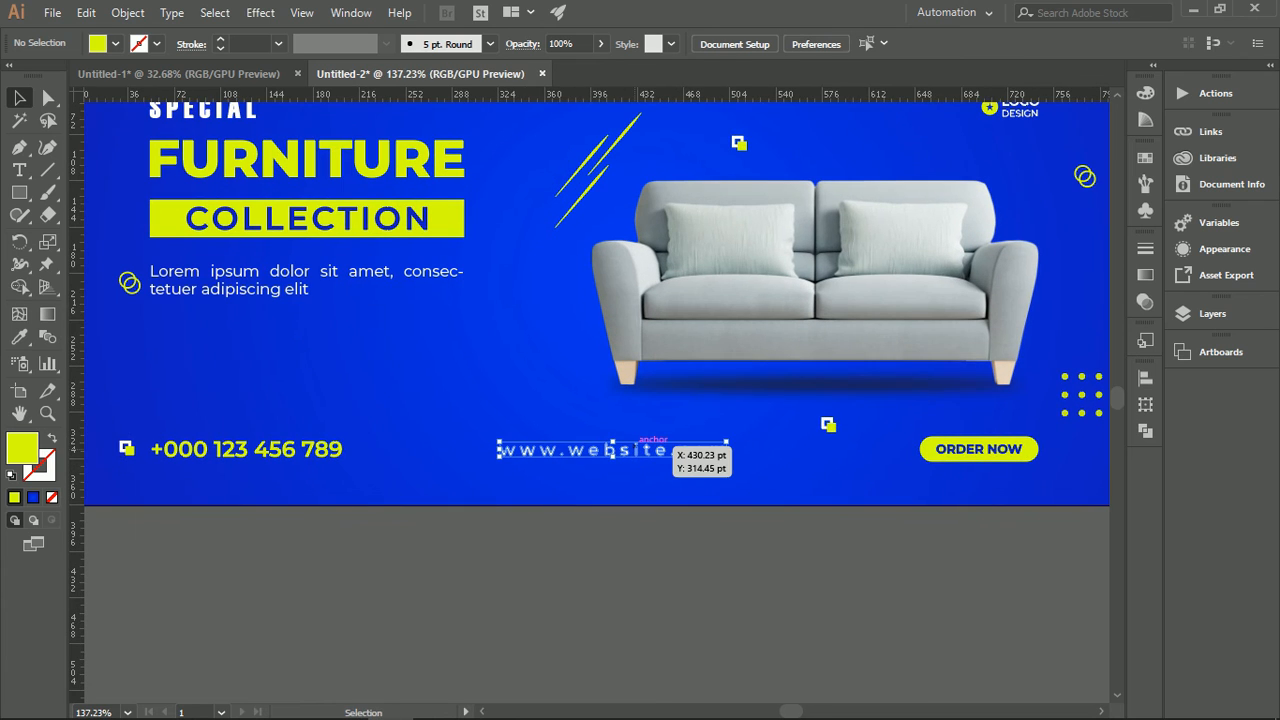
left_click(666, 448)
key("i")
left_click(945, 449)
key("v")
key("ctrl+shift+a")
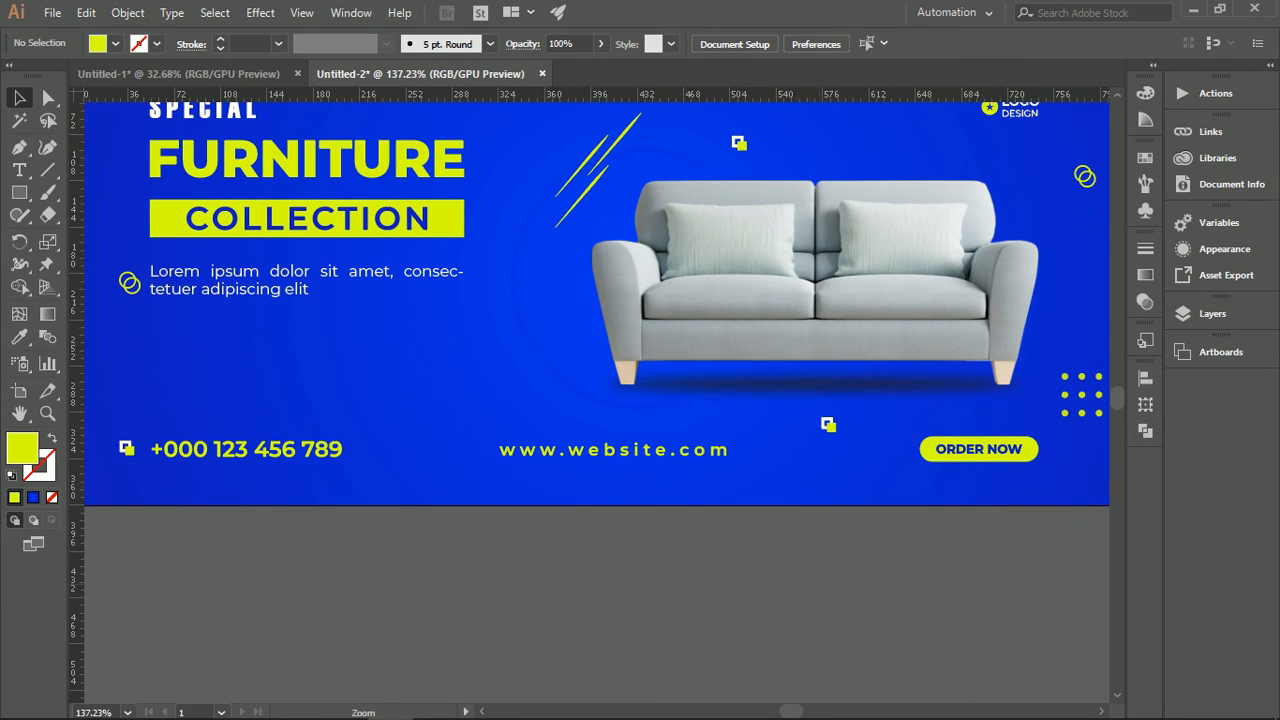
Step: Unlock all locked objects on the banner, clear the selection and hide the rulers
left_click_drag(817, 588, 671, 595)
left_click_drag(671, 595, 643, 580)
key("ctrl+alt+2")
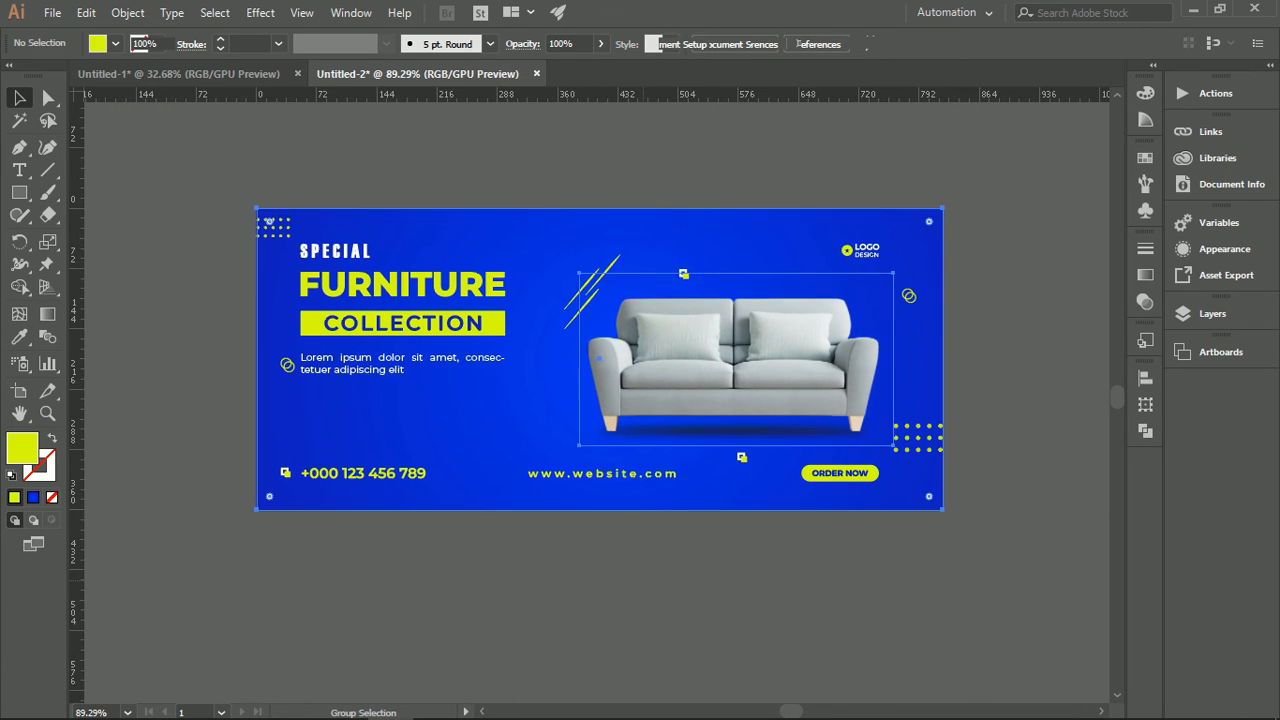
key("ctrl+shift+a")
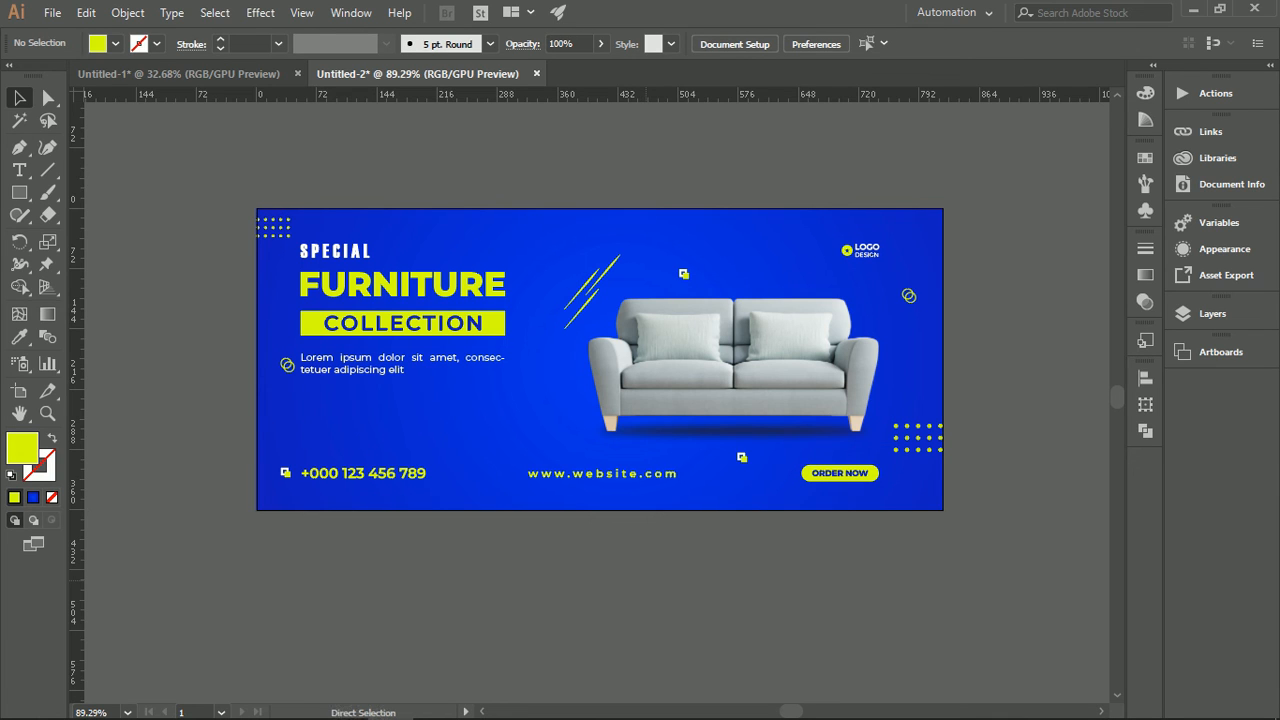
key("ctrl+r")
Step: Export all artboards as a JPEG into the Facebook Cover folder, with a file name beginning "Facebook Cover Photo"
left_click(52, 12)
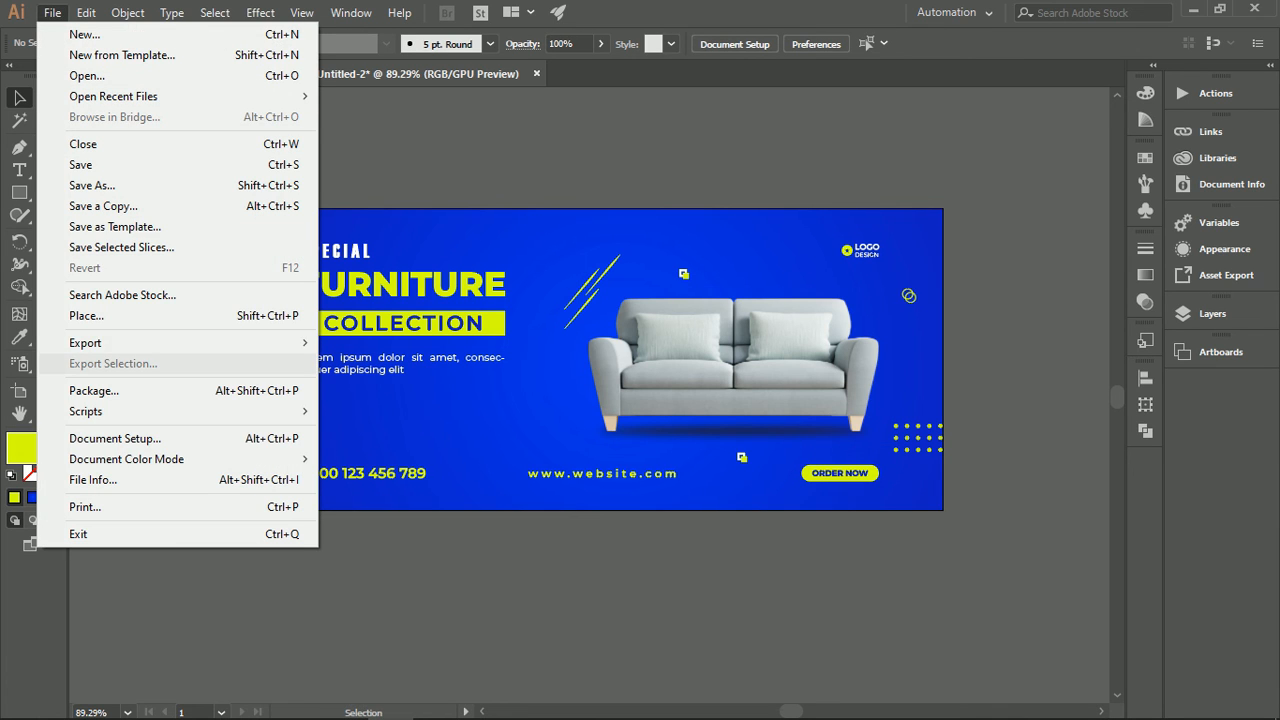
mouse_move(185, 342)
left_click(373, 363)
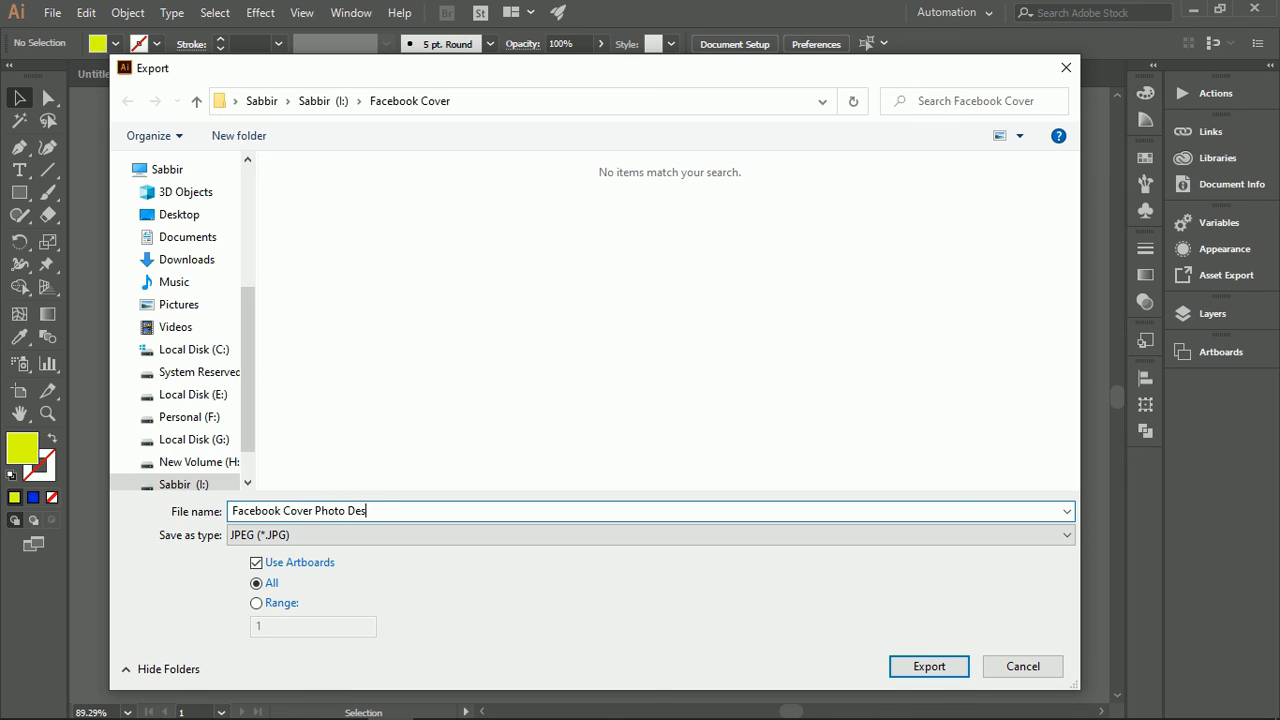
key("Return")
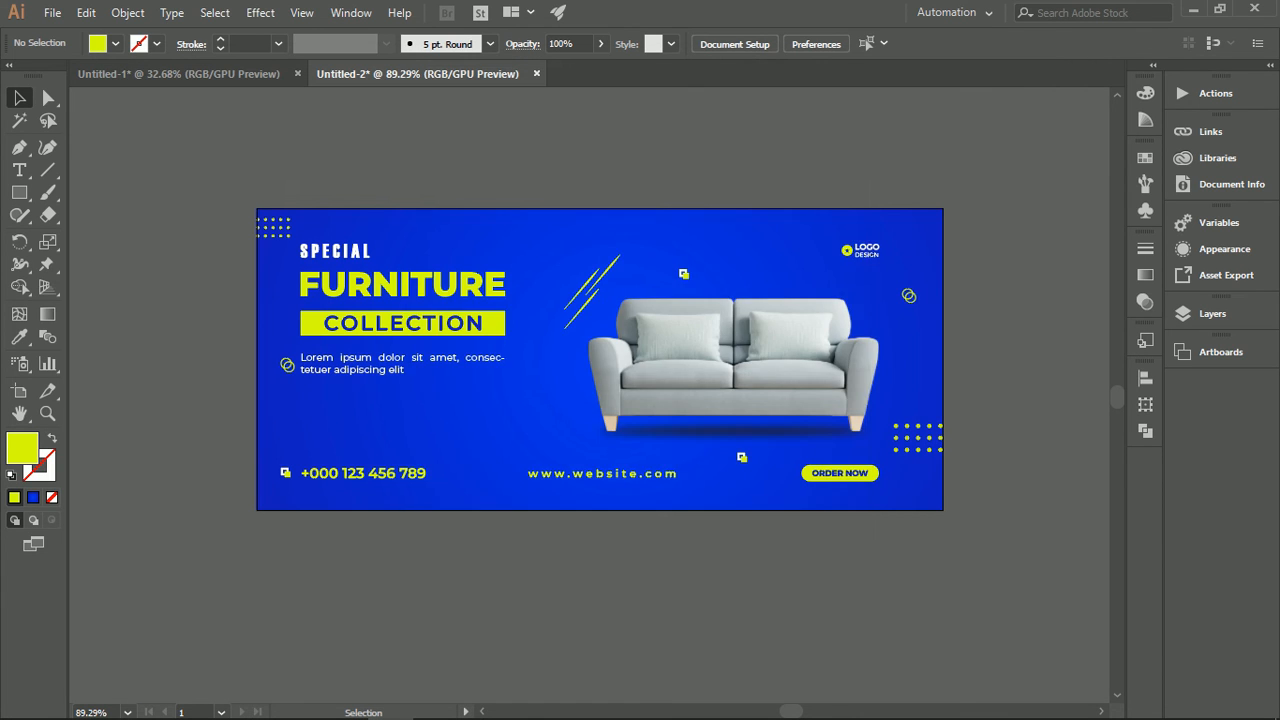
key("Return")
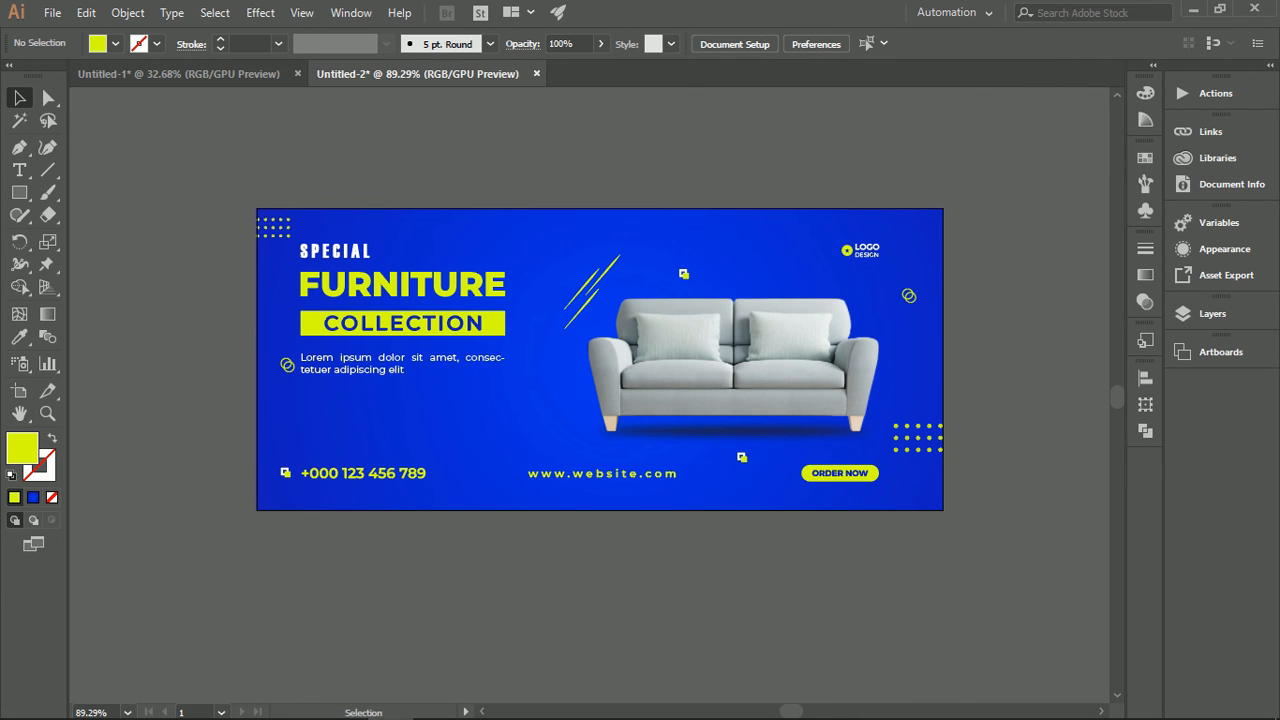